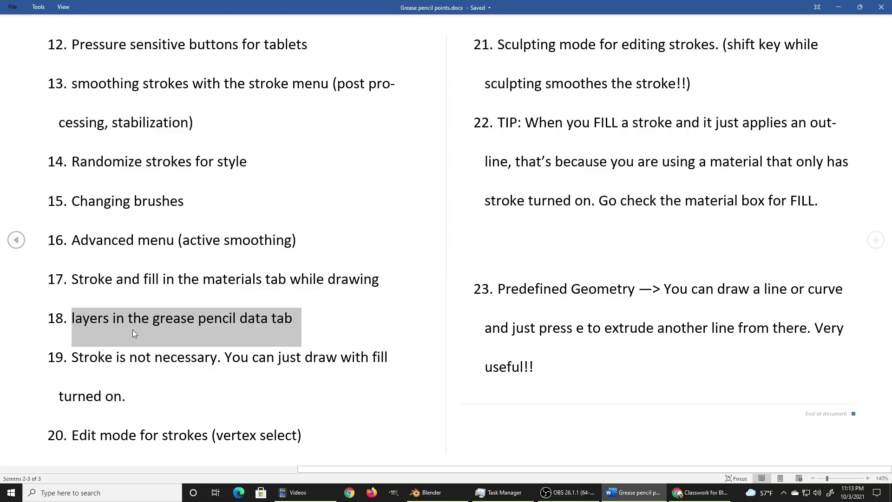
Switch to Blender, show the stroke's grease pencil layers and draw a freehand line with overlapping loops on the Lines layer.
key("alt+Tab")
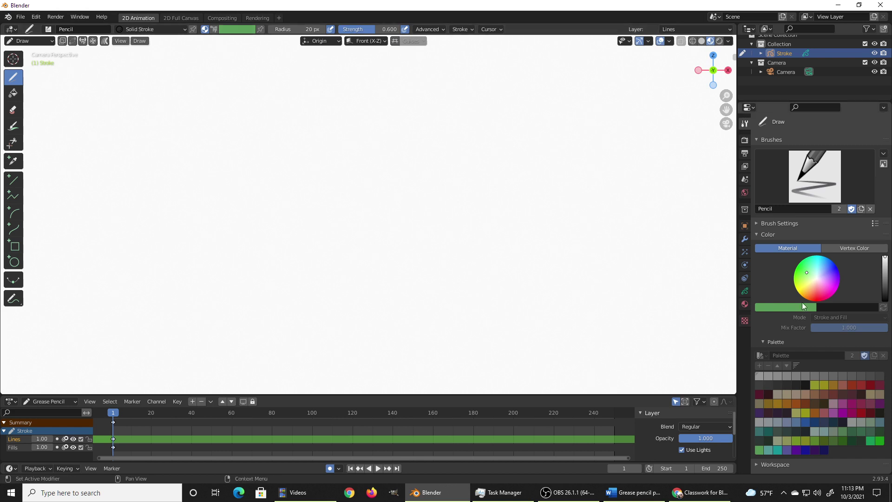
left_click(745, 291)
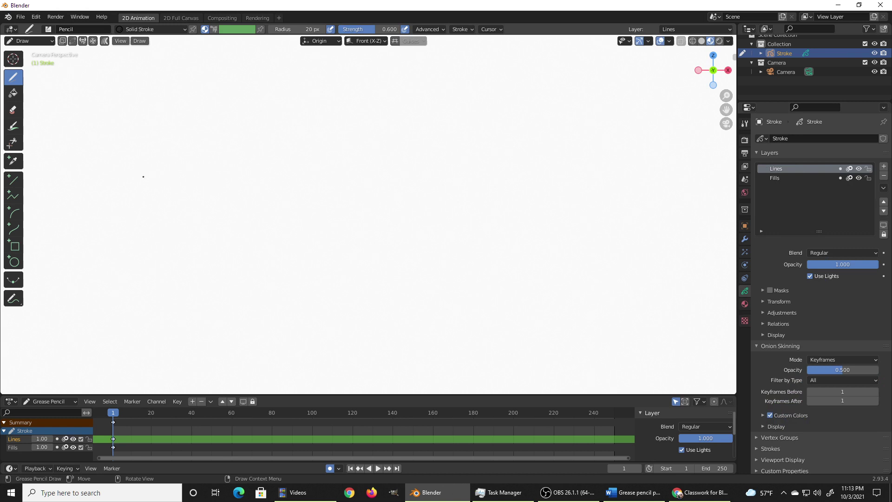
mouse_move(59, 184)
left_mouse_down()
mouse_move(75, 159)
mouse_move(185, 215)
mouse_move(85, 249)
mouse_move(82, 139)
left_mouse_up()
mouse_move(173, 131)
left_mouse_down()
mouse_move(147, 229)
mouse_move(259, 183)
mouse_move(160, 178)
mouse_move(70, 301)
left_mouse_up()
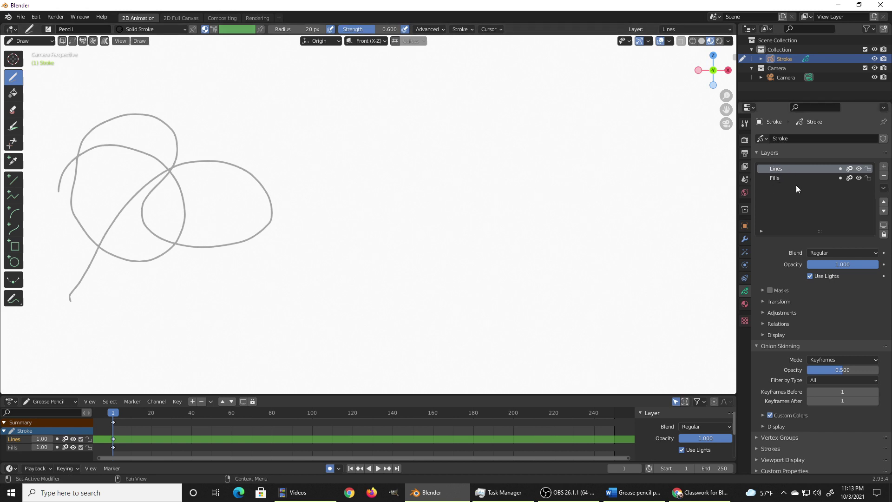
Make the Fills layer active and choose the Solid Fill material for the grease pencil object.
left_click(745, 304)
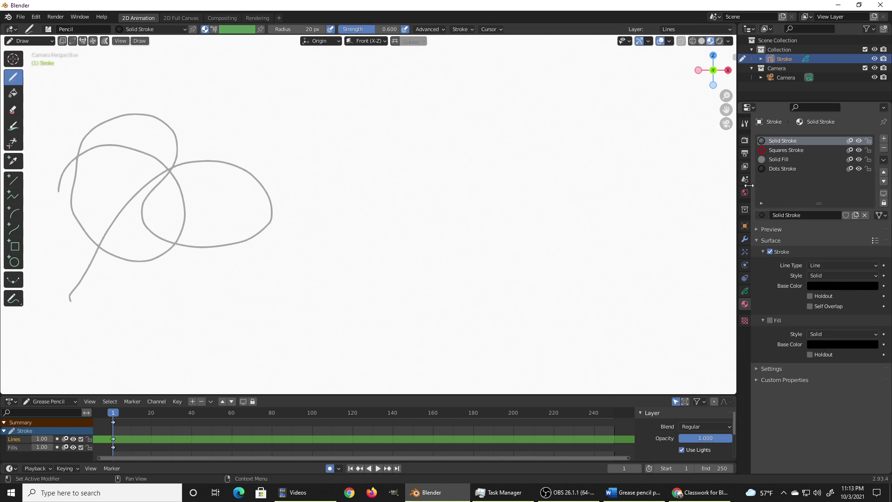
left_click(745, 291)
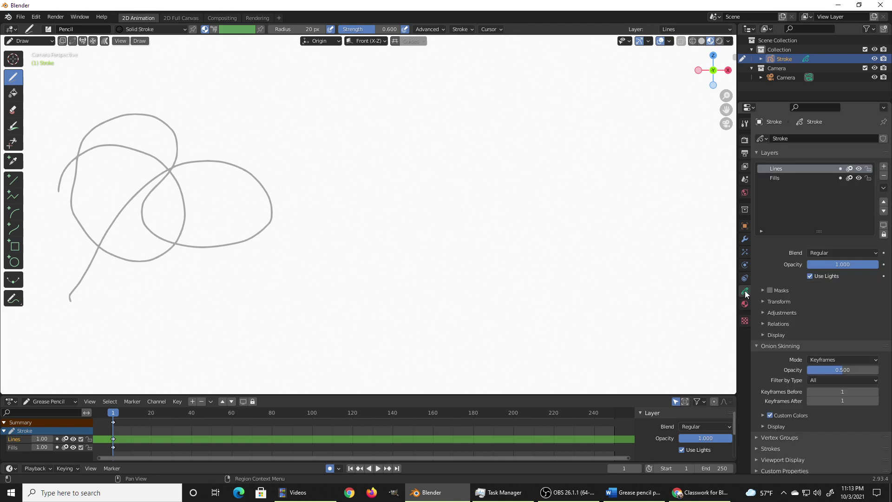
left_click(780, 180)
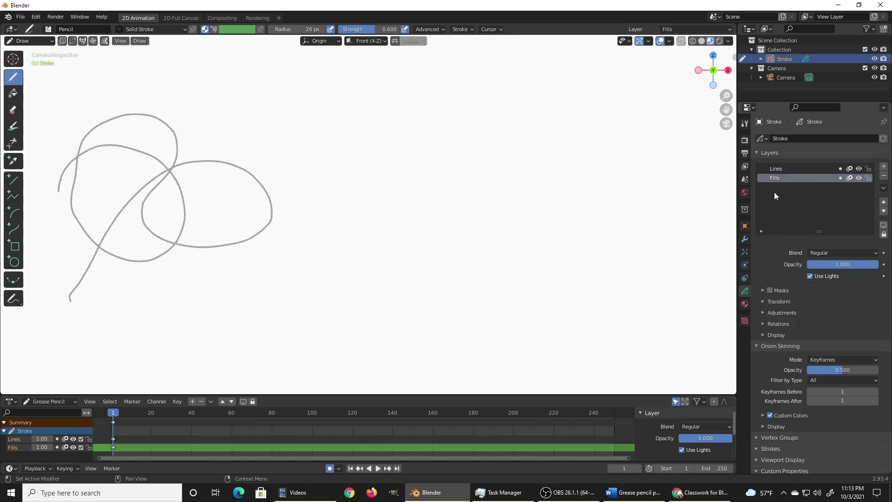
left_click(744, 307)
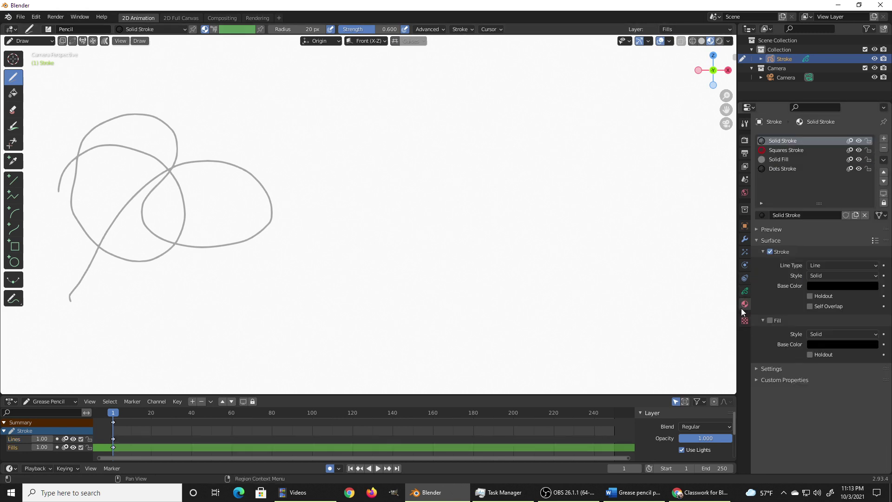
left_click(777, 158)
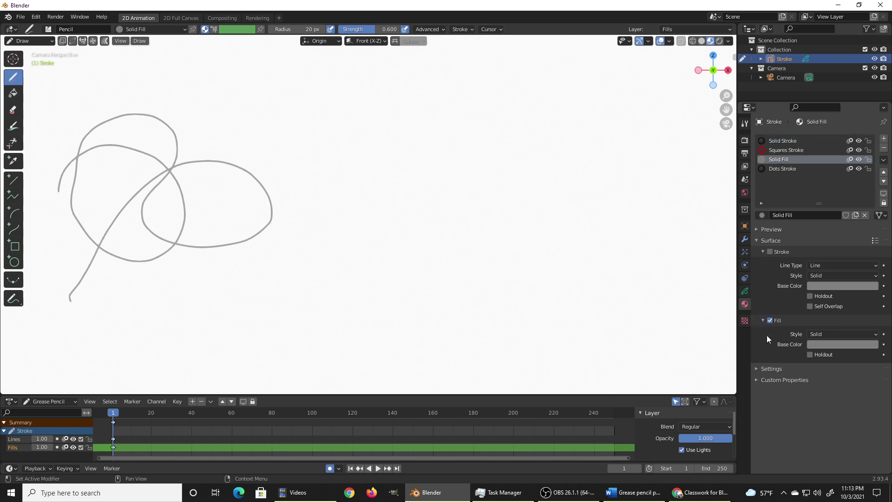
Fill the large areas of the right and left loops with Solid Fill and change its fill base colour to muted blue.
left_click(13, 93)
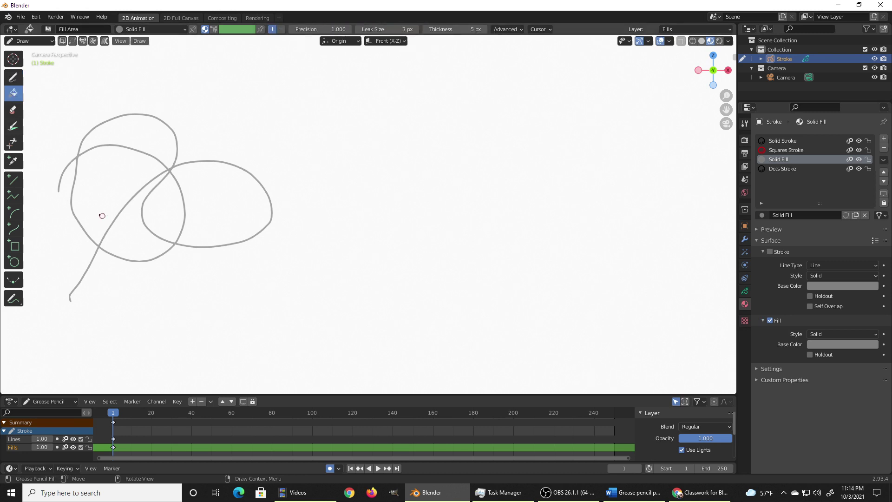
left_click(217, 202)
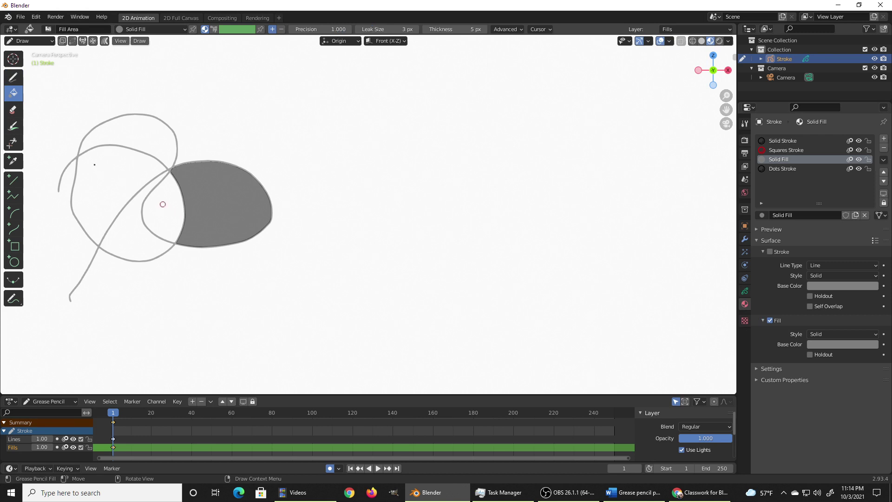
left_click(98, 176)
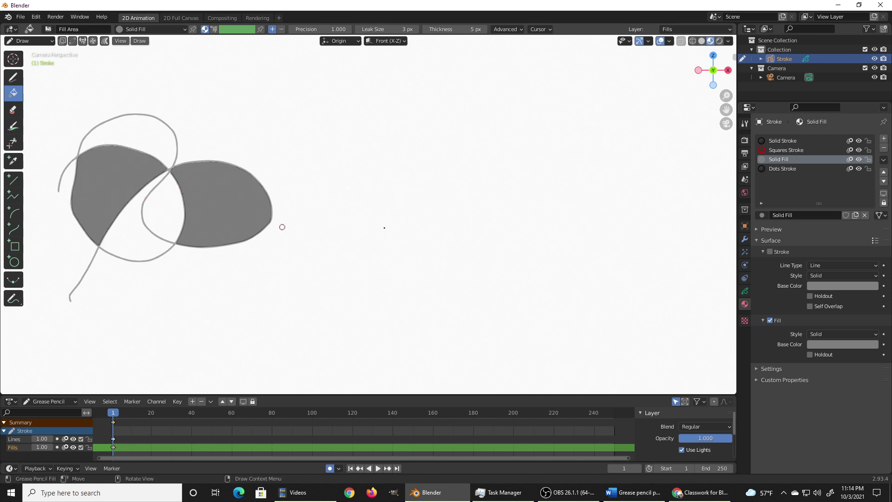
left_click(839, 344)
left_click_drag(835, 238, 840, 235)
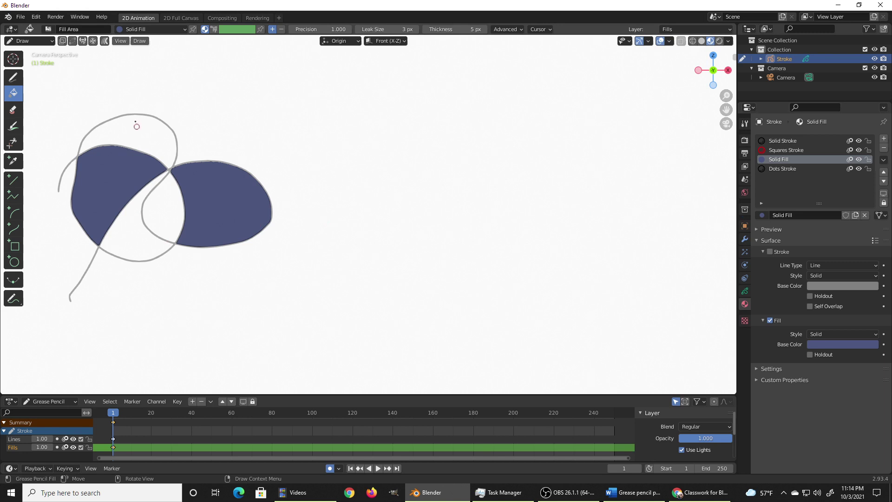
Add a new material with a bright red fill and fill the top loop and the lower crescent area with it.
left_click(883, 139)
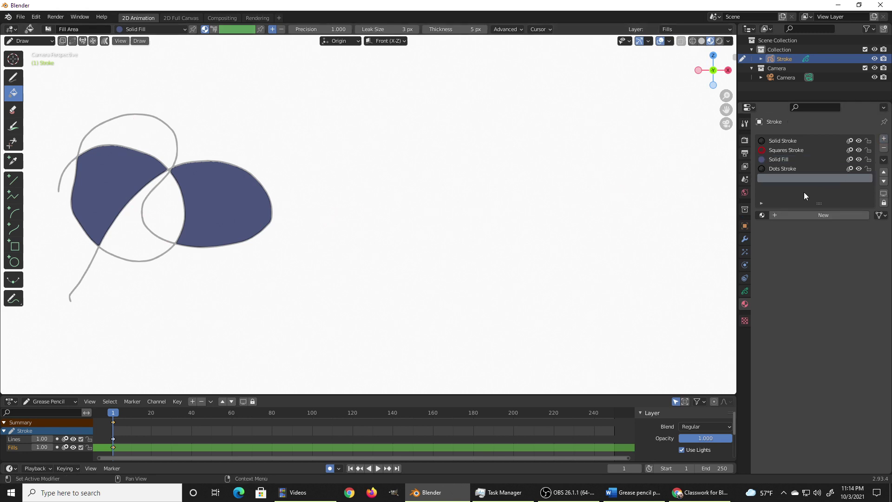
left_click(793, 214)
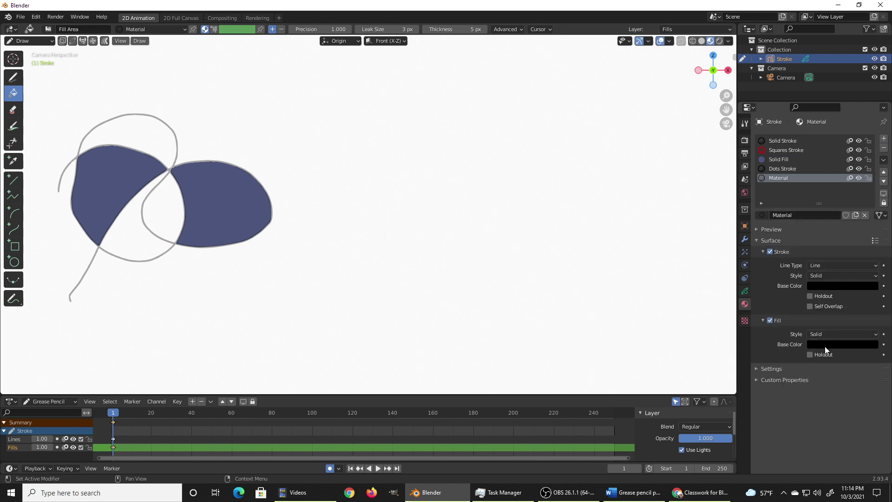
left_click(825, 345)
left_click_drag(871, 278, 871, 211)
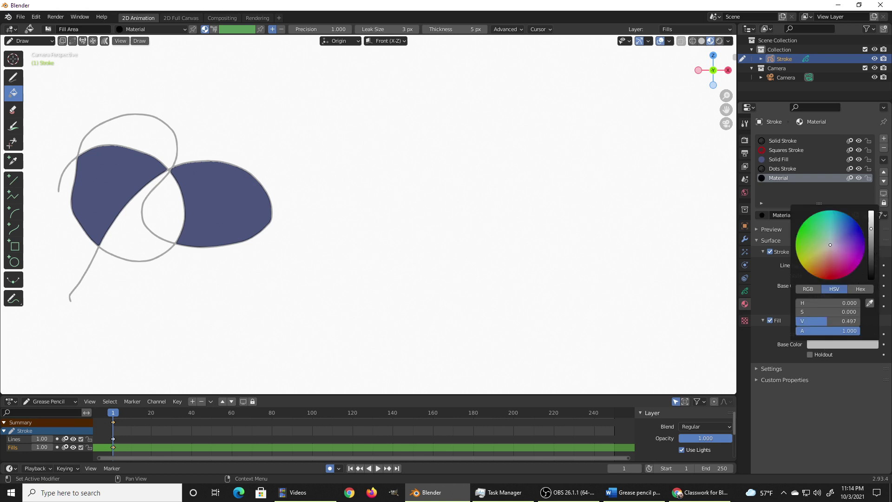
scroll(826, 275, "down", 1)
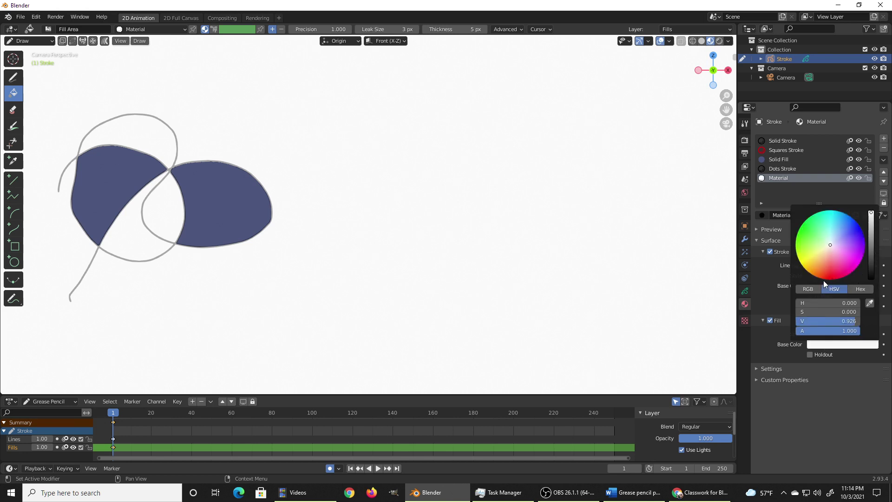
left_click(829, 272)
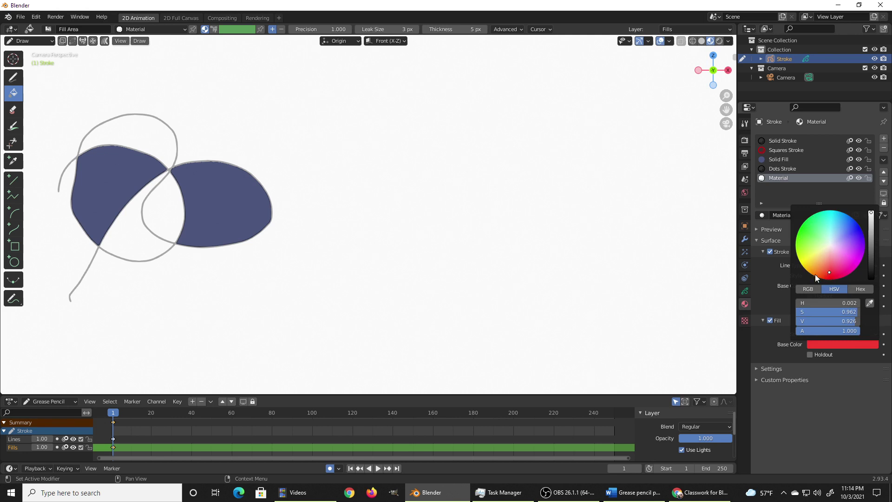
left_click(146, 136)
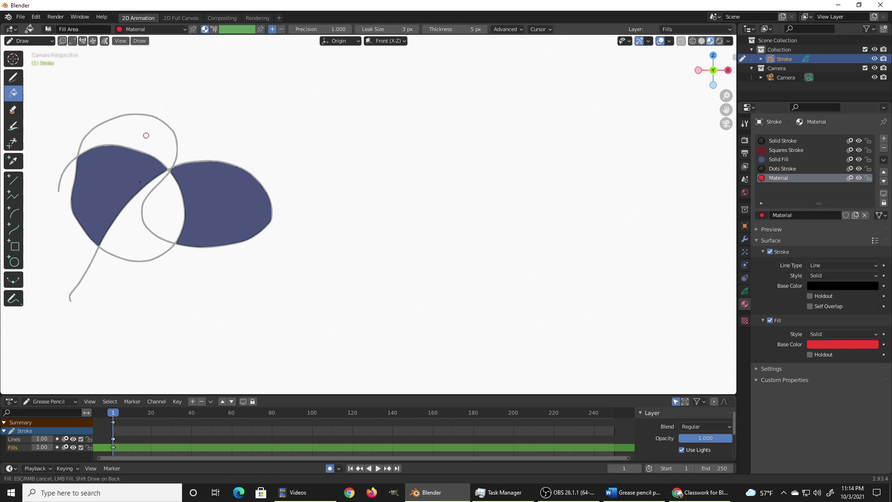
left_click(145, 242)
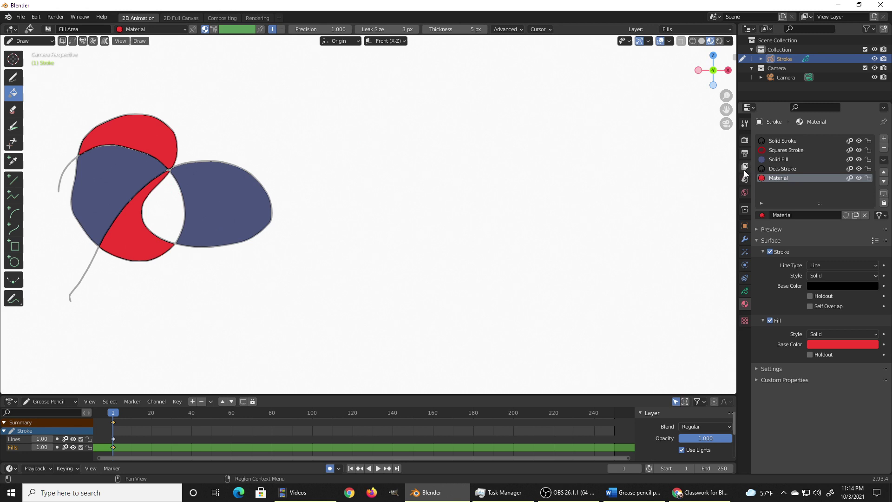
Apply a fill with the Squares Stroke material to the empty area in the middle of the loops and inspect its edge closely.
left_click(787, 149)
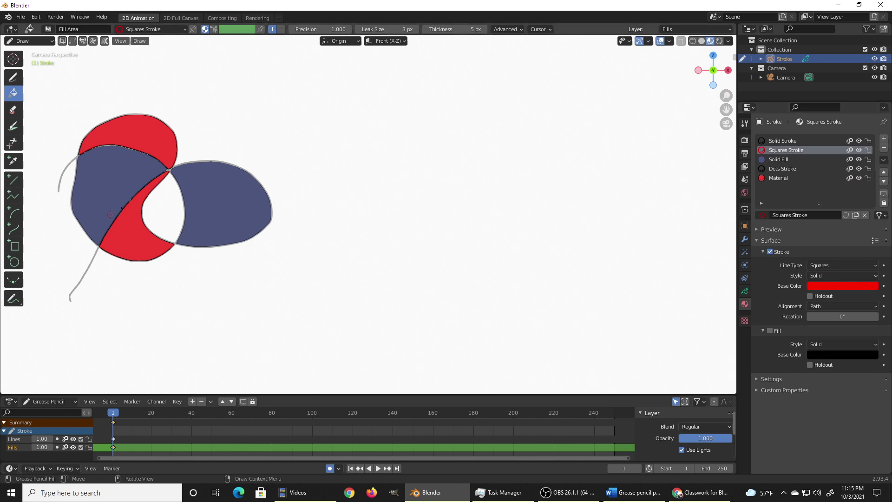
left_click(157, 208)
scroll(177, 227, "up", 2)
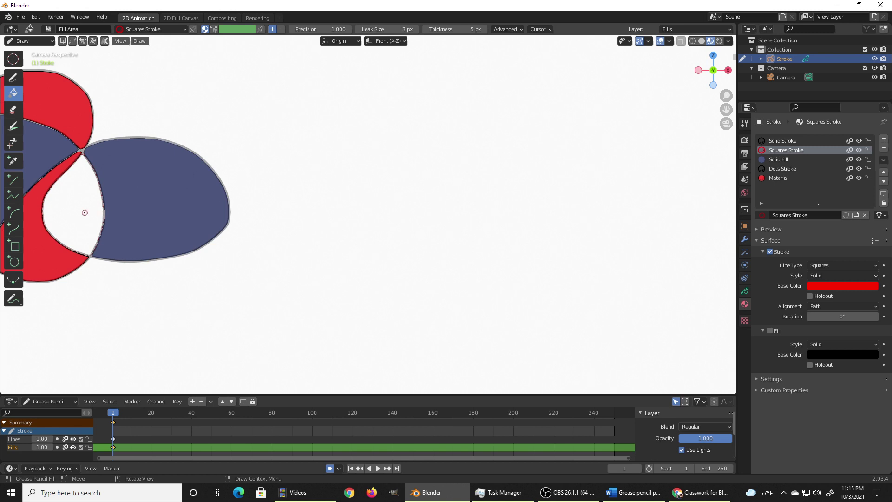
mouse_move(84, 213)
middle_mouse_down("shift")
mouse_move(141, 211)
mouse_move(198, 224)
middle_mouse_up("shift")
scroll(197, 223, "up", 5)
middle_click_drag(418, 225, 607, 225, "shift")
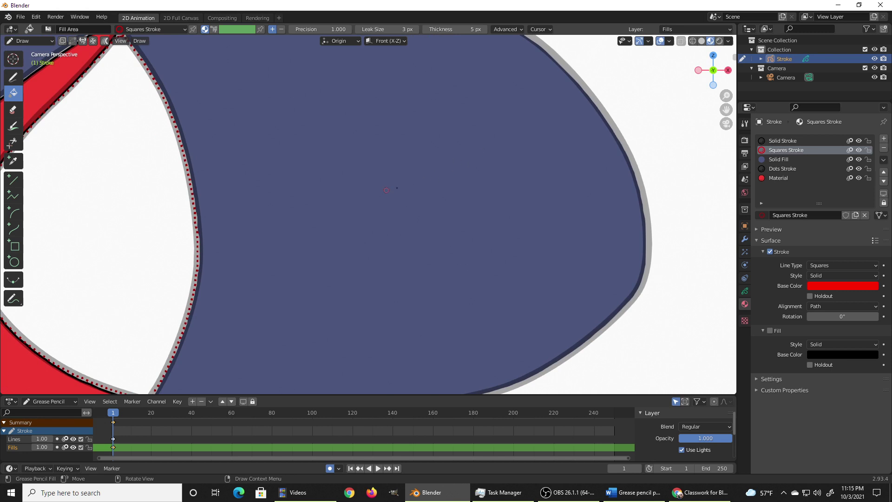
Disable Stroke and enable Fill on the Squares Stroke material so the middle area is filled black.
left_click(770, 252)
left_click(770, 330)
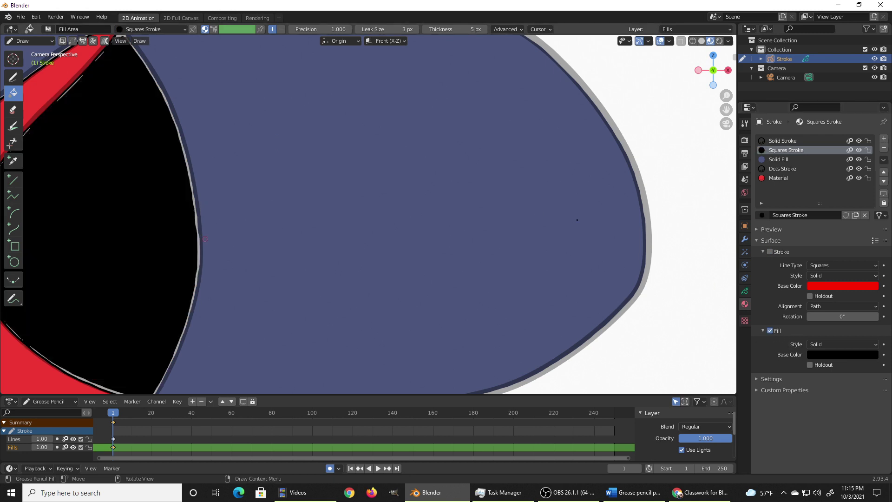
scroll(579, 210, "down", 3)
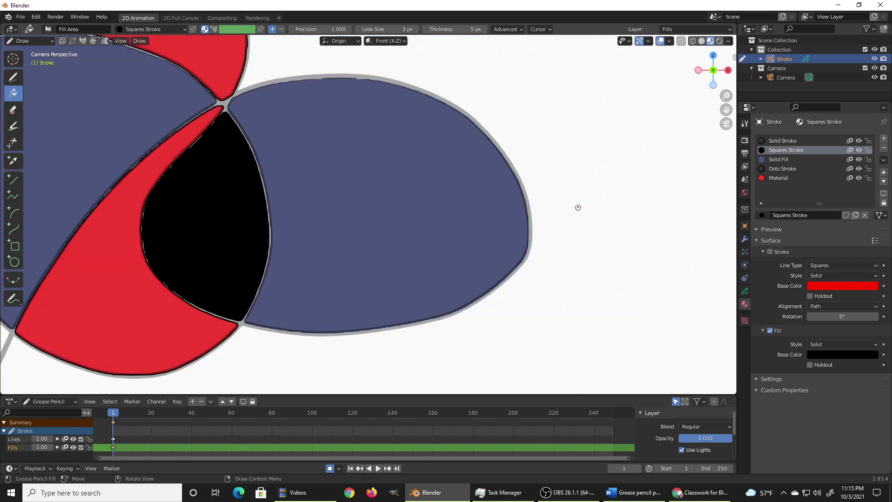
scroll(578, 207, "down", 2)
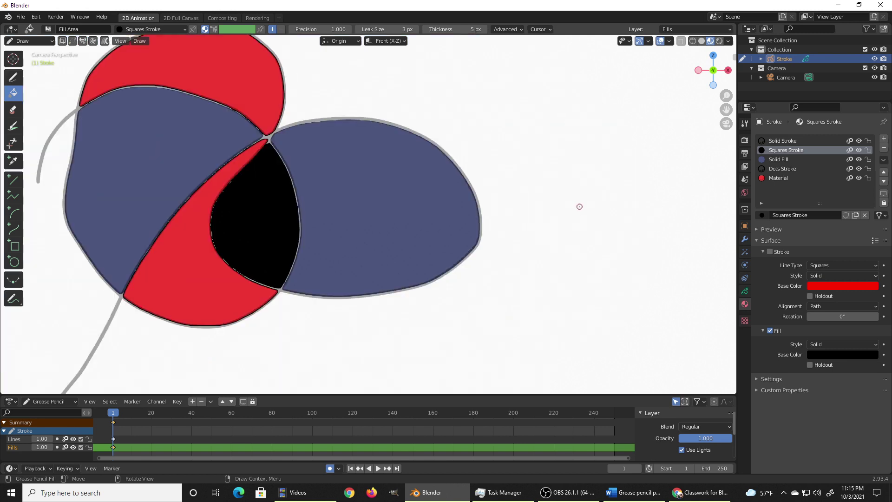
scroll(515, 191, "down", 1)
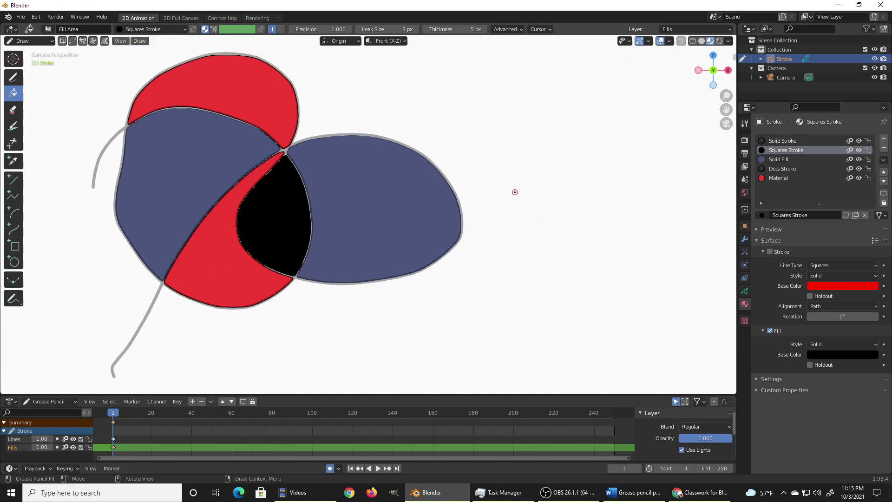
Switch to the Word notes and highlight points 19, 20 and 21 on fill-only drawing, Edit Mode and sculpting strokes.
key("alt+Tab")
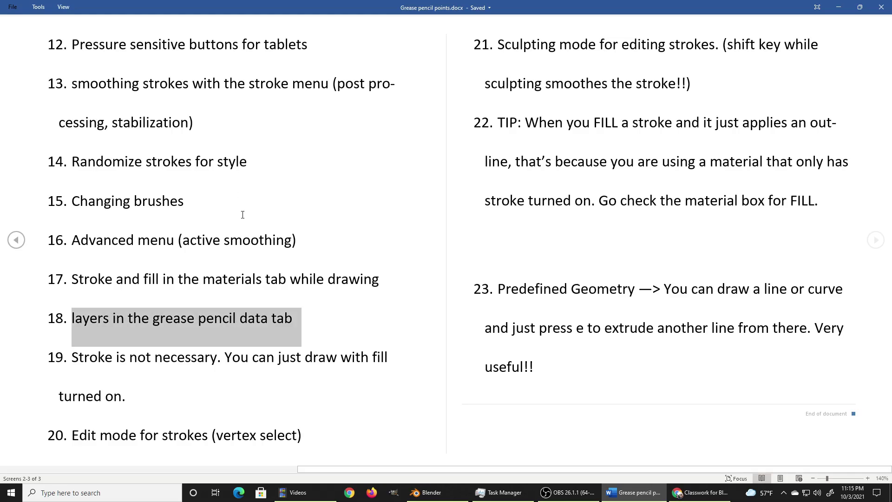
mouse_move(98, 359)
left_mouse_down()
mouse_move(355, 349)
mouse_move(287, 360)
mouse_move(170, 403)
left_mouse_up()
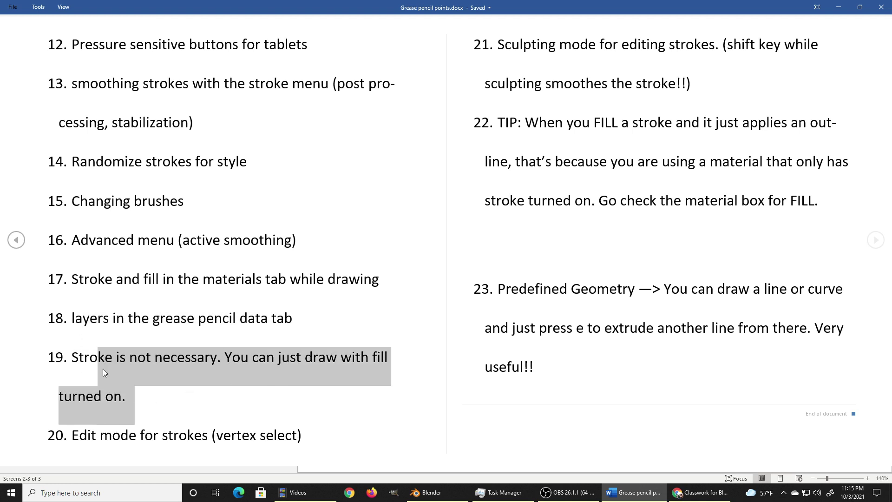
left_click_drag(79, 437, 249, 428)
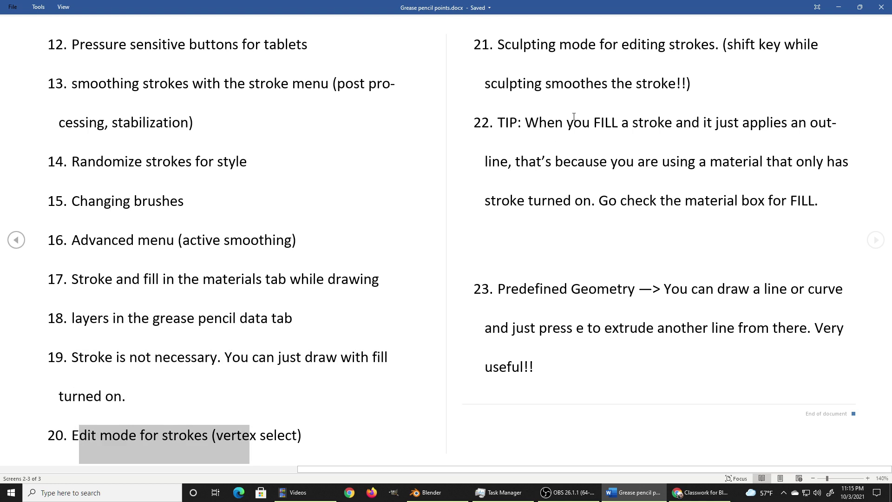
left_click_drag(501, 49, 677, 65)
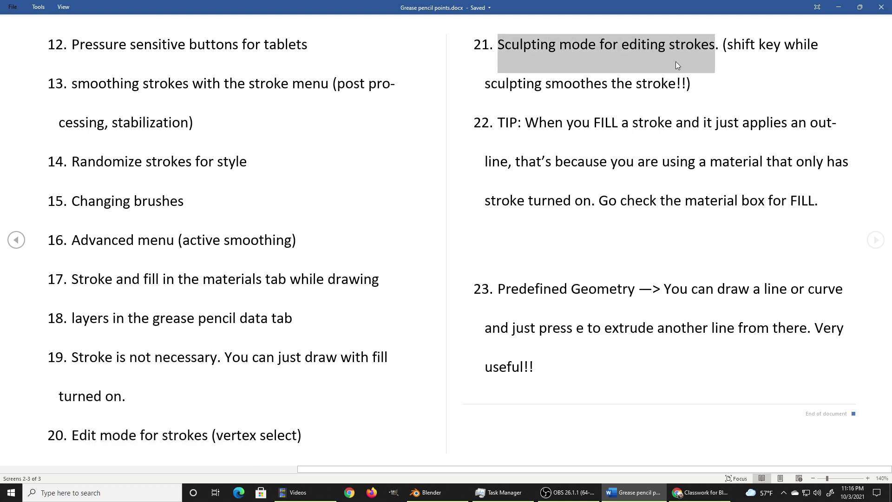
Switch back to Blender and put the grease pencil object into Edit Mode with point selection.
key("alt+Tab")
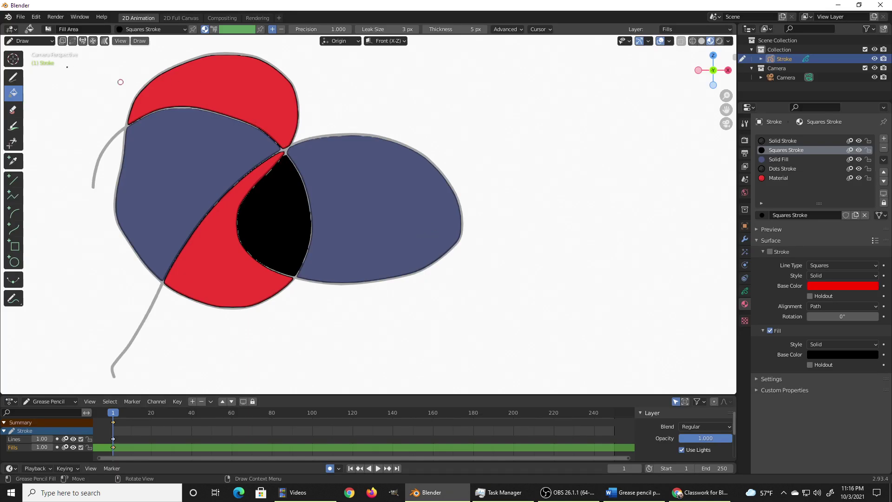
left_click(51, 40)
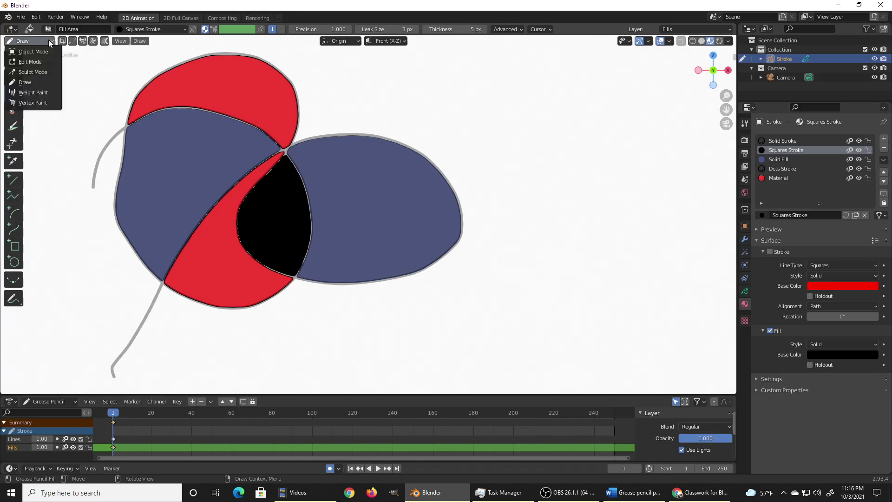
left_click(41, 63)
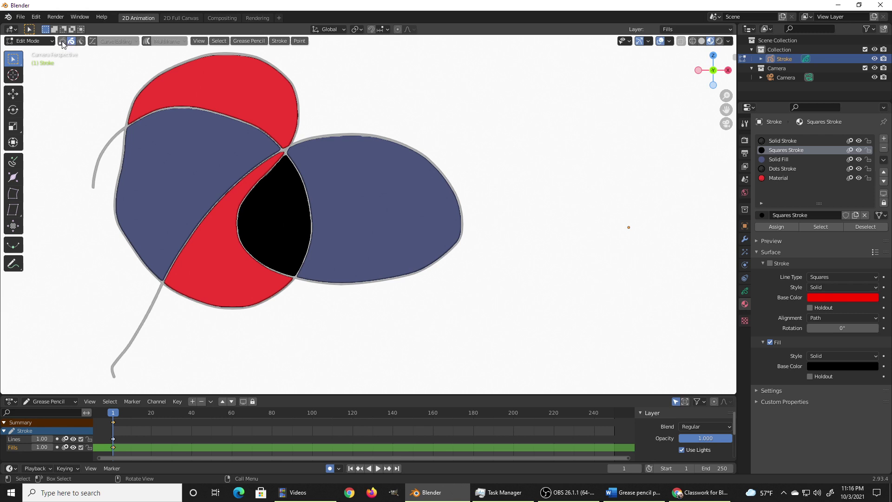
left_click(61, 42)
Reshape the right loop's upper-right edge by selecting its points, then scaling them down, moving them outward and rotating them slightly; clear the selection.
left_click_drag(389, 112, 479, 227)
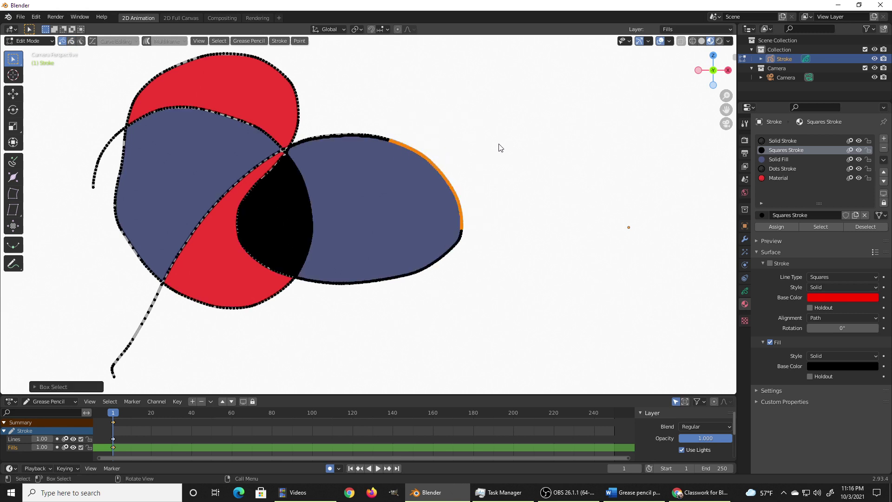
key("s")
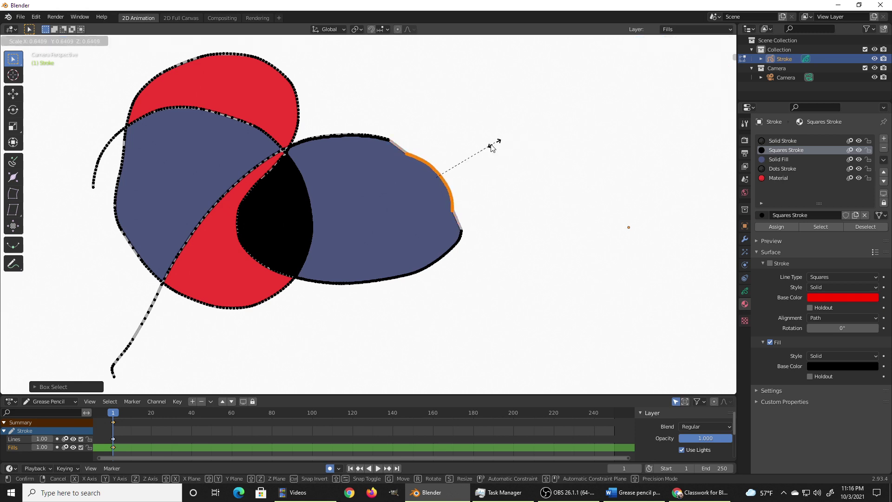
left_click(492, 143)
key("g")
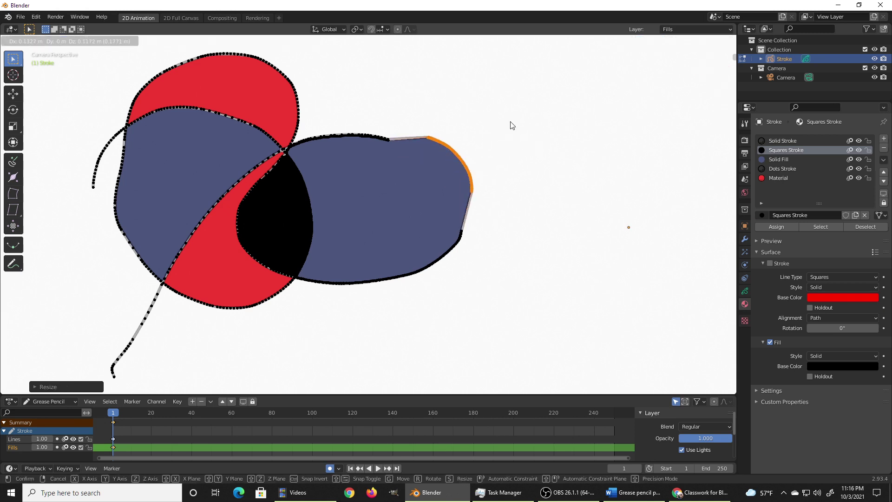
left_click(508, 131)
key("r")
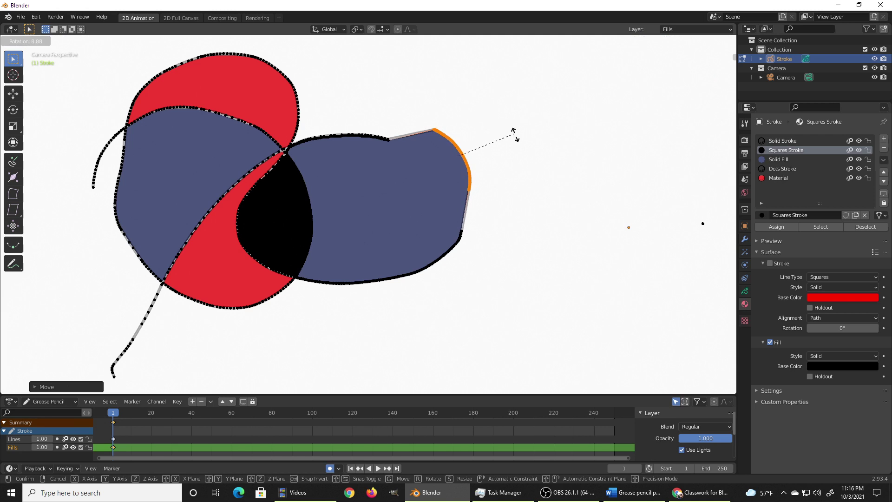
left_click(517, 145)
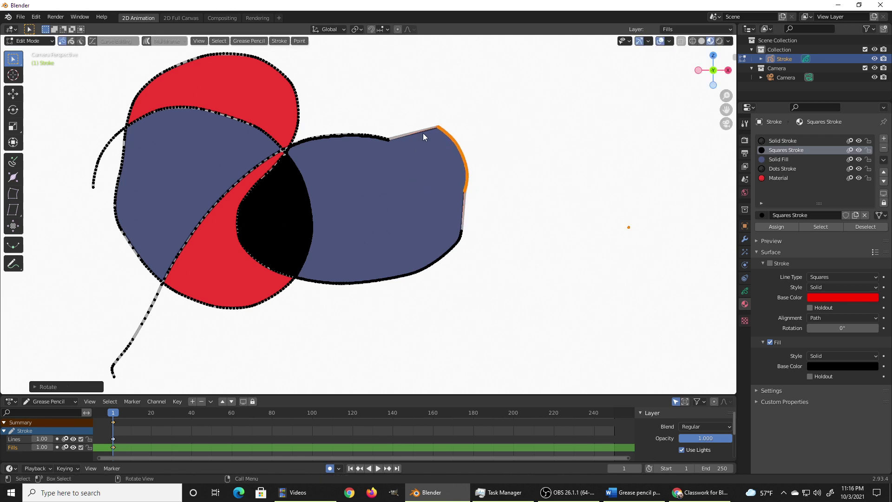
key("a")
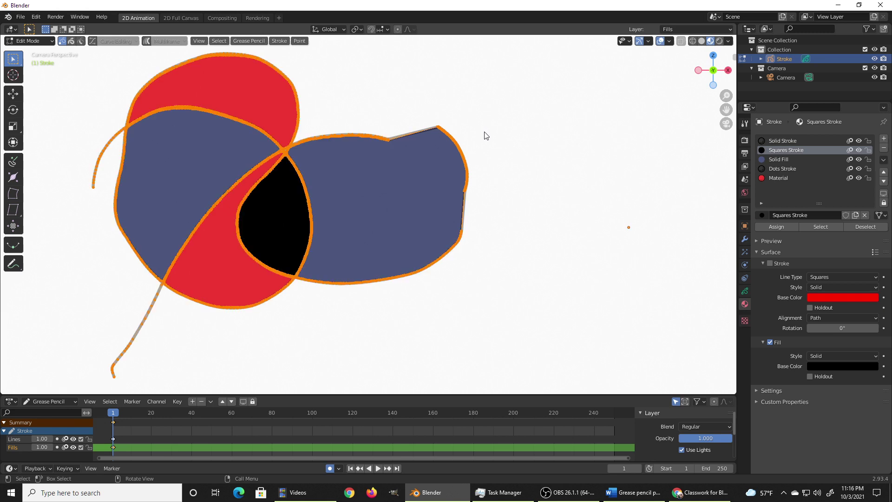
key("alt+a")
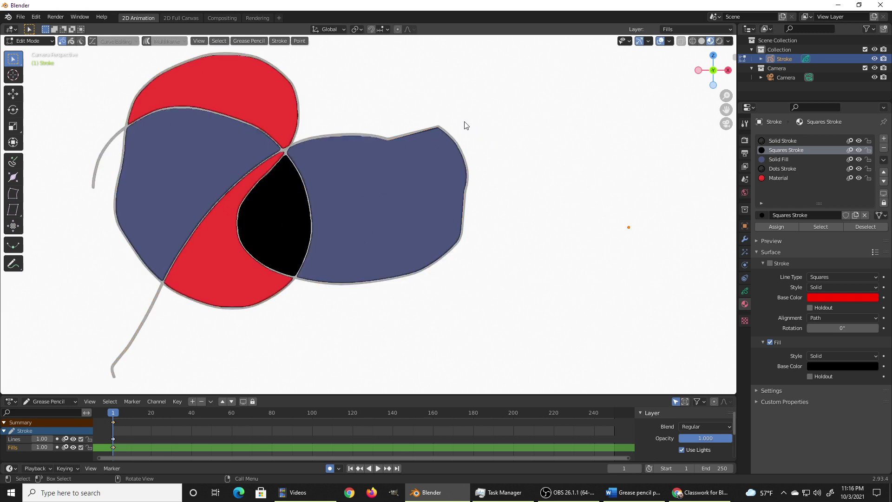
Turn on Curve Editing and select all curve points and handles of the line.
left_click(71, 42)
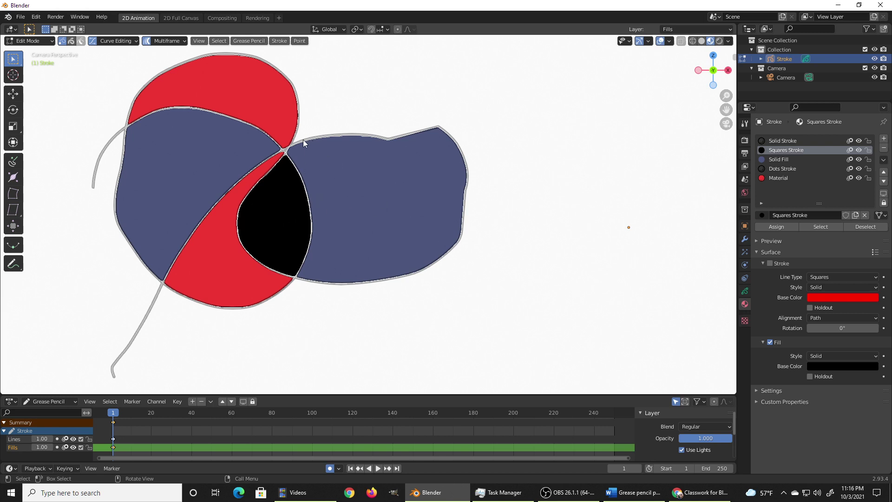
key("a")
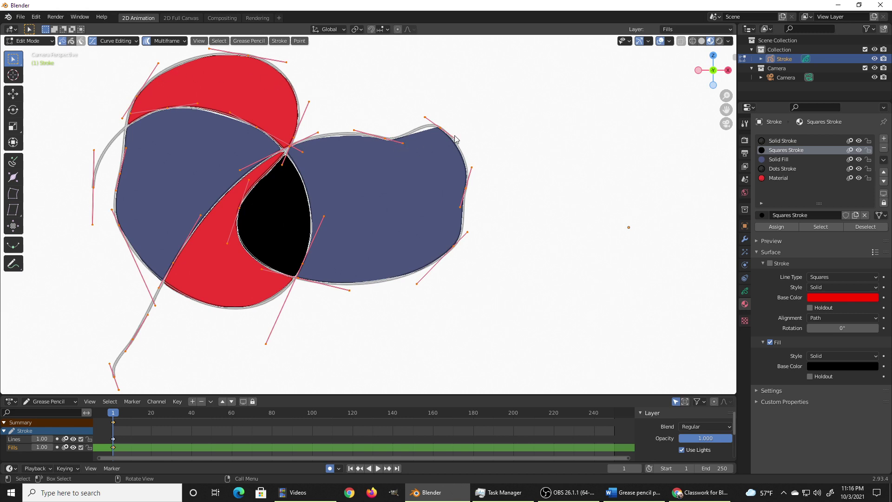
Move the whole line curve about 0.5 m to the right of the fills and scale it down slightly.
key("g")
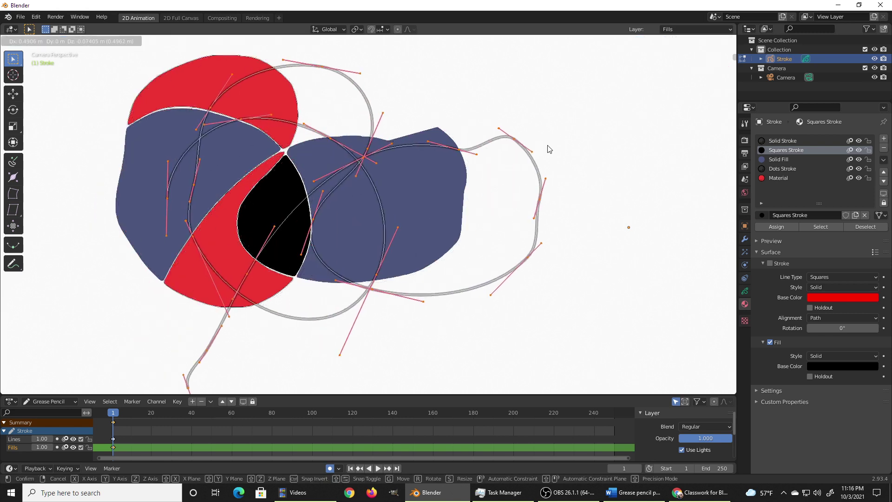
left_click(548, 149)
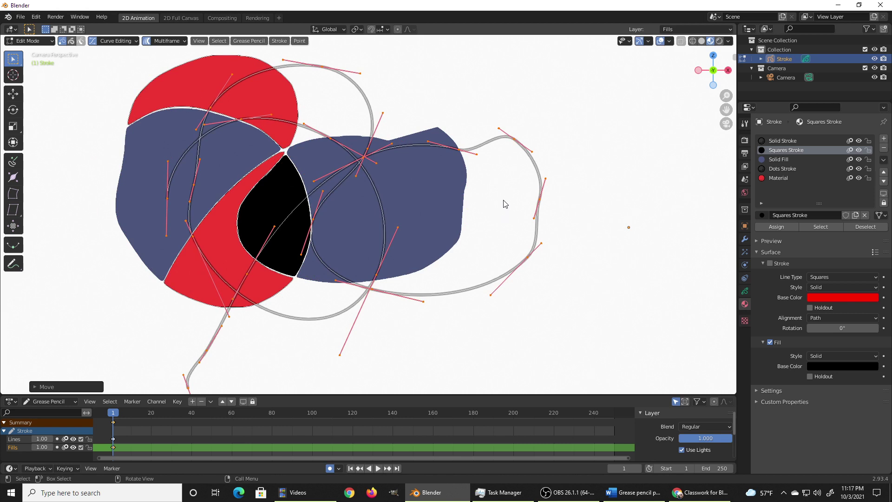
key("s")
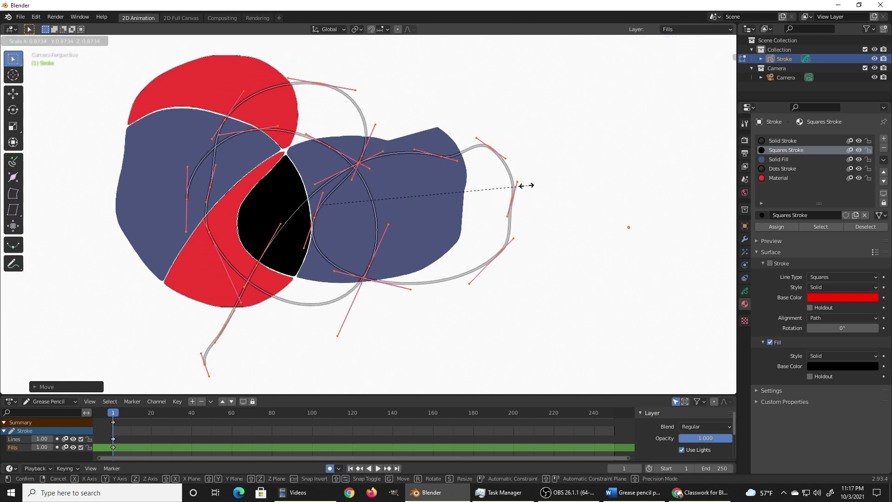
left_click(520, 190)
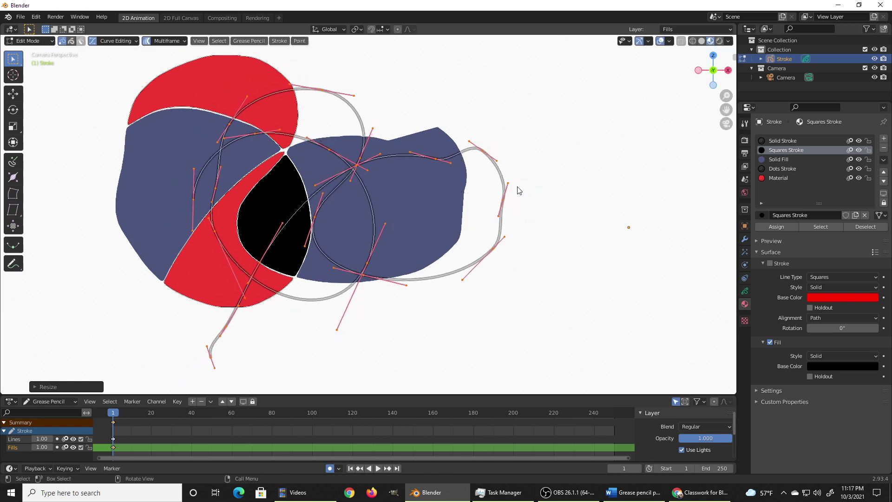
Select the left handle of the curve's upper-right control point and rotate the tangent to a flatter angle.
mouse_move(469, 143)
left_mouse_down()
mouse_move(504, 108)
mouse_move(473, 110)
mouse_move(472, 144)
left_mouse_up()
left_click(478, 146)
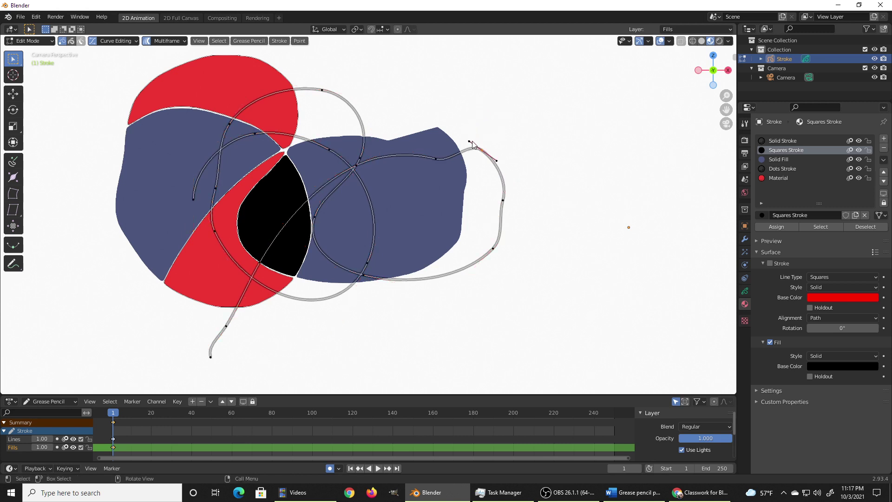
mouse_move(470, 140)
left_mouse_down()
mouse_move(455, 157)
mouse_move(465, 146)
left_mouse_up()
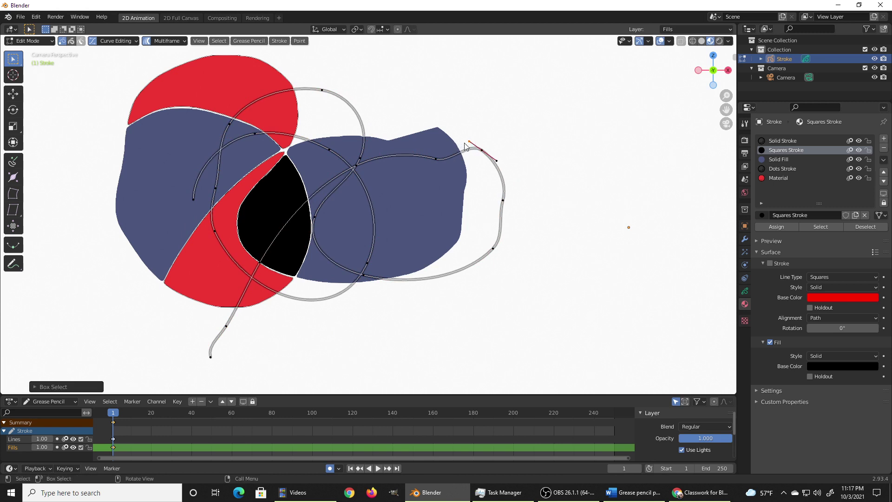
key("g")
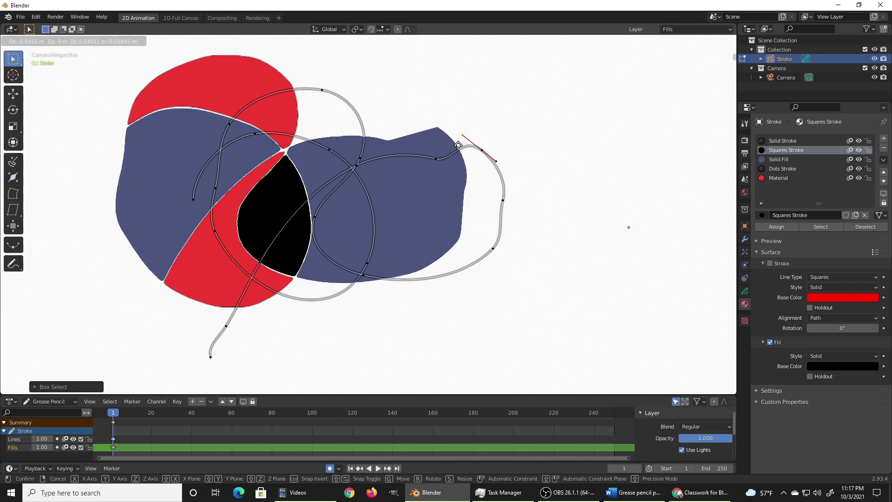
left_click(481, 153)
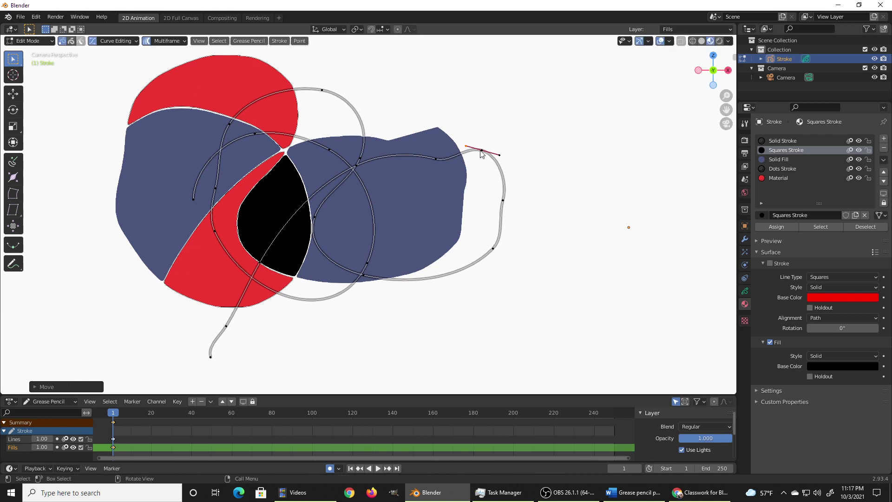
Move the upper-right control point up and outward, and stretch its right handle to bulge the curve.
left_click(483, 154)
key("g")
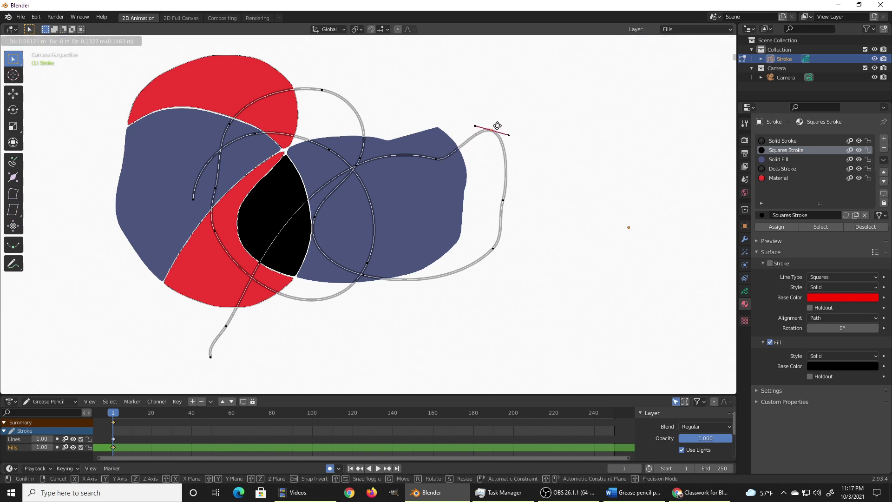
left_click(506, 137)
left_click(514, 135)
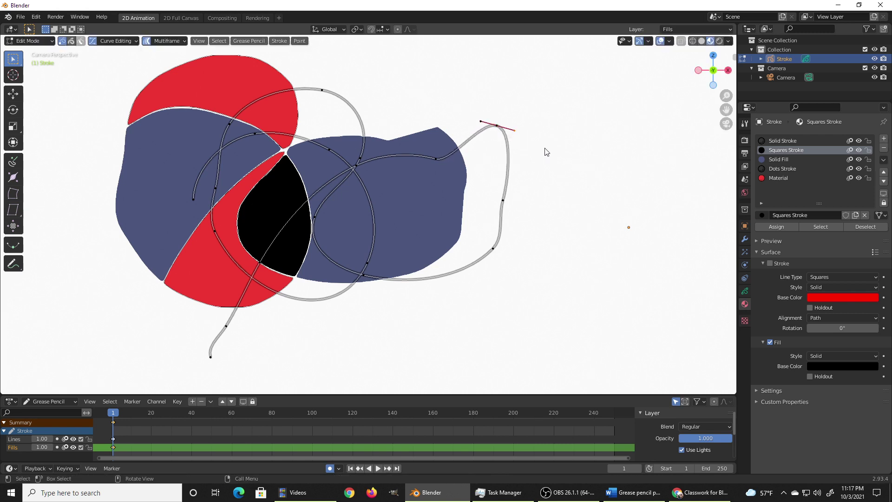
key("g")
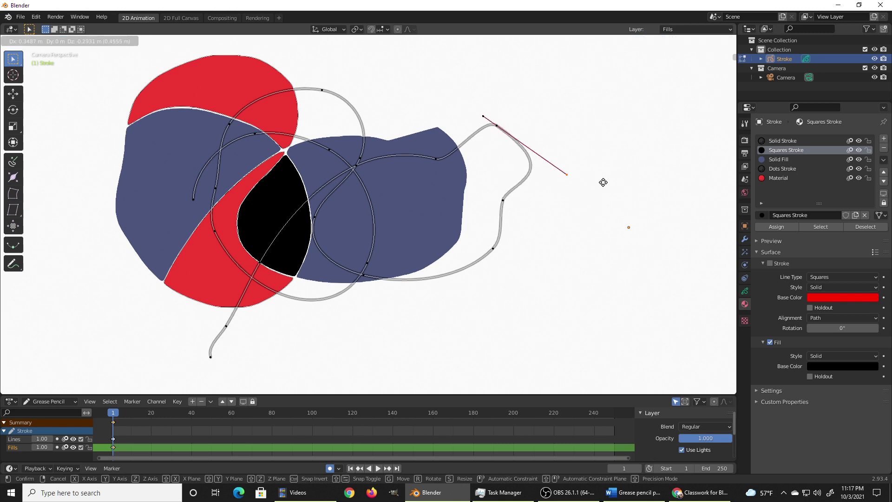
left_click(598, 166)
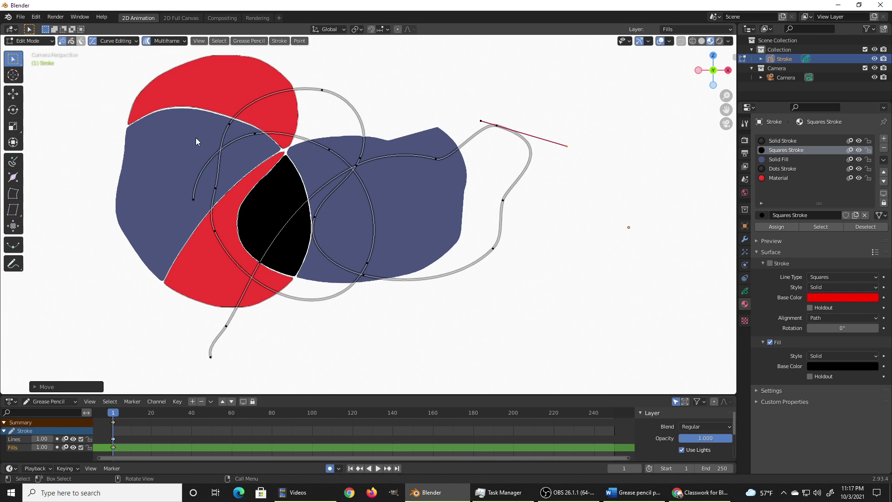
Undo the handle and control point edits and the curve's scaling and move, back to the fully selected curve.
key("ctrl")
key("ctrl+z")
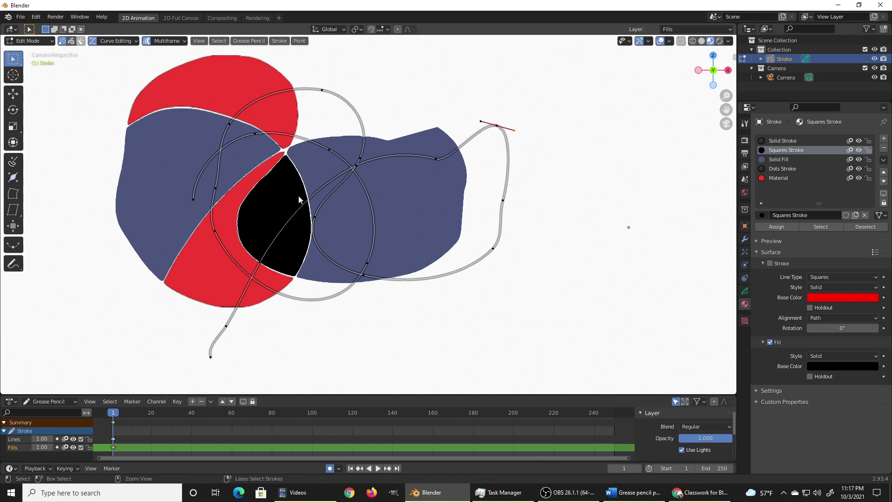
key("ctrl+z")
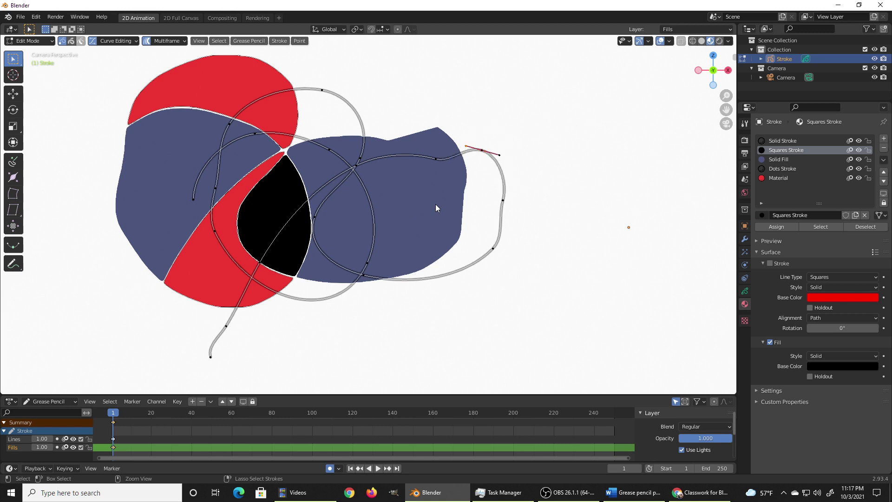
key("ctrl+z")
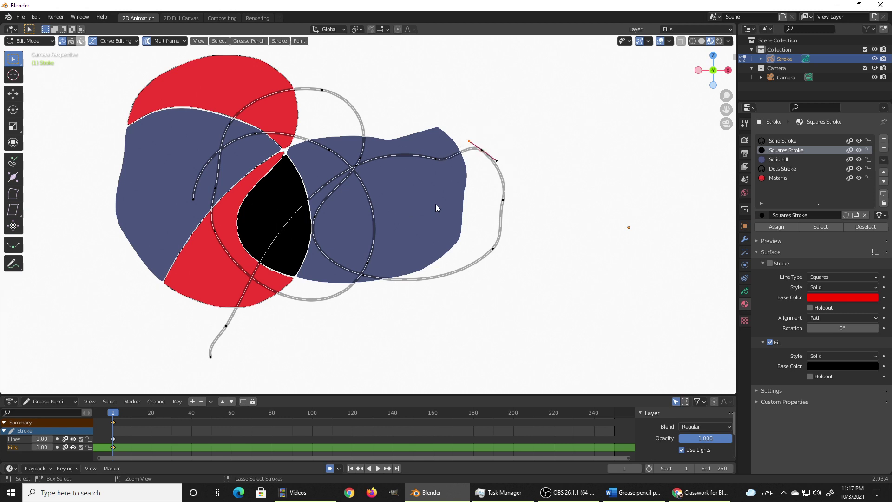
key("ctrl+z")
key("ctrl+z")
key("ctrl+z")
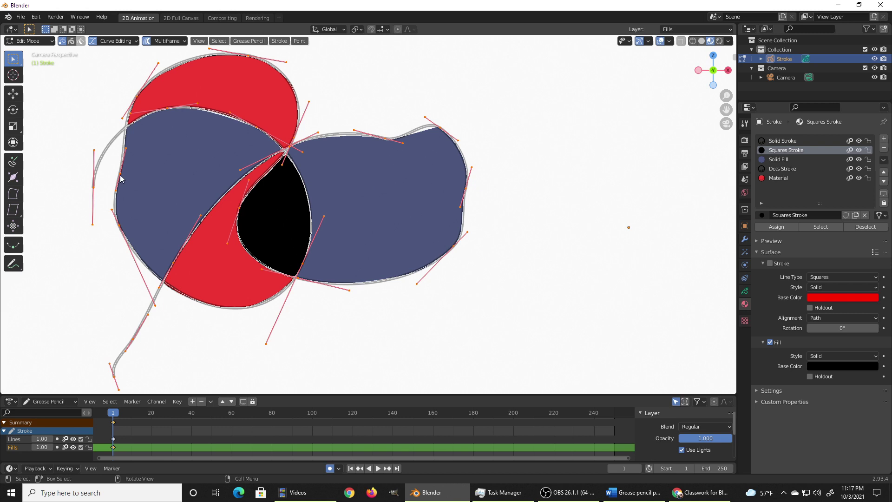
Change to stroke selection and put the grease pencil object into Sculpt Mode.
left_click(71, 41)
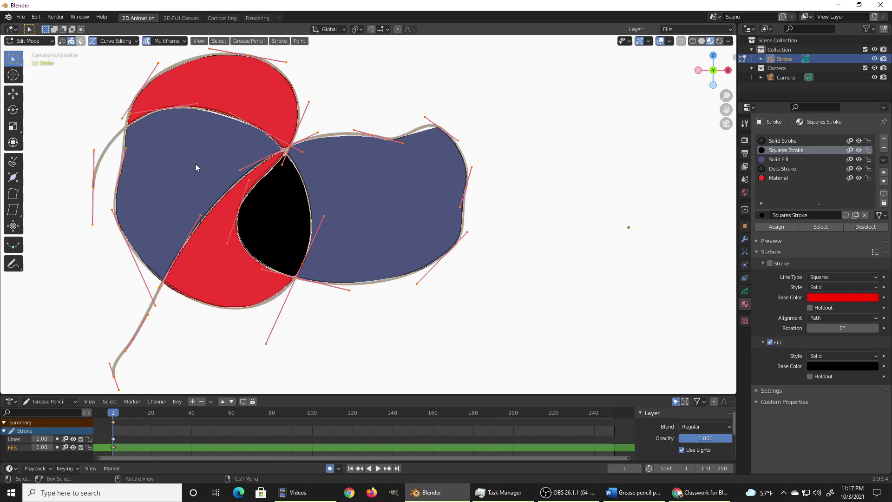
left_click(42, 43)
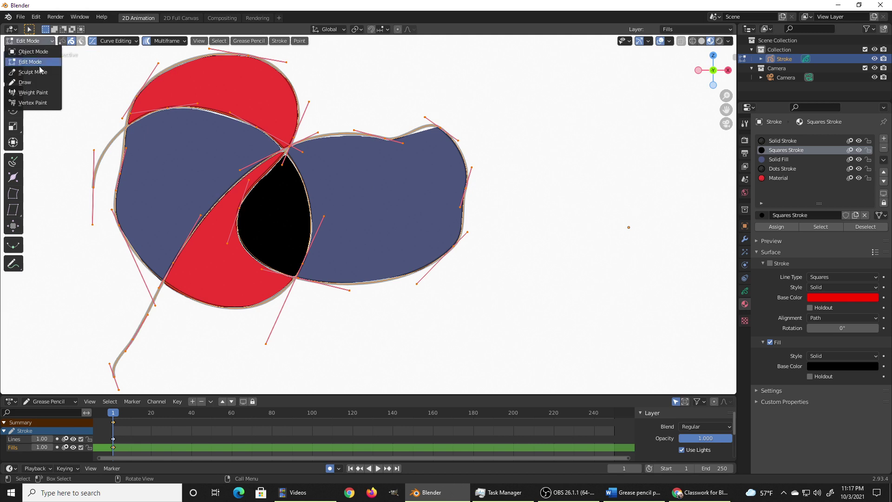
left_click(38, 72)
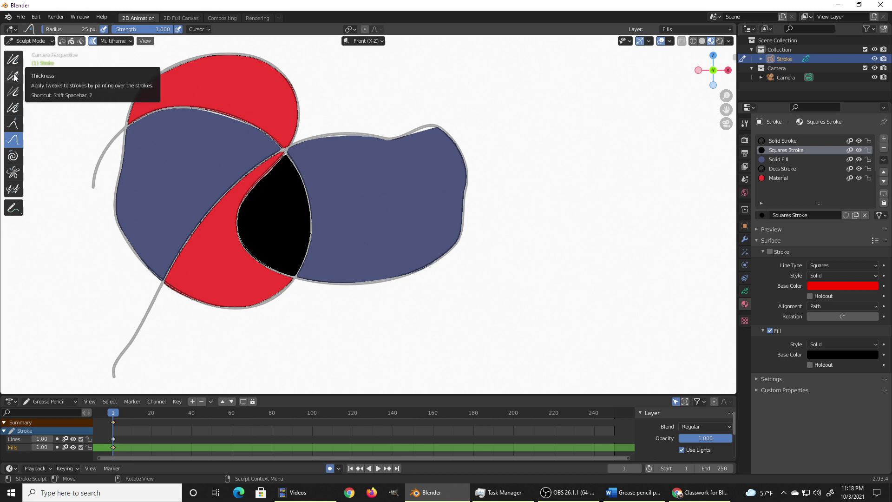
Set the Randomize brush radius to 215 px and roughen the upper edge of the right loop.
left_click(13, 109)
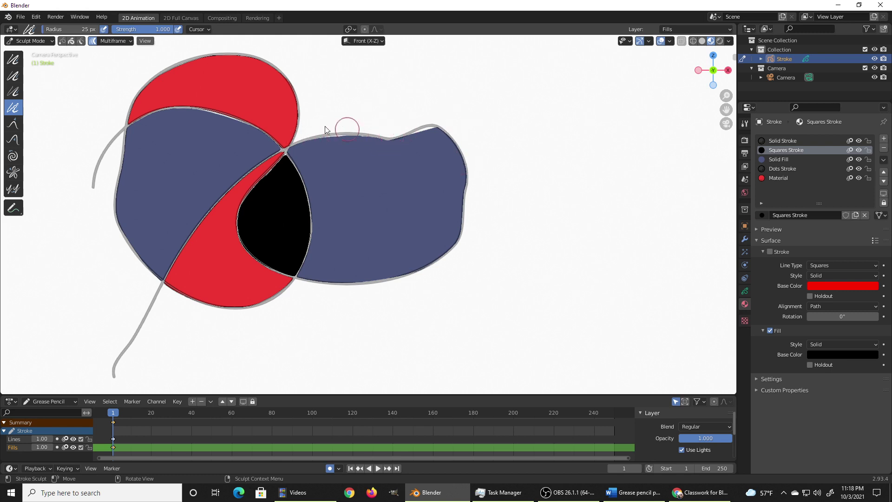
left_click(58, 29)
type("215")
key("Return")
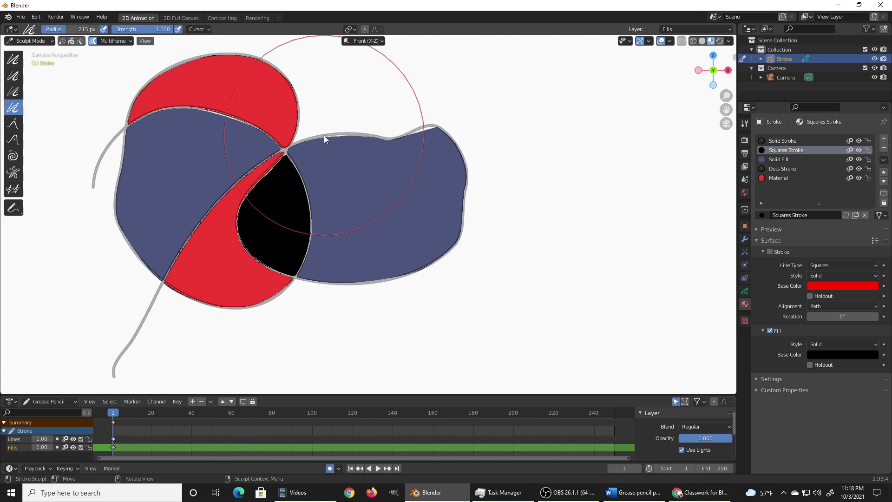
mouse_move(325, 135)
left_mouse_down()
mouse_move(367, 139)
mouse_move(412, 175)
mouse_move(433, 147)
left_mouse_up()
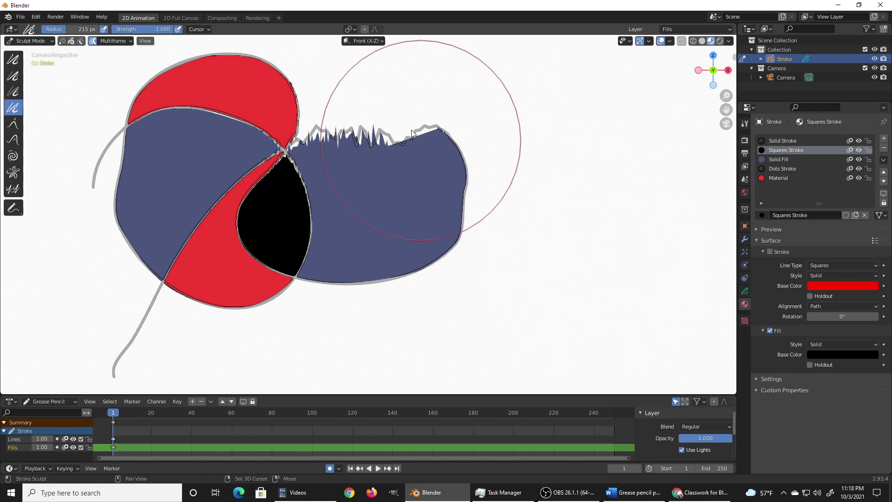
Smooth out the jagged upper edge of the right loop and the strokes around the central crossing.
mouse_move(424, 131)
left_mouse_down()
mouse_move(350, 130)
mouse_move(297, 142)
mouse_move(396, 148)
mouse_move(305, 149)
mouse_move(444, 133)
mouse_move(311, 143)
mouse_move(411, 130)
mouse_move(354, 140)
mouse_move(383, 137)
mouse_move(364, 138)
left_mouse_up()
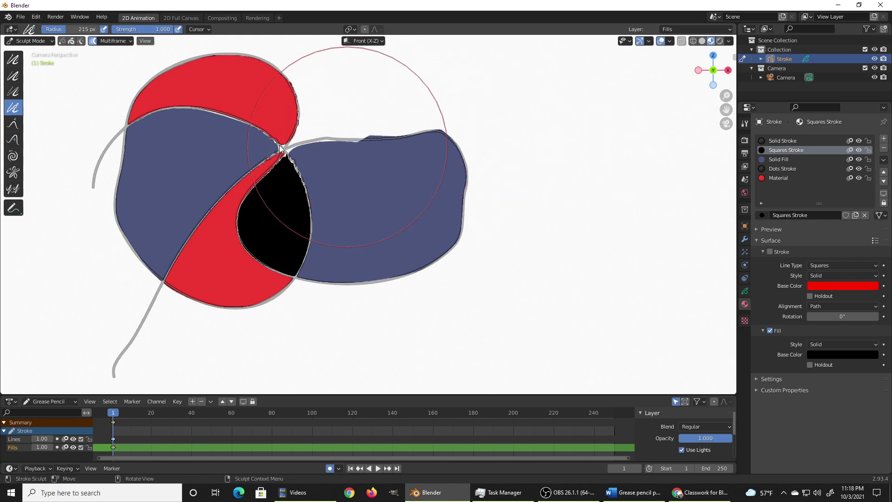
mouse_move(265, 149)
left_mouse_down()
mouse_move(249, 126)
mouse_move(279, 112)
mouse_move(279, 175)
mouse_move(299, 104)
mouse_move(252, 175)
mouse_move(260, 170)
left_mouse_up()
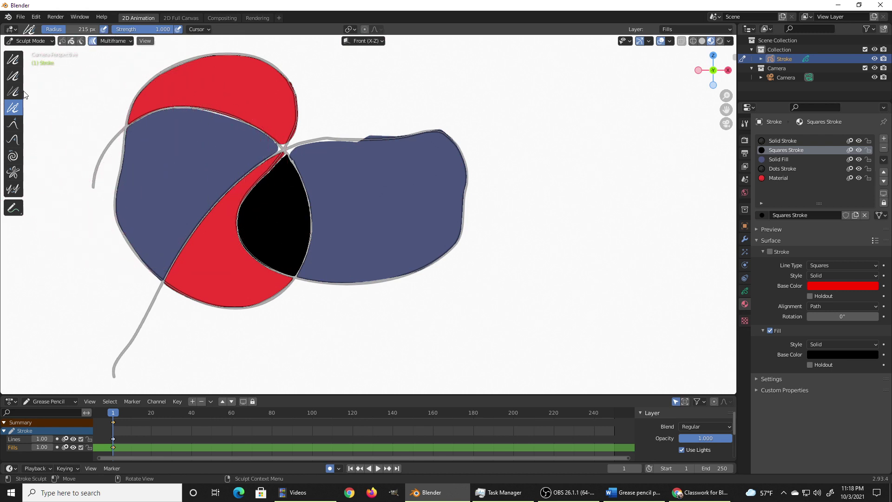
Set the Grab brush radius to 264 px and pull the right loop's end outward and its upper edge upward.
left_click(15, 124)
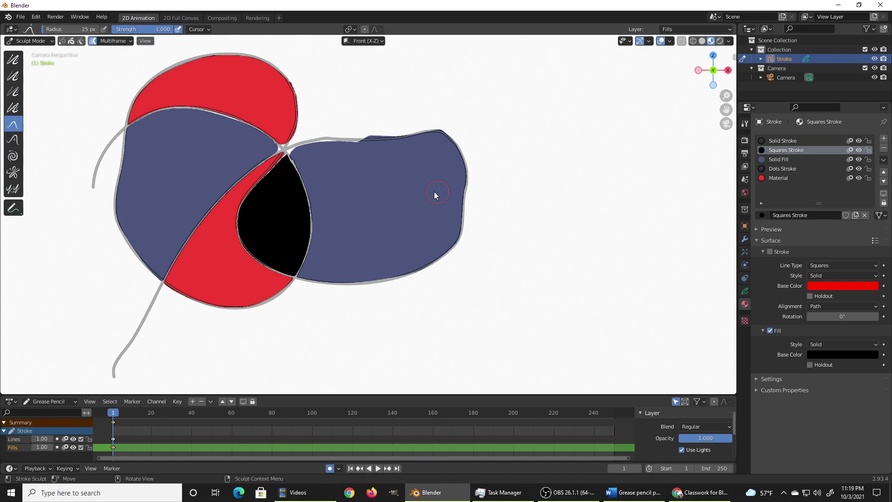
key("f")
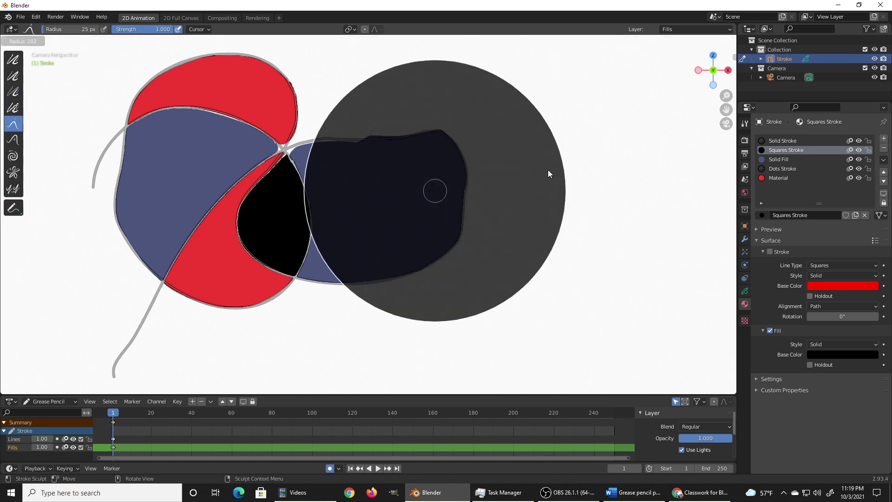
left_click(542, 173)
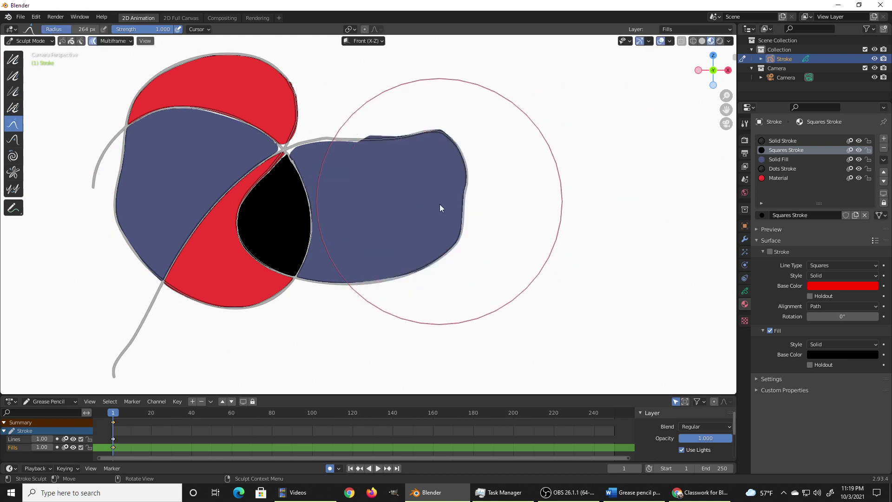
mouse_move(435, 254)
left_mouse_down()
mouse_move(478, 264)
mouse_move(486, 233)
mouse_move(464, 139)
mouse_move(488, 116)
mouse_move(498, 177)
mouse_move(542, 193)
left_mouse_up()
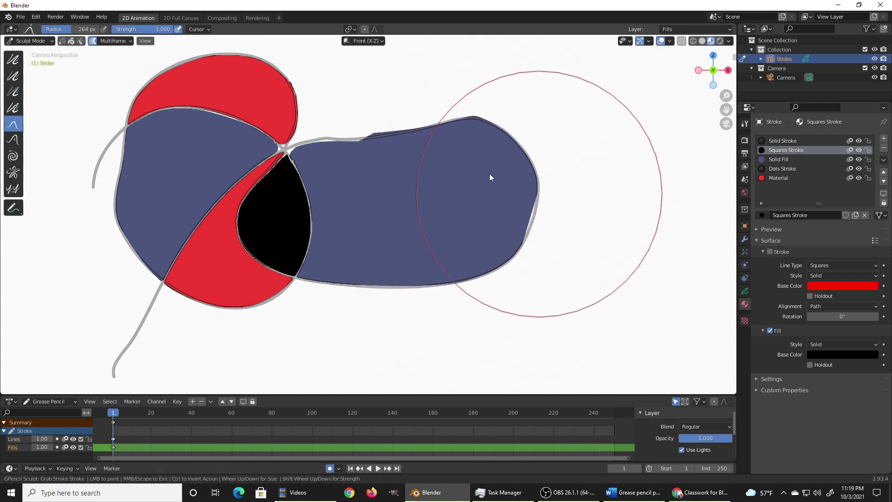
left_click_drag(369, 125, 363, 95)
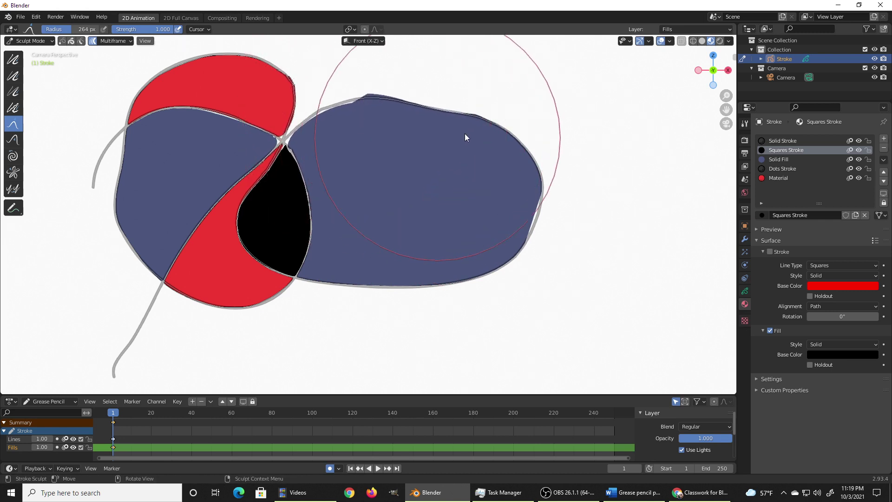
left_click_drag(486, 122, 489, 103)
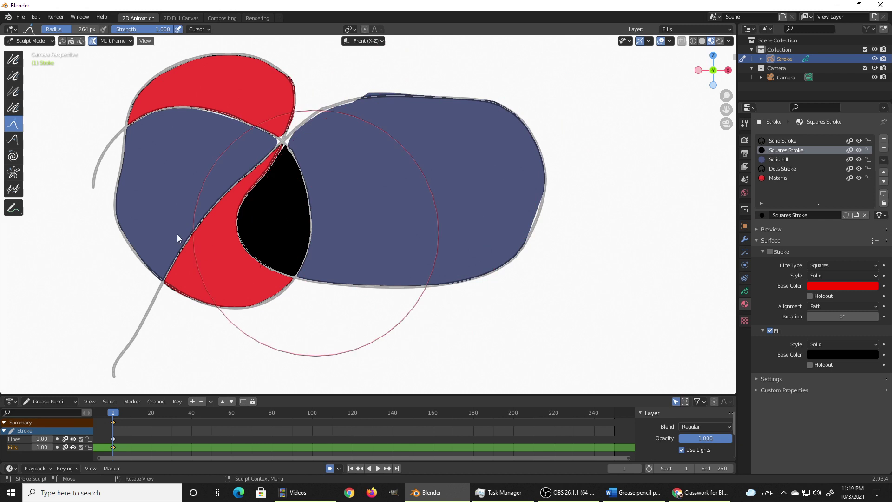
Reshape the left loops with the Grab brush, pulling the top upward, the side outward and the lower part downward.
left_click_drag(220, 75, 216, 55)
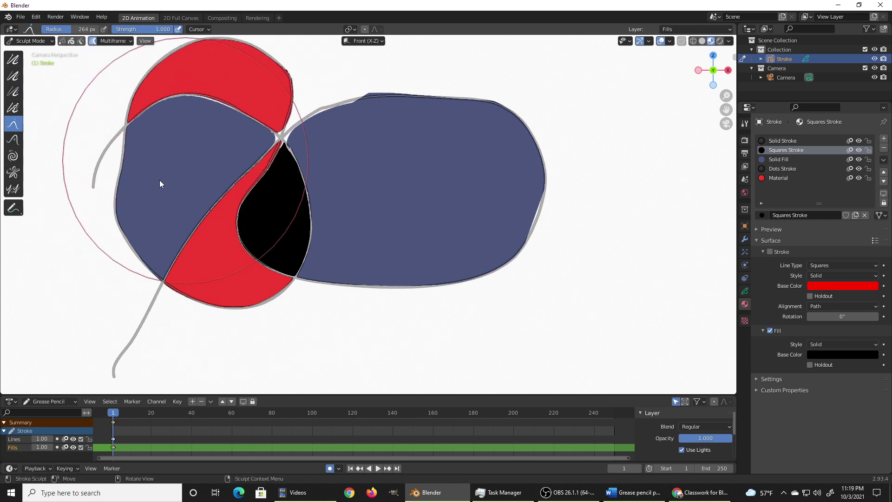
left_click_drag(136, 186, 121, 187)
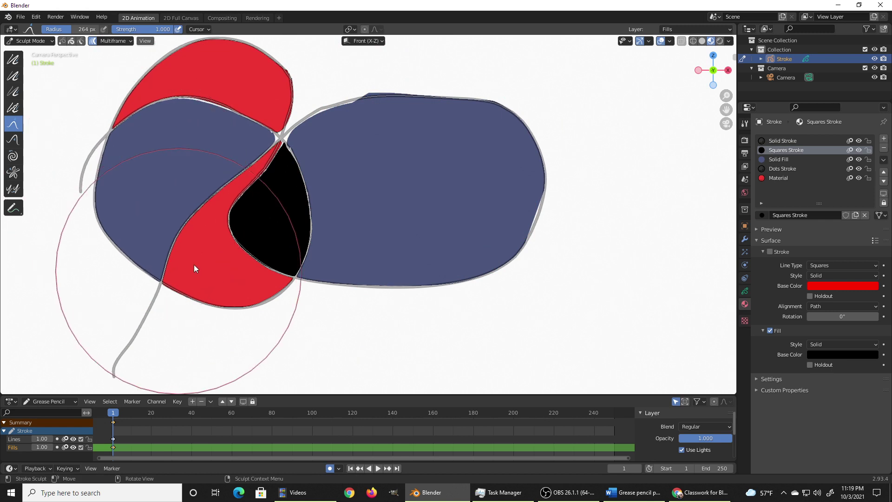
left_click_drag(191, 292, 216, 285)
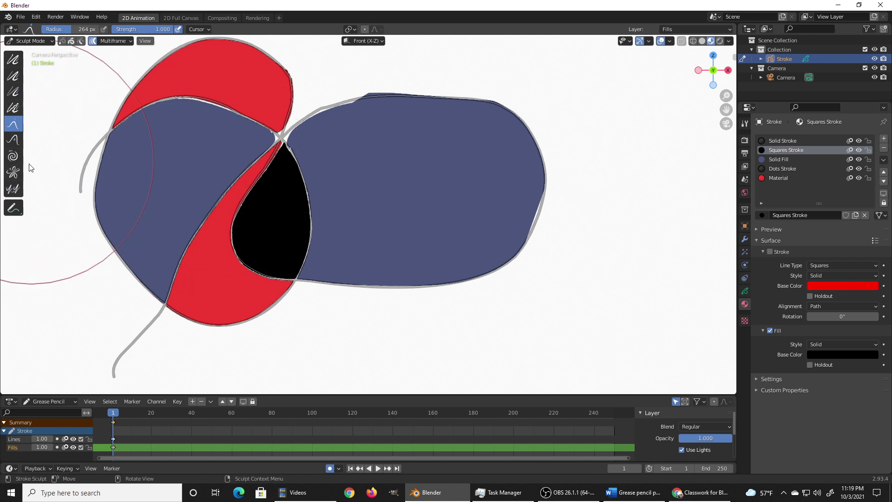
Switch to the Word notes and highlight the fill material tip in item 22 and the Predefined Geometry heading in item 23.
key("alt+Tab")
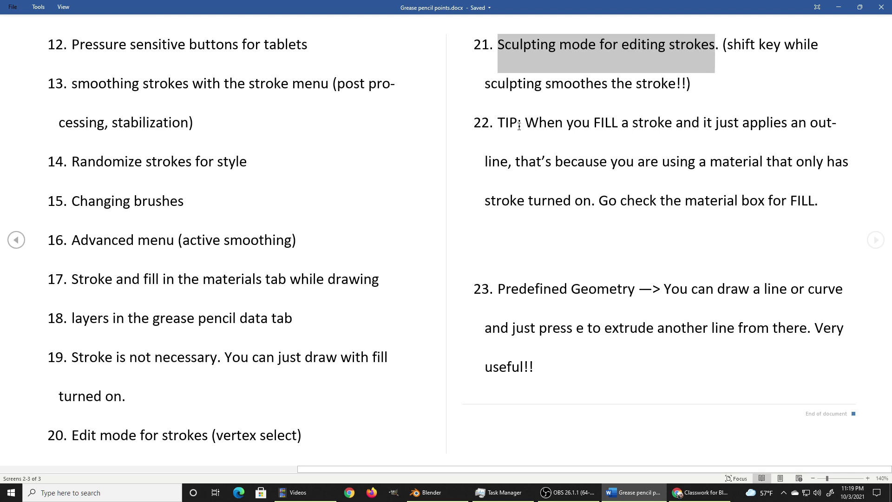
left_click_drag(503, 119, 759, 168)
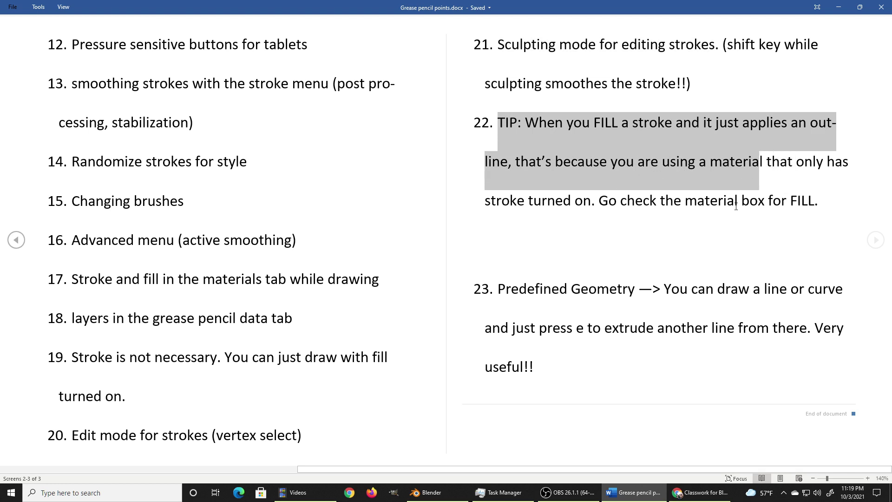
left_click_drag(816, 210, 732, 193)
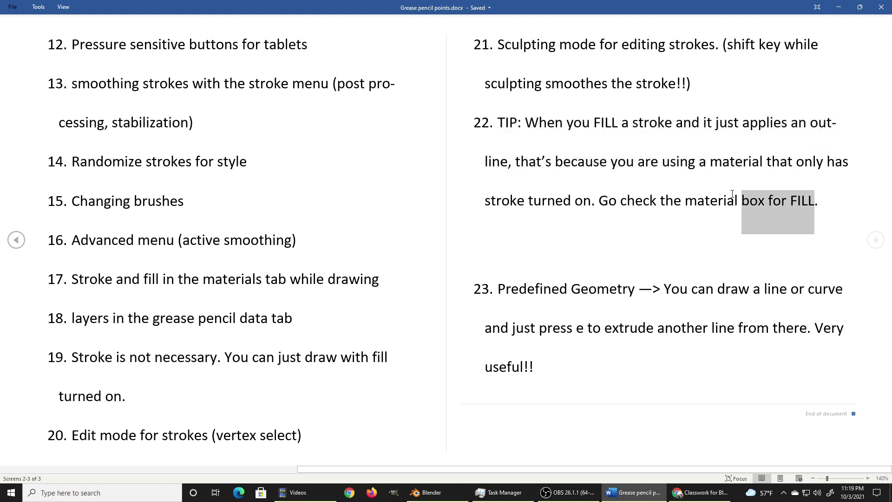
left_click(545, 180)
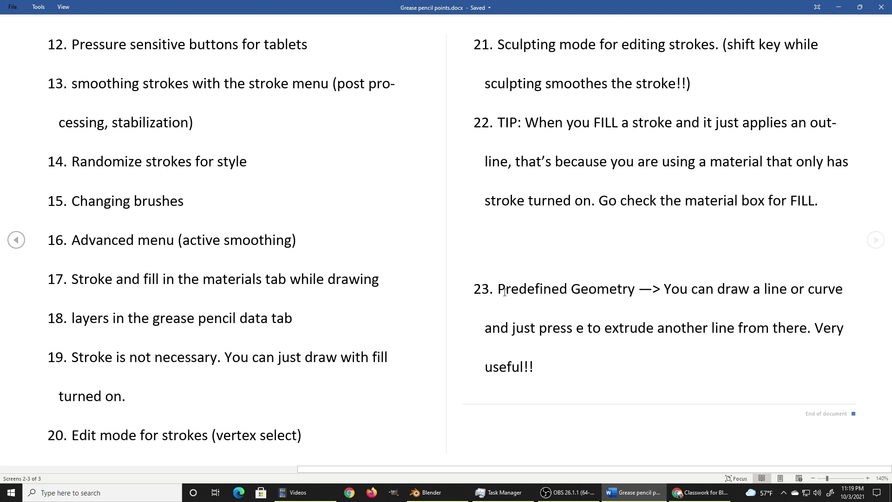
left_click_drag(497, 289, 635, 288)
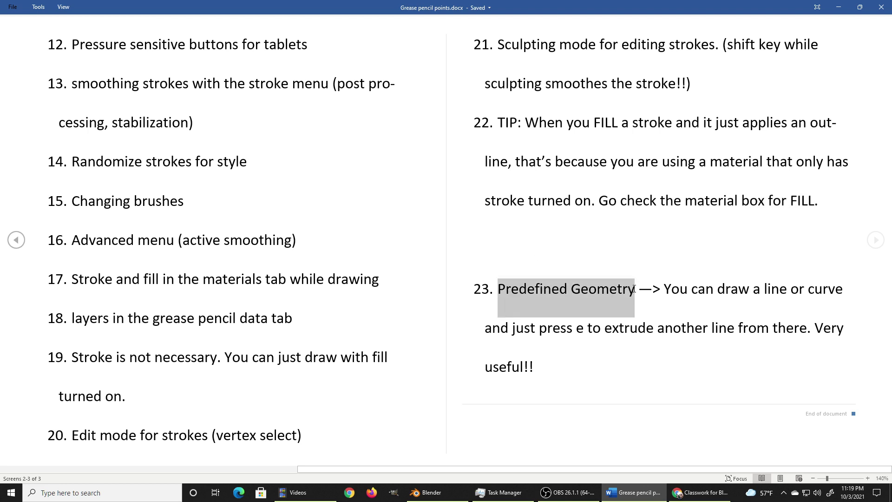
Switch back to Blender, put the grease pencil object into Draw Mode and activate the Line tool.
key("alt+Tab")
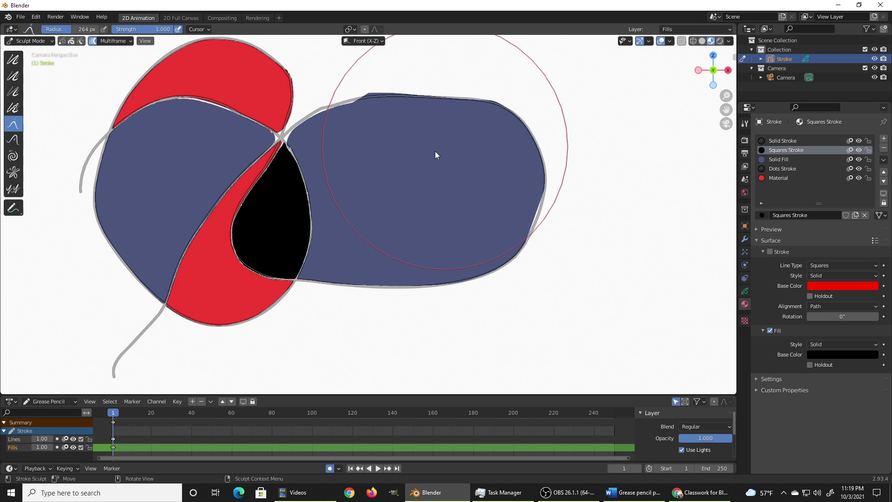
scroll(410, 185, "down", 4)
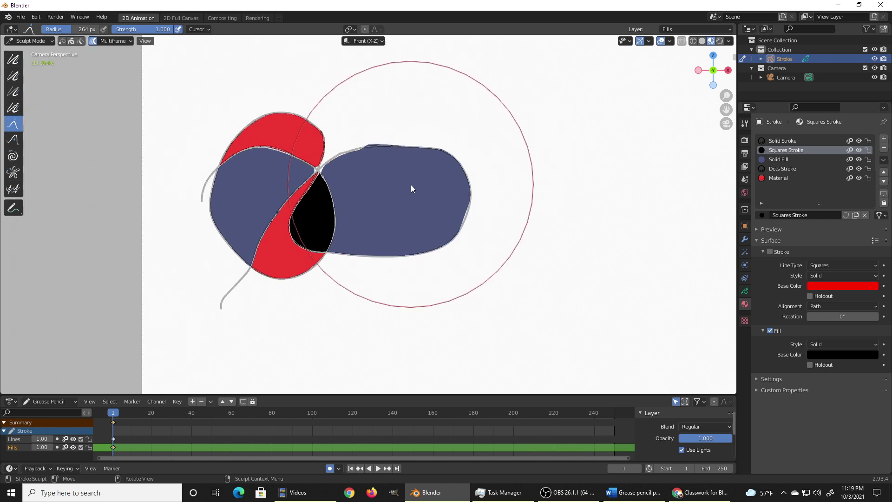
middle_click_drag(371, 186, 265, 187, "shift")
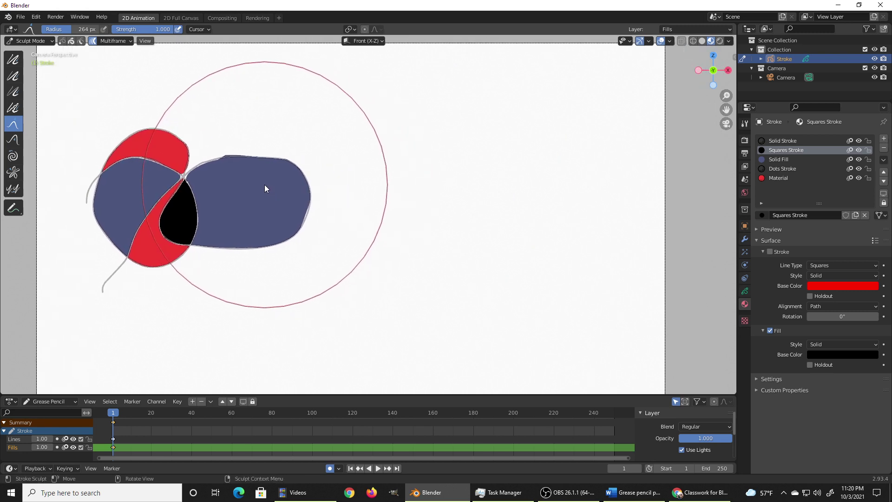
left_click(31, 41)
left_click(30, 83)
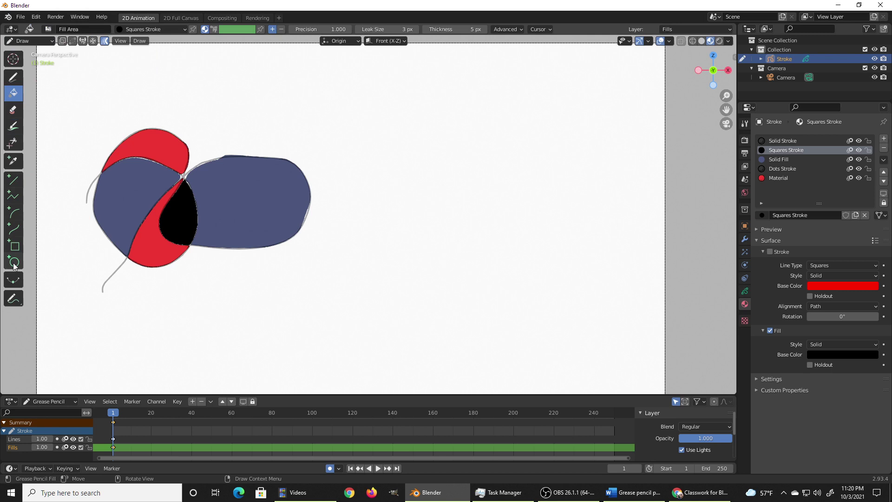
left_click(14, 181)
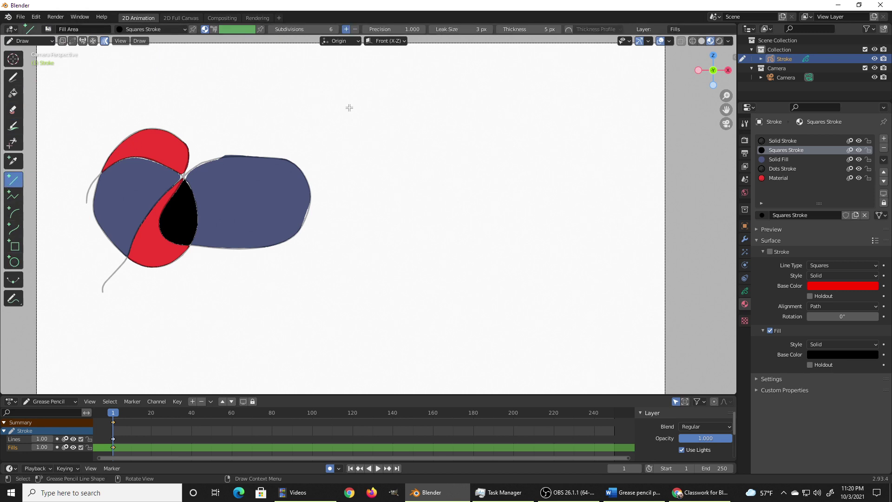
Draw a straight, nearly horizontal line above the right loop using the Solid Stroke material.
left_click_drag(322, 114, 500, 102)
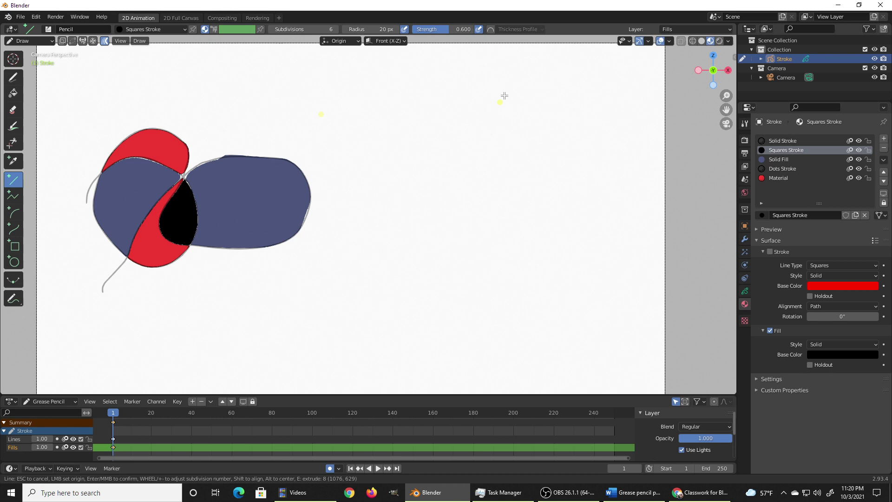
key("Escape")
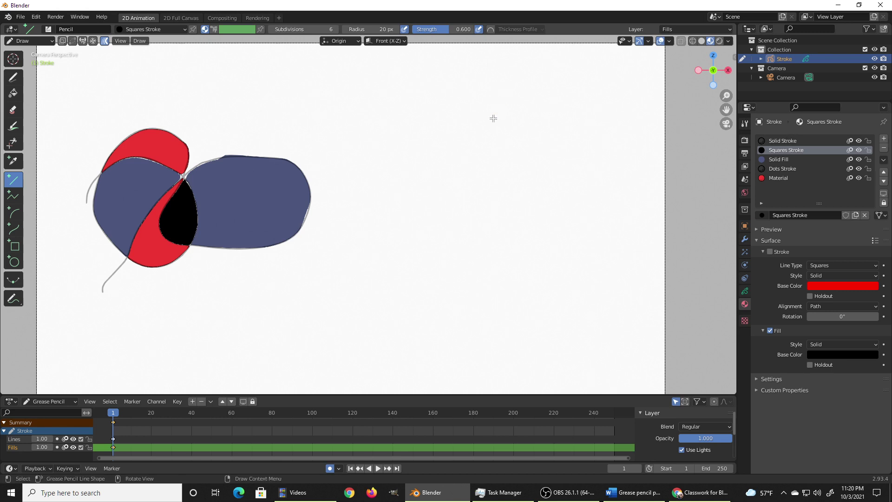
left_click(785, 140)
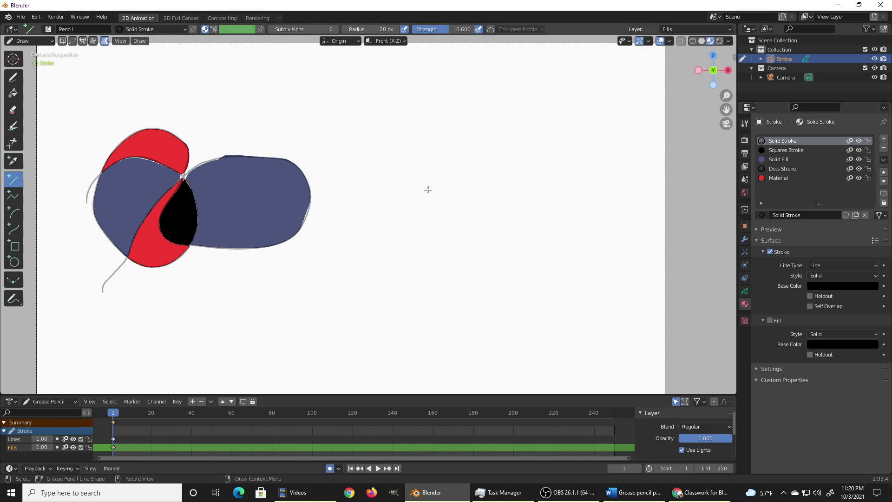
left_click_drag(263, 119, 434, 127)
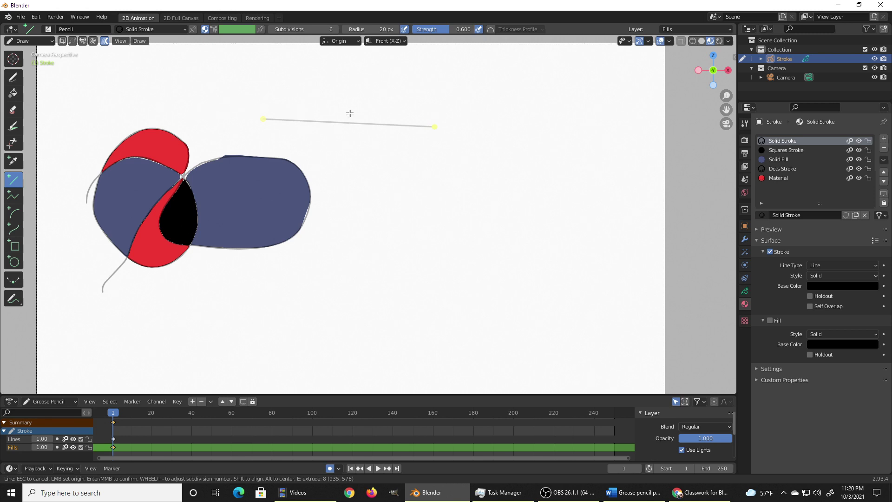
key("Return")
Draw a line beside the right loop and extrude connected segments from its end around to the start, forming a closed polygon outline.
left_click_drag(342, 164, 455, 171)
key("e")
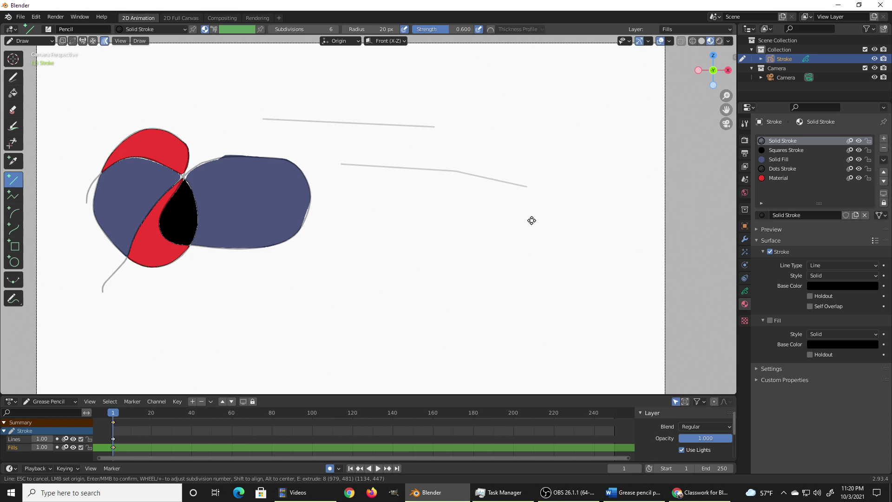
key("e")
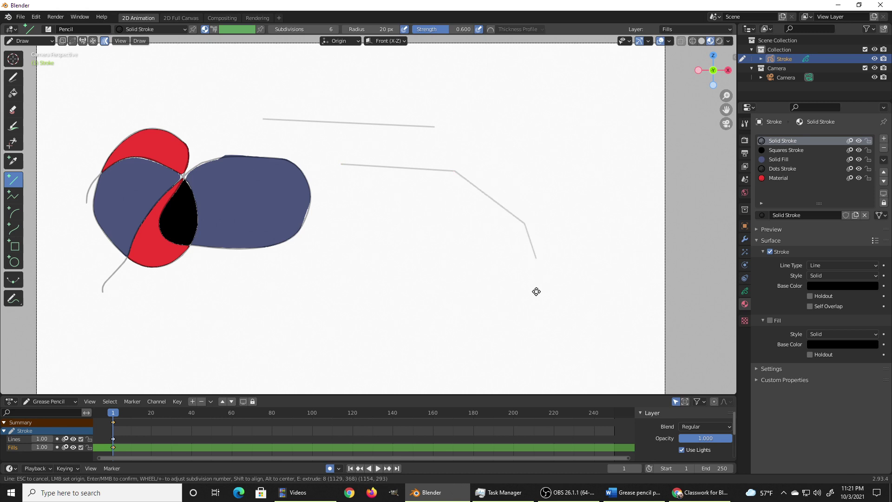
key("e")
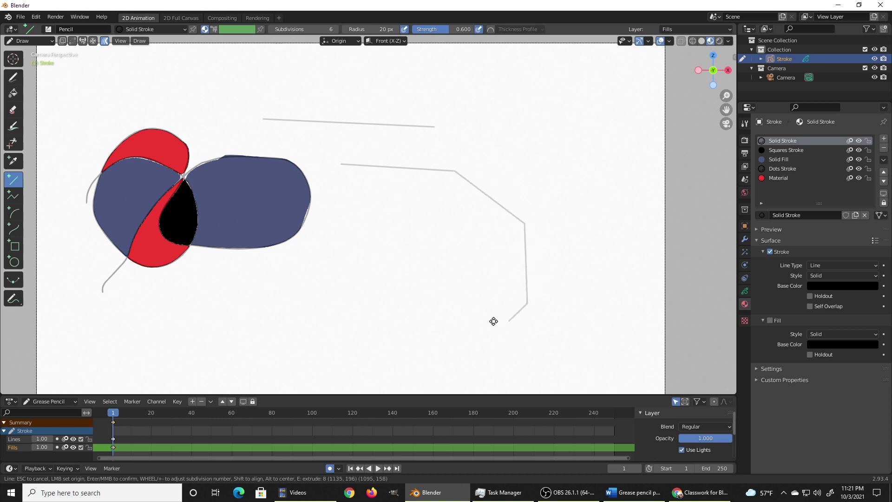
key("e")
key("e")
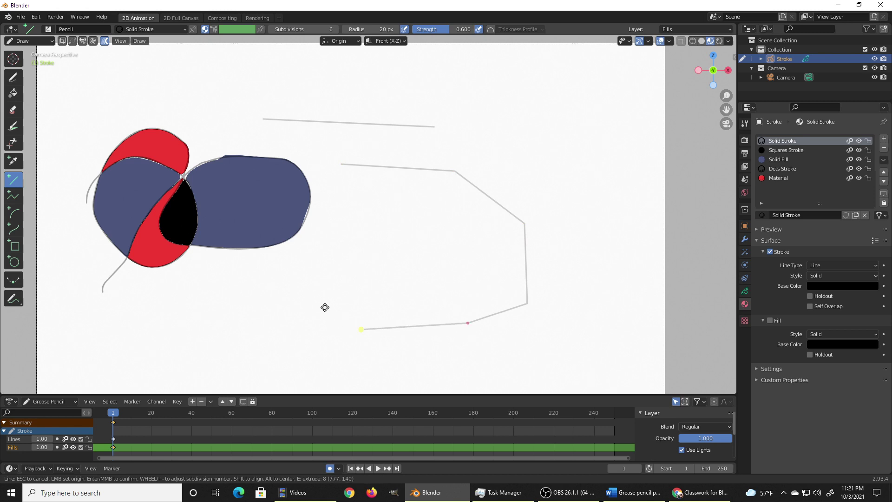
key("e")
key("e")
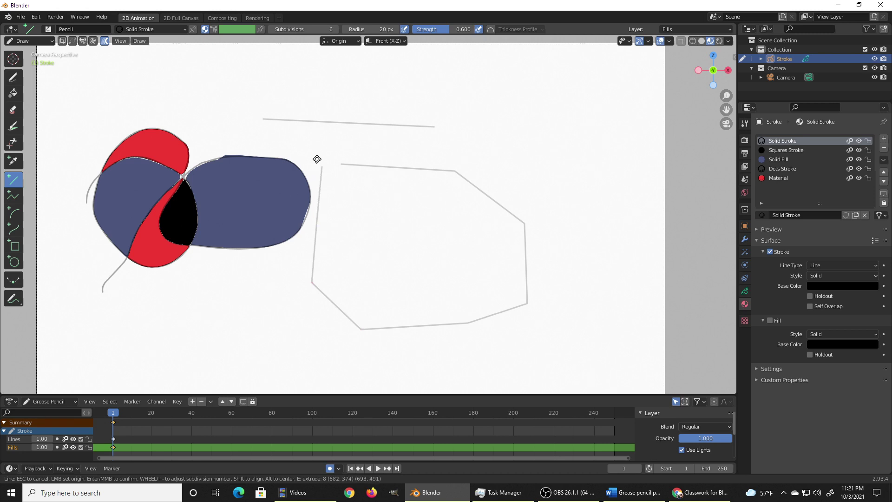
key("e")
left_click(344, 165)
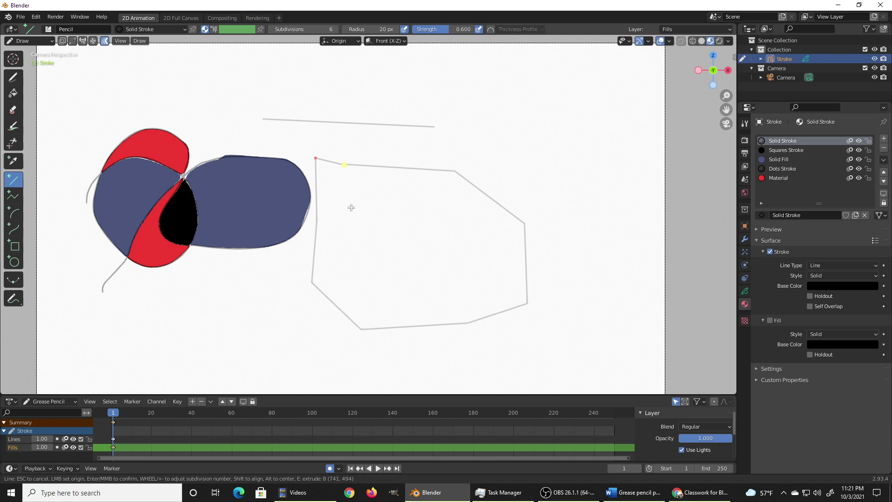
key("Return")
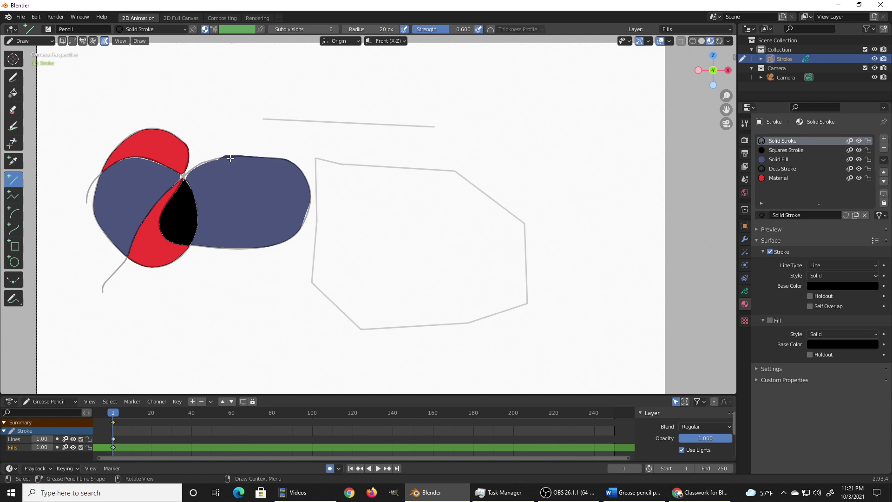
Draw a closed, bent band-shaped outline above and around the far side of the large polygon with the Polyline tool.
left_click(11, 198)
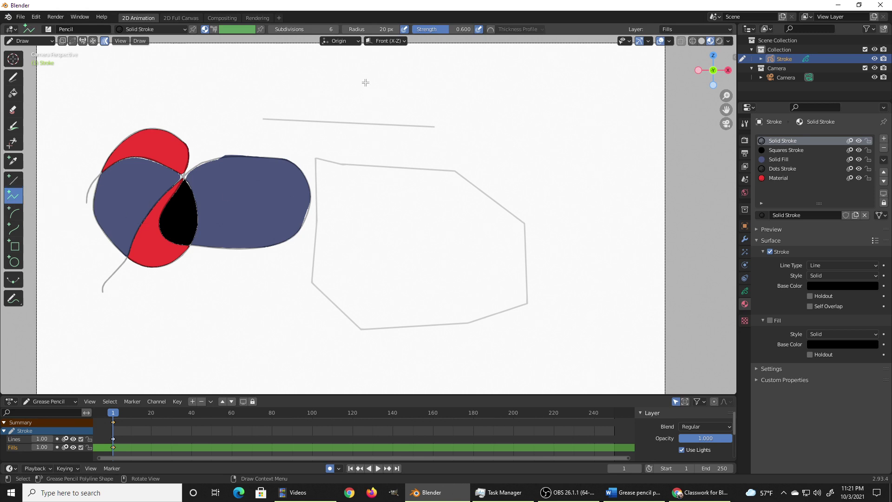
left_click(472, 84)
left_click(370, 79)
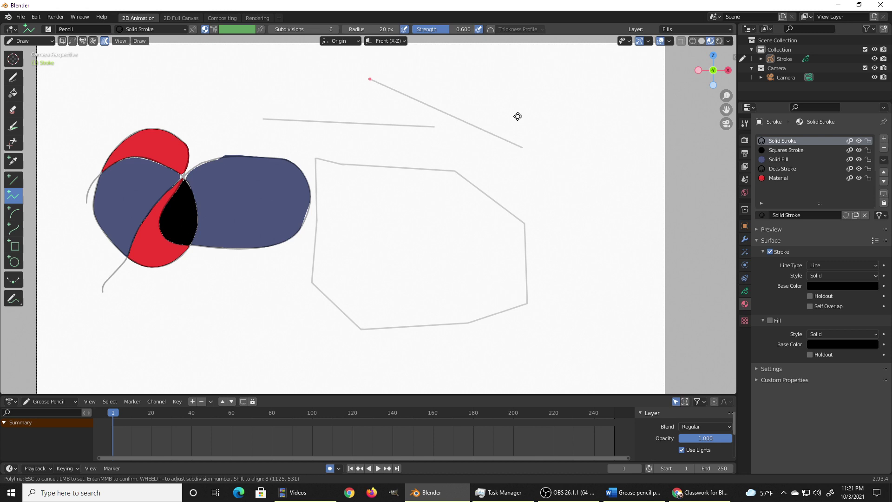
left_click(537, 101)
left_click(562, 209)
left_click(549, 282)
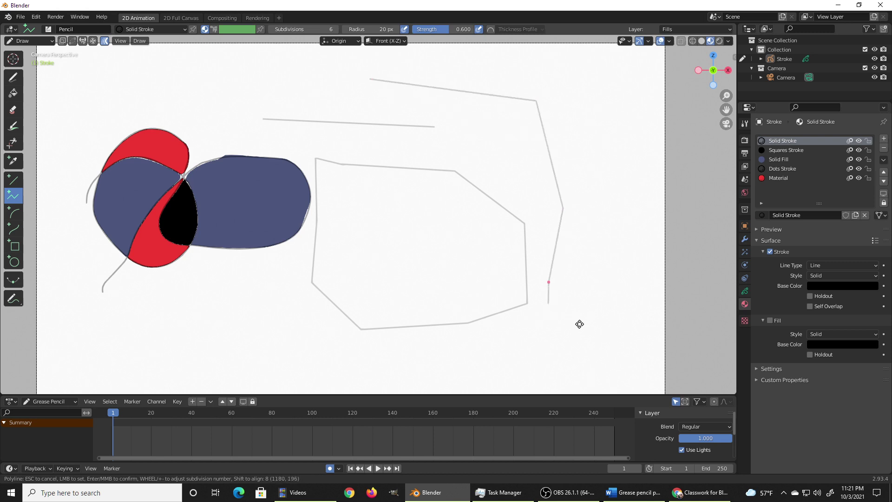
left_click(596, 324)
left_click(609, 202)
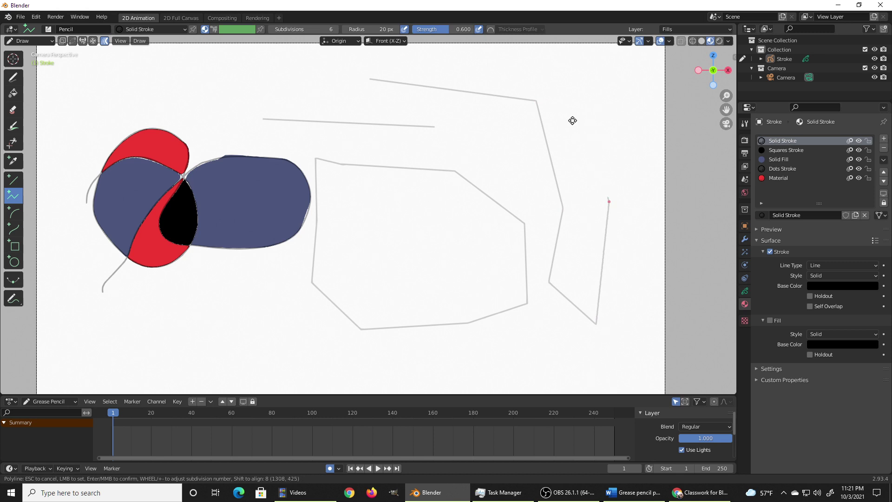
left_click(559, 85)
left_click(401, 62)
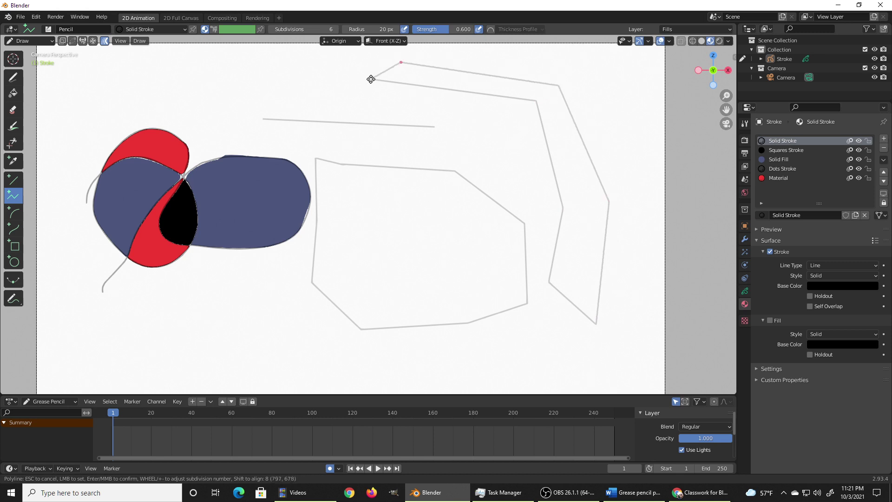
left_click(371, 80)
key("Return")
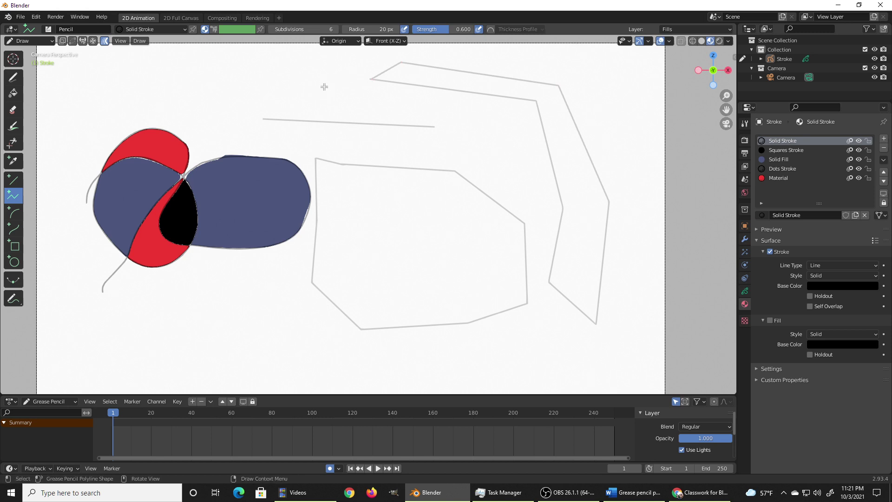
Draw an arc below the filled loops with the Arc tool and bend it so it bows downward.
left_click(13, 212)
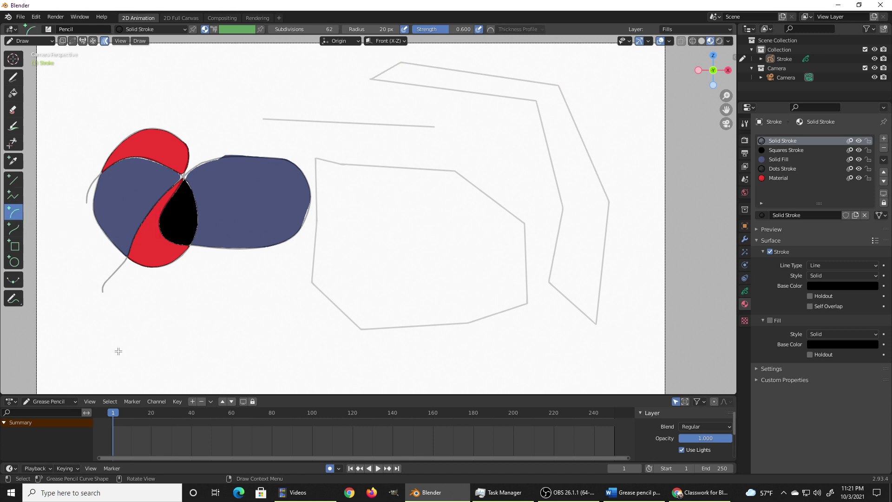
left_click_drag(134, 326, 226, 287)
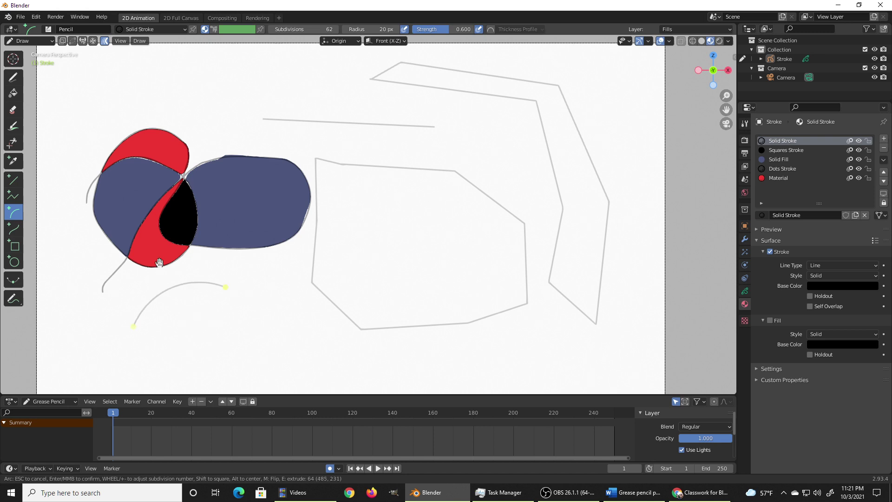
left_click_drag(159, 262, 230, 342)
key("Return")
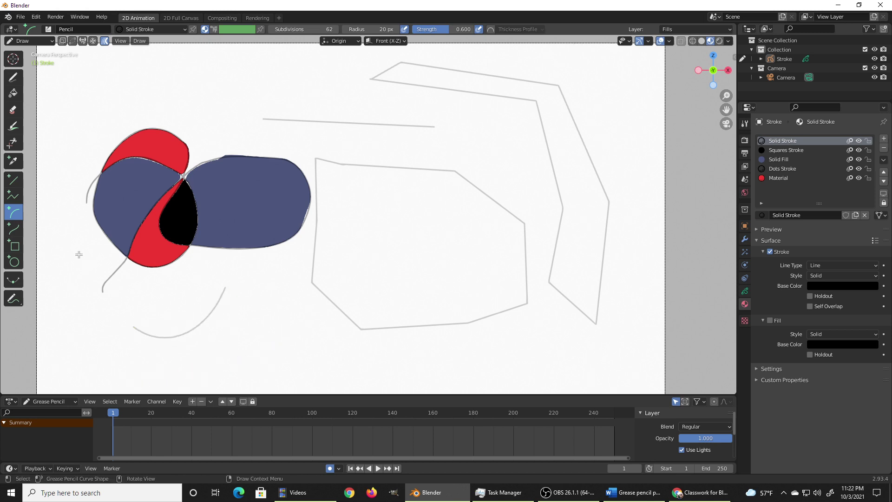
Draw a curve above the filled loops with the Curve tool and shape it into an S-bend using both control handles.
left_click(11, 232)
mouse_move(61, 91)
left_mouse_down()
mouse_move(237, 110)
mouse_move(240, 126)
left_mouse_up()
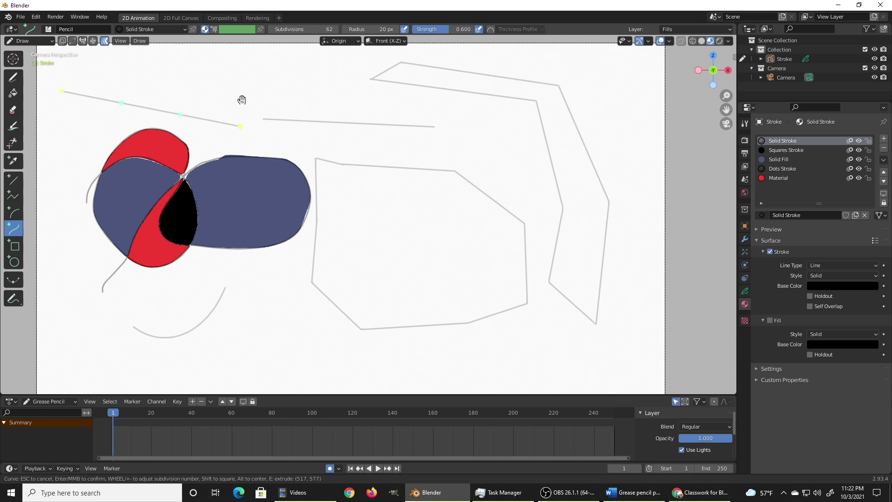
left_click_drag(185, 104, 201, 83)
mouse_move(125, 101)
left_mouse_down()
mouse_move(110, 60)
mouse_move(104, 100)
mouse_move(60, 194)
mouse_move(72, 174)
left_mouse_up()
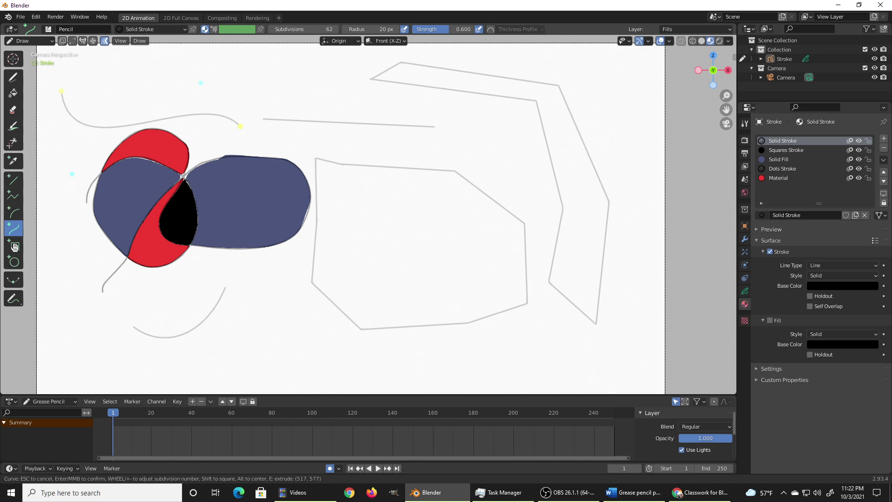
key("Return")
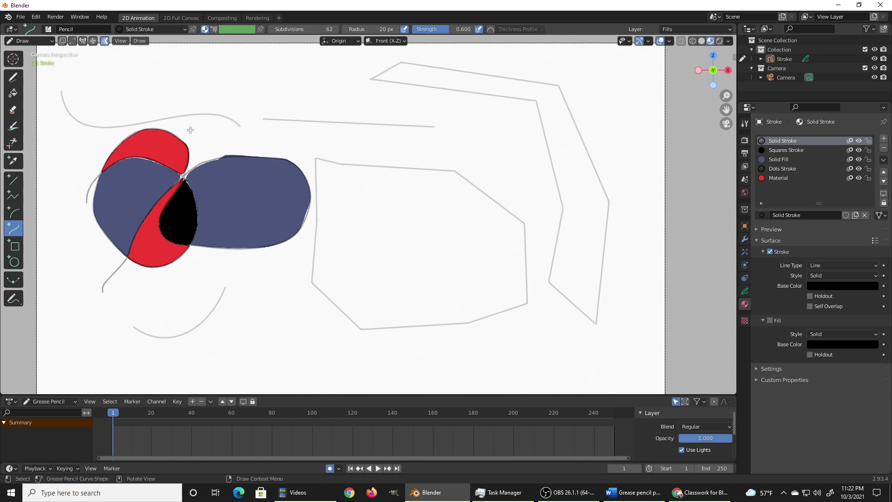
Draw a rectangle inside the large polygon with the Box tool.
left_click(15, 246)
left_click_drag(375, 206, 458, 273)
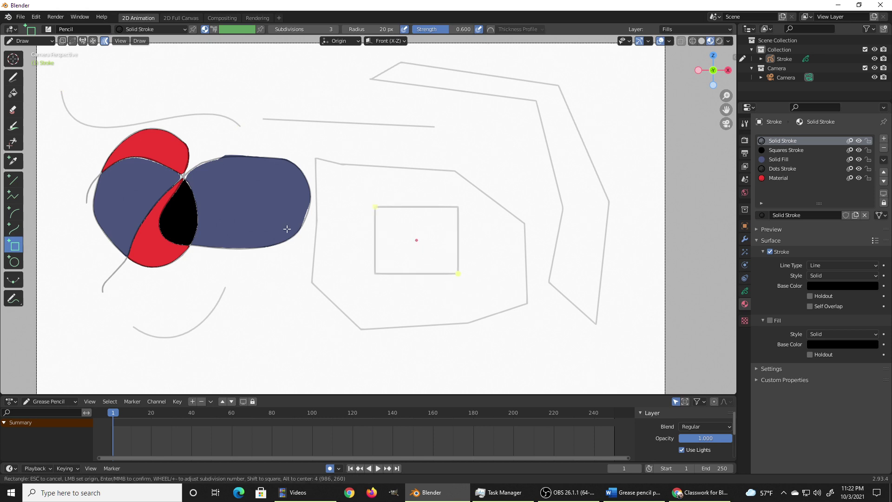
key("Return")
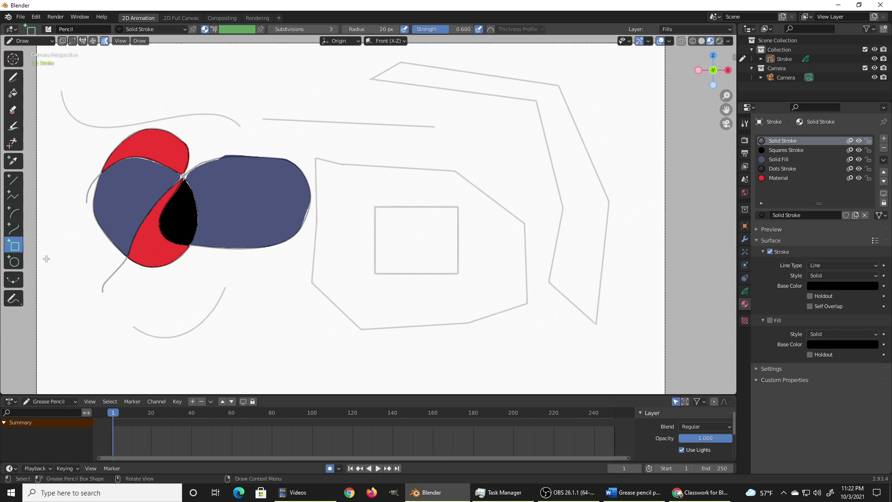
Draw a circle below the filled loops, beside the arc, with the Circle tool.
left_click(14, 263)
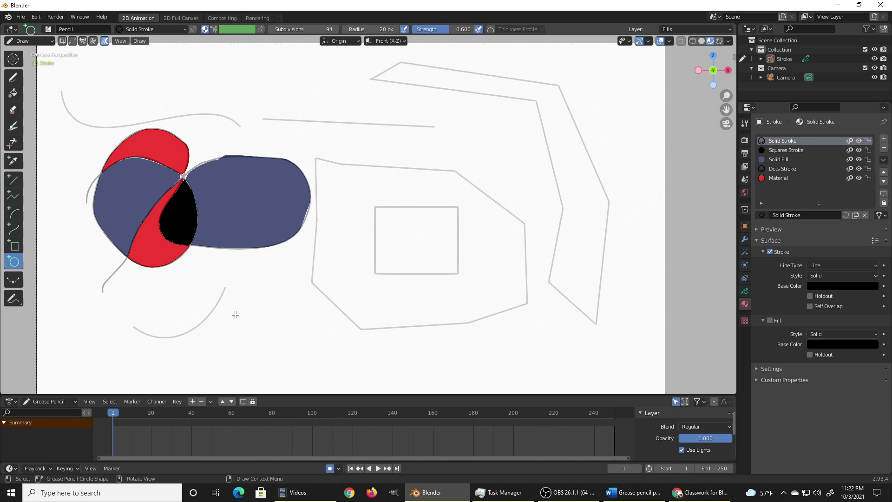
mouse_move(235, 315)
left_mouse_down()
mouse_move(261, 348)
mouse_move(311, 378)
mouse_move(299, 379)
mouse_move(307, 342)
mouse_move(273, 370)
mouse_move(249, 367)
mouse_move(289, 367)
left_mouse_up()
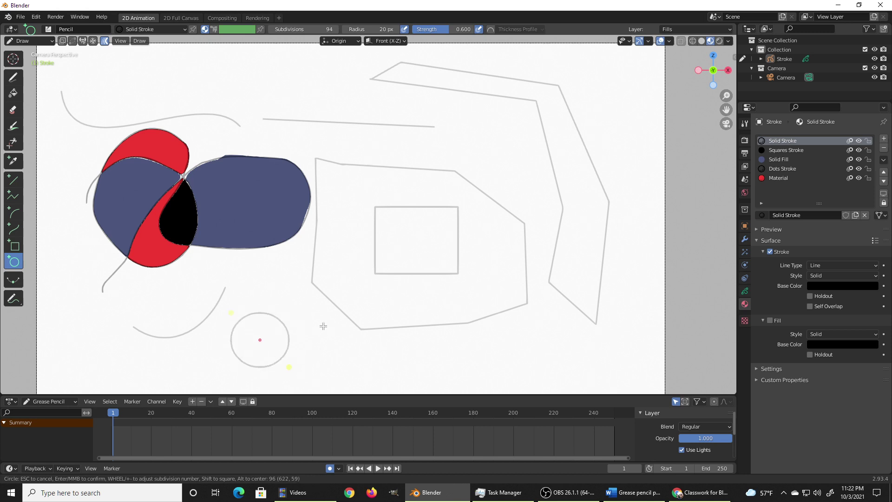
key("Return")
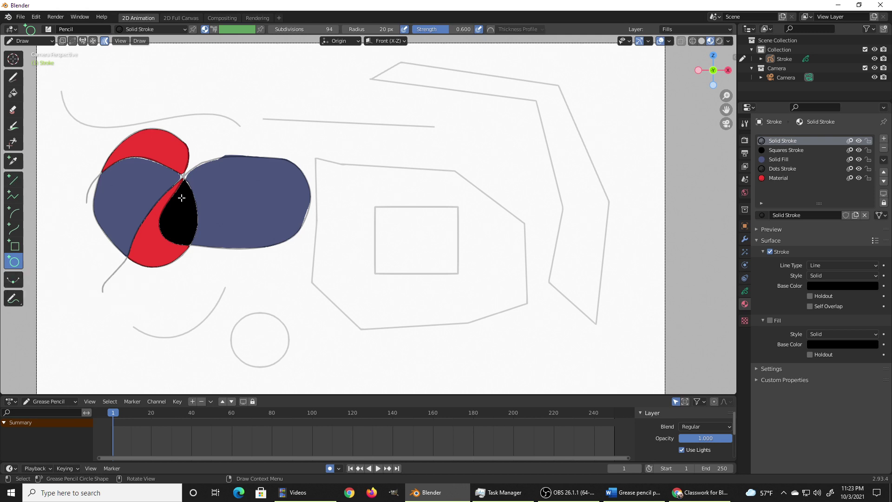
Distort the polygon and the rectangle inside it with the Grab brush in Sculpt Mode, and return to Draw Mode.
left_click(30, 42)
left_click(36, 72)
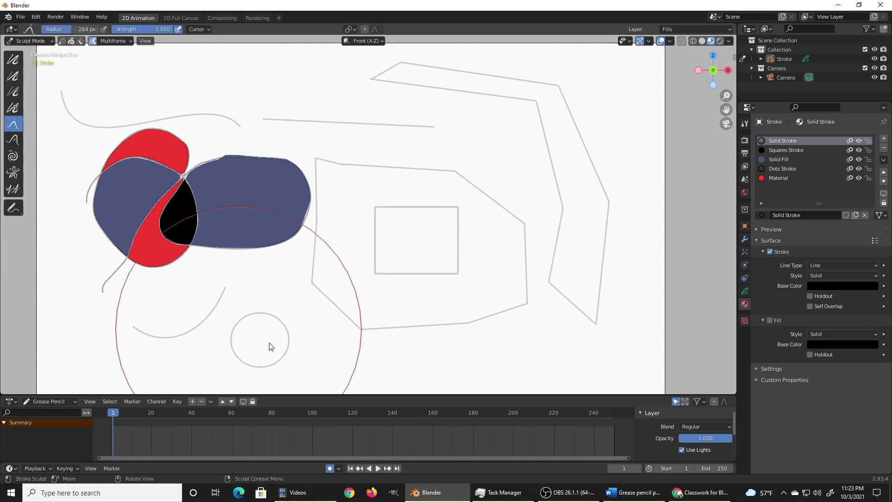
mouse_move(372, 307)
left_mouse_down()
mouse_move(342, 335)
mouse_move(360, 295)
mouse_move(399, 323)
mouse_move(402, 314)
mouse_move(375, 291)
mouse_move(348, 300)
mouse_move(316, 265)
mouse_move(53, 88)
left_mouse_up()
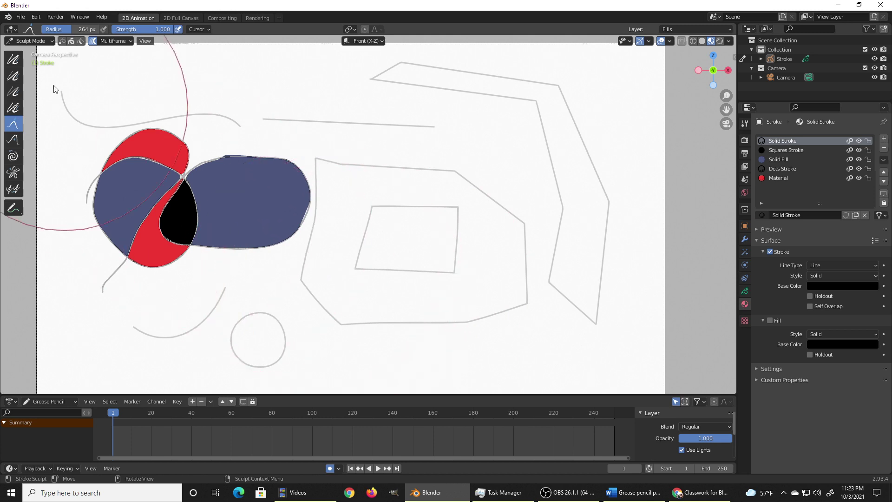
left_click(44, 42)
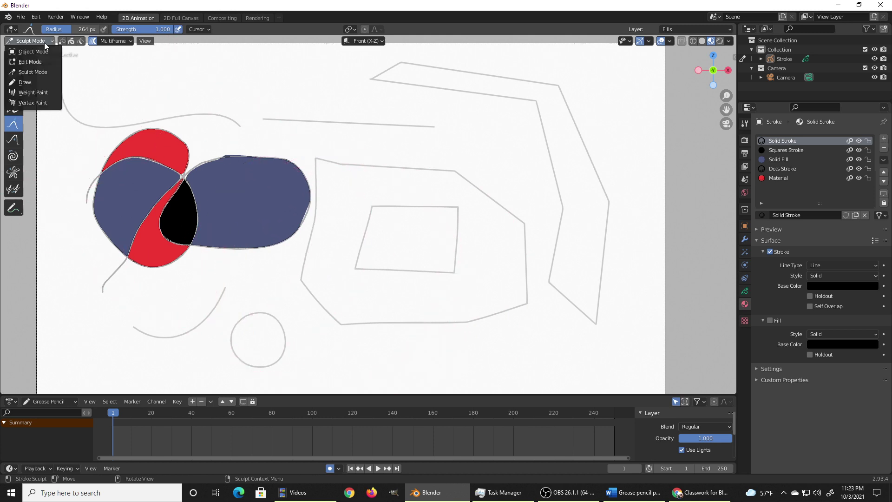
left_click(35, 82)
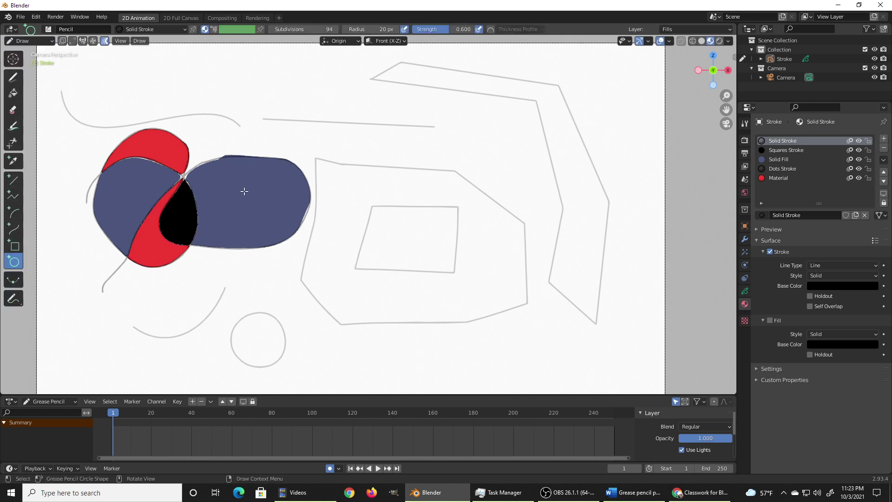
Check the Predefined Geometry item in the Word notes, return to Blender and start a new 2D Animation file without saving.
key("alt+Tab")
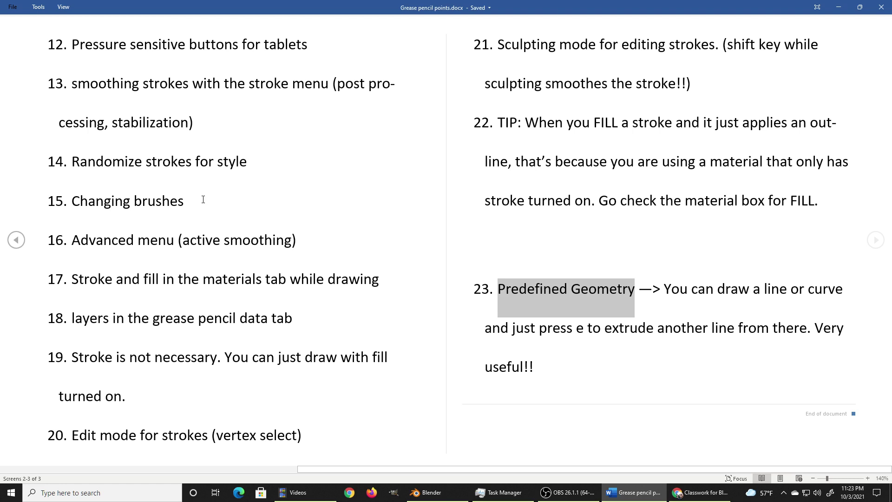
key("alt+Tab")
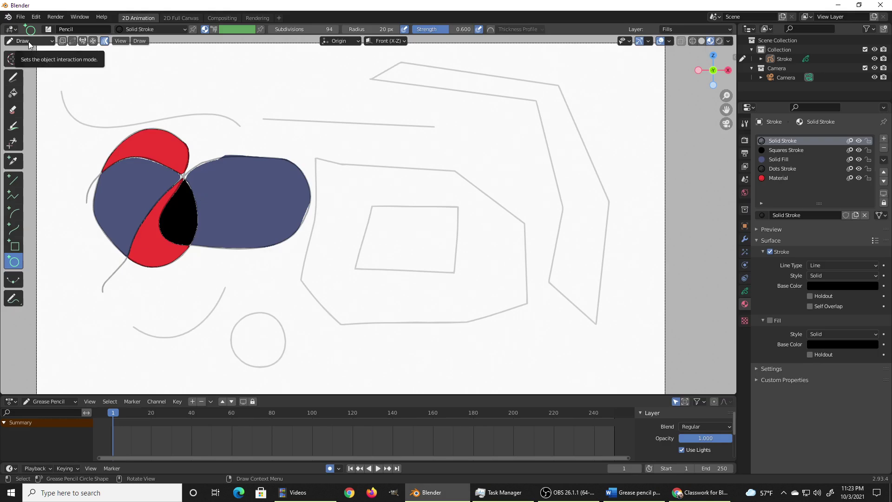
left_click(20, 17)
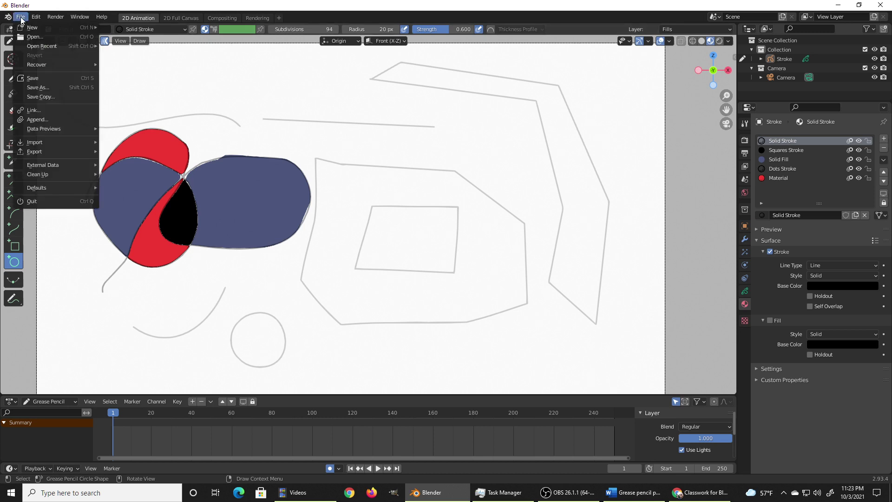
mouse_move(31, 29)
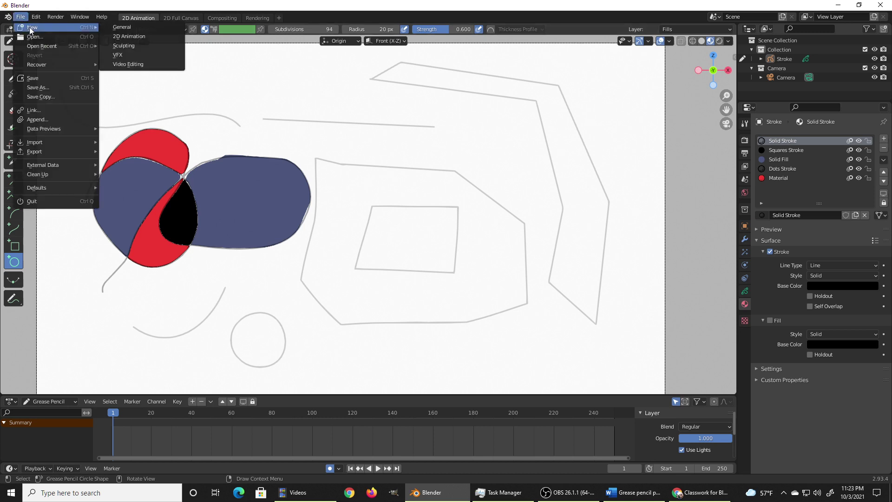
left_click(130, 36)
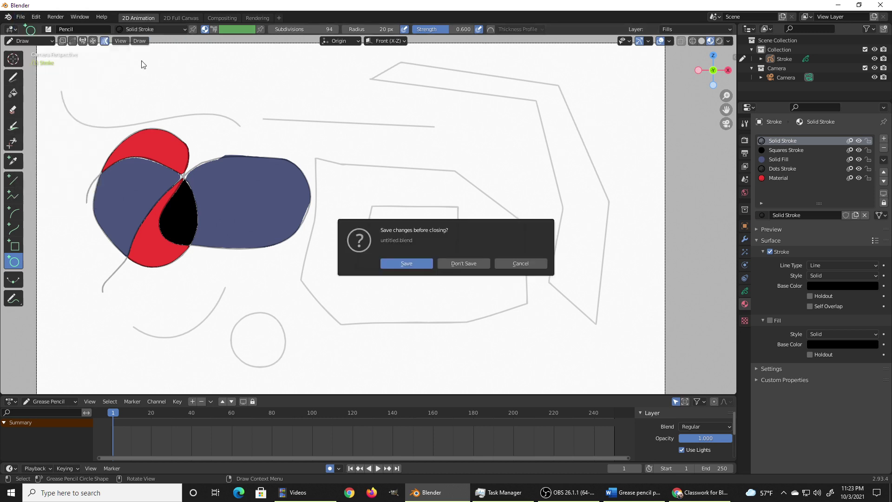
left_click(463, 263)
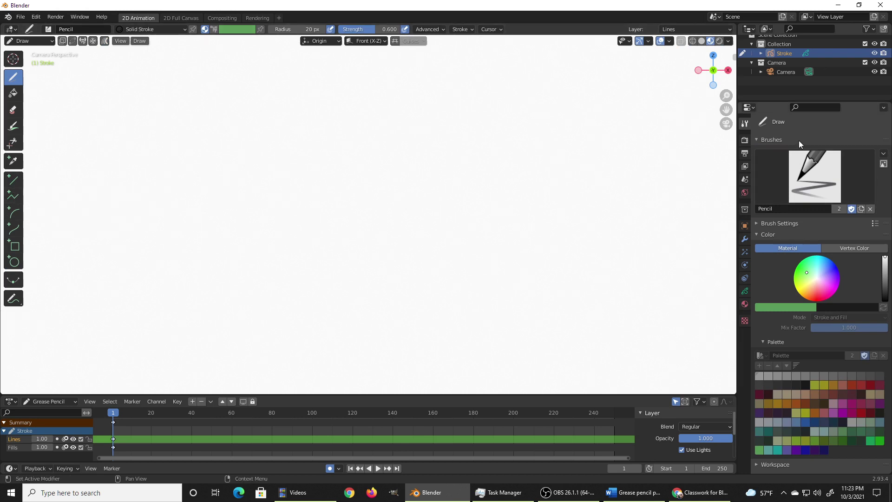
Add a new grease pencil layer above Lines and rename it Ground.
left_click(746, 292)
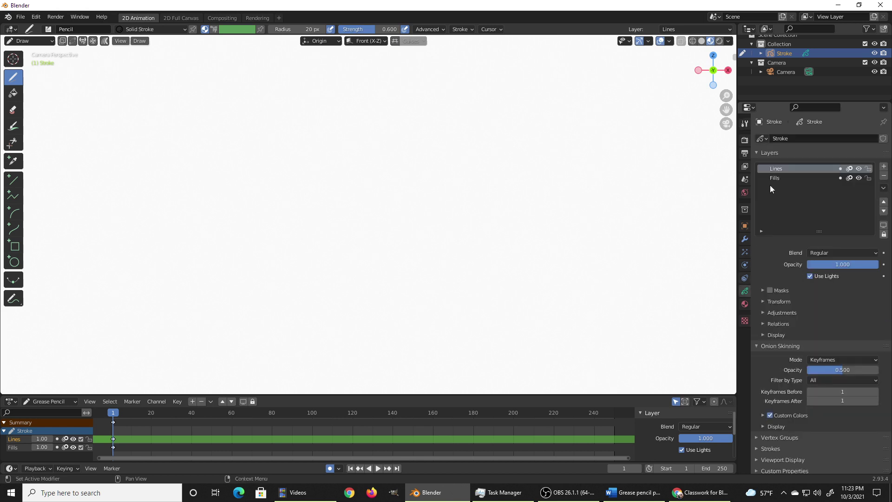
left_click(884, 168)
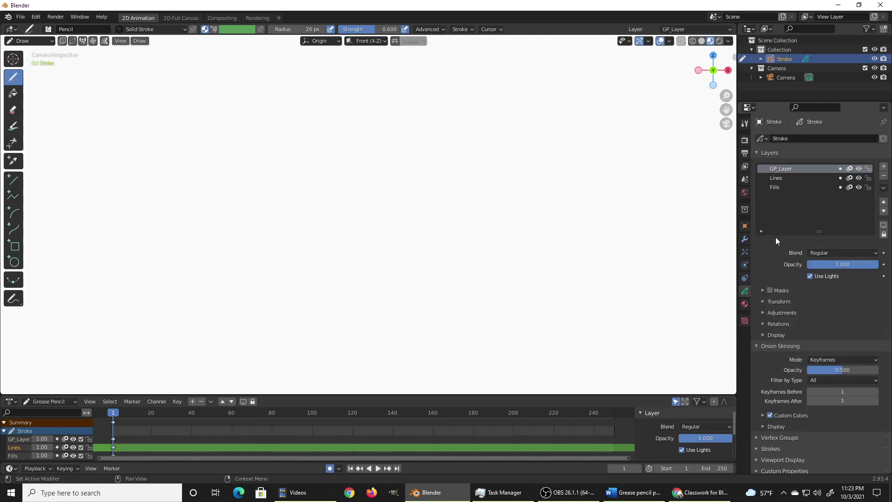
double_click(781, 169)
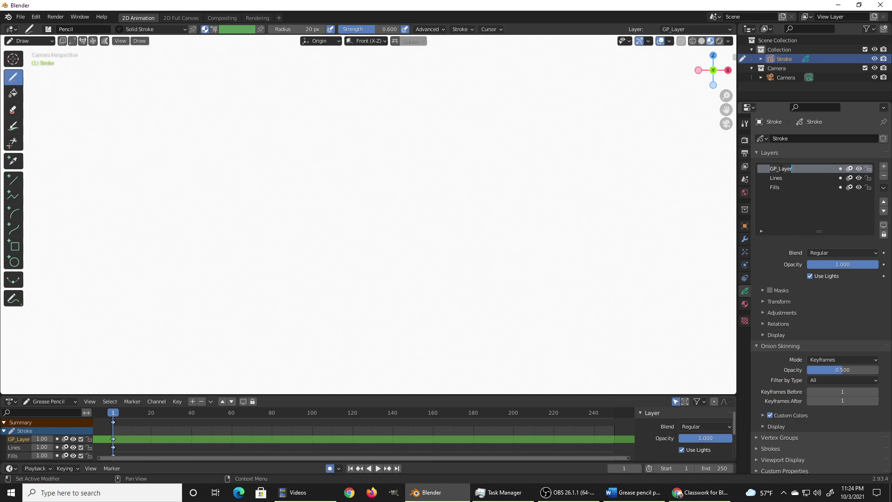
type("Ground")
key("Return")
Draw a long, nearly horizontal ground line across the lower canvas with the Curve tool, bending it into a gentle wave.
left_click(15, 228)
left_click_drag(22, 317, 652, 316)
left_click_drag(712, 312, 718, 313)
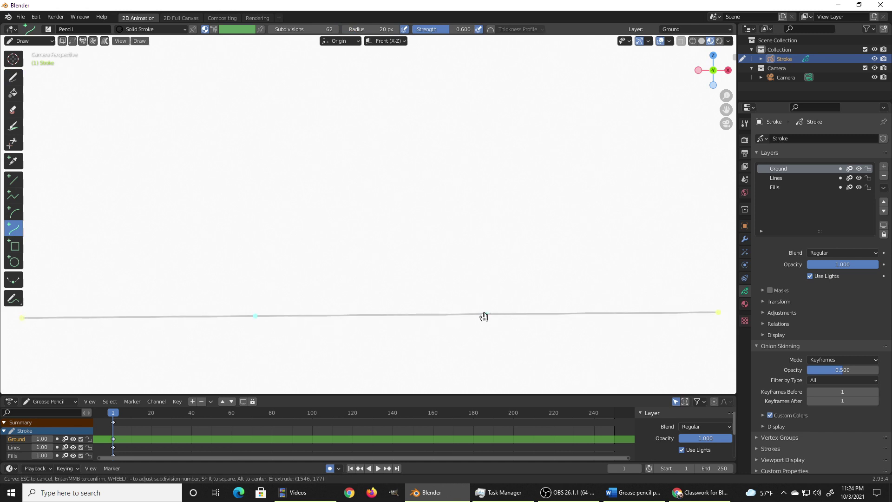
left_click_drag(485, 315, 485, 325)
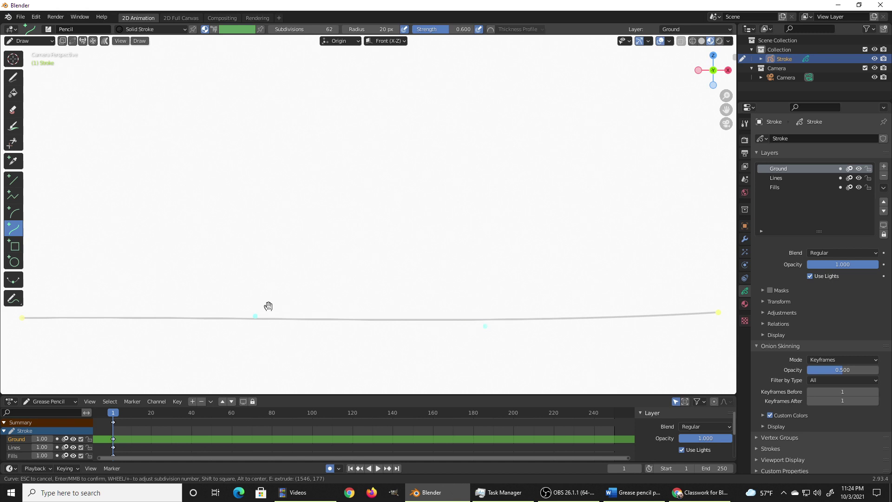
left_click_drag(253, 311, 253, 306)
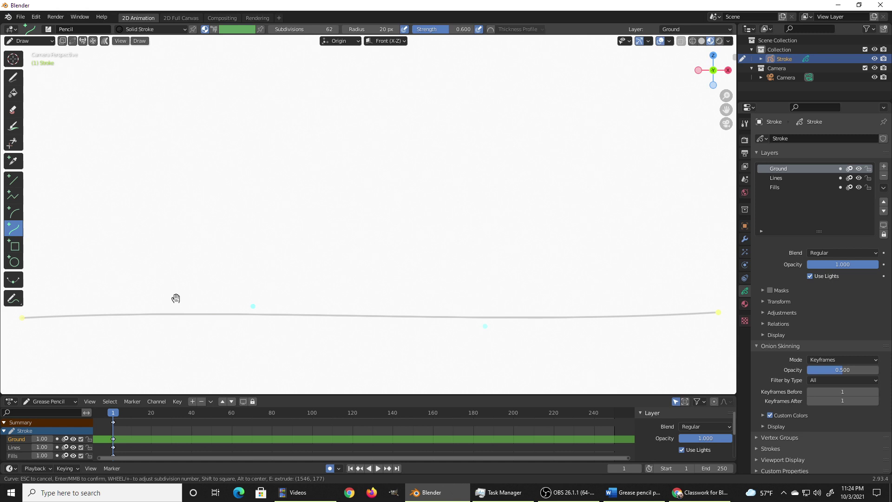
key("Return")
key("Home")
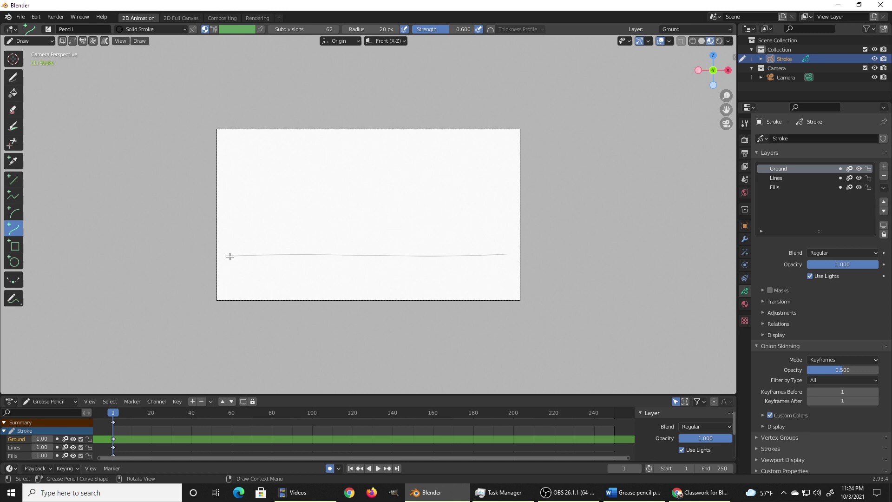
left_click(14, 246)
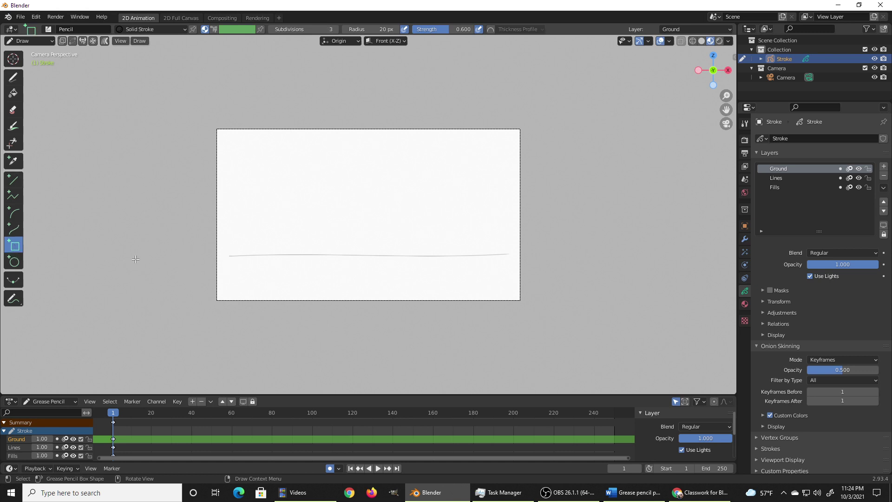
left_click(14, 229)
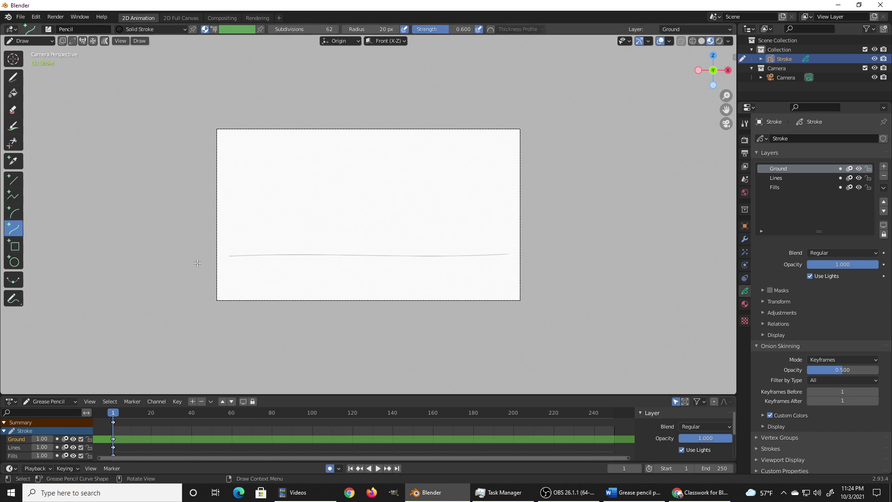
left_click(229, 256)
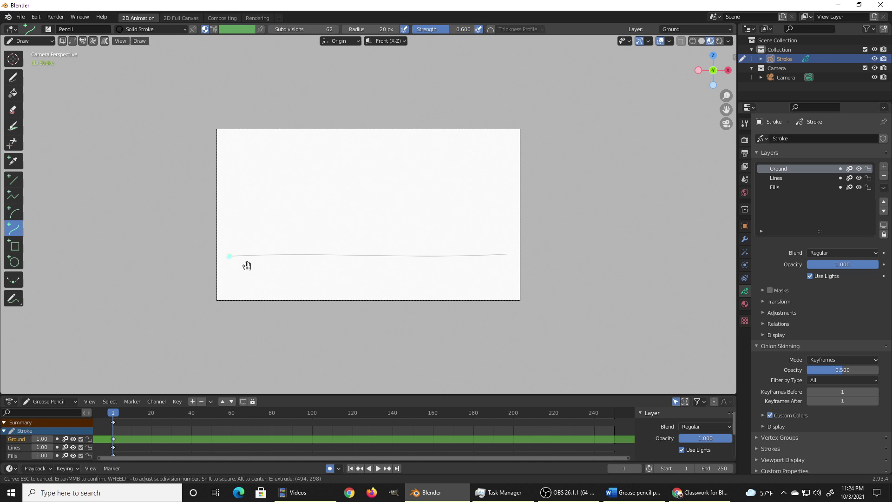
mouse_move(246, 265)
left_mouse_down()
mouse_move(229, 243)
mouse_move(251, 241)
mouse_move(213, 267)
mouse_move(251, 255)
mouse_move(203, 288)
mouse_move(189, 279)
mouse_move(211, 265)
mouse_move(226, 280)
left_mouse_up()
key("Return")
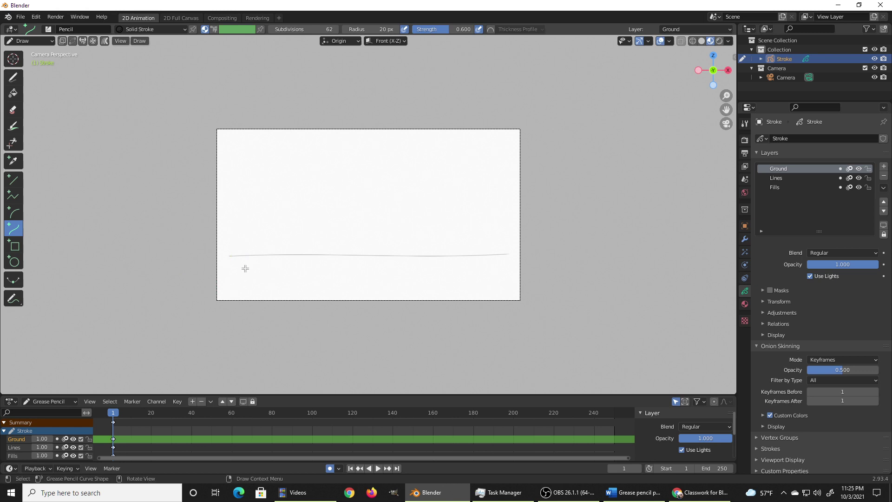
Draw connected Line tool segments from the ground line's left end down outside the canvas, then beneath its bottom edge to past the right side.
scroll(221, 282, "up", 3)
scroll(221, 282, "up", 1)
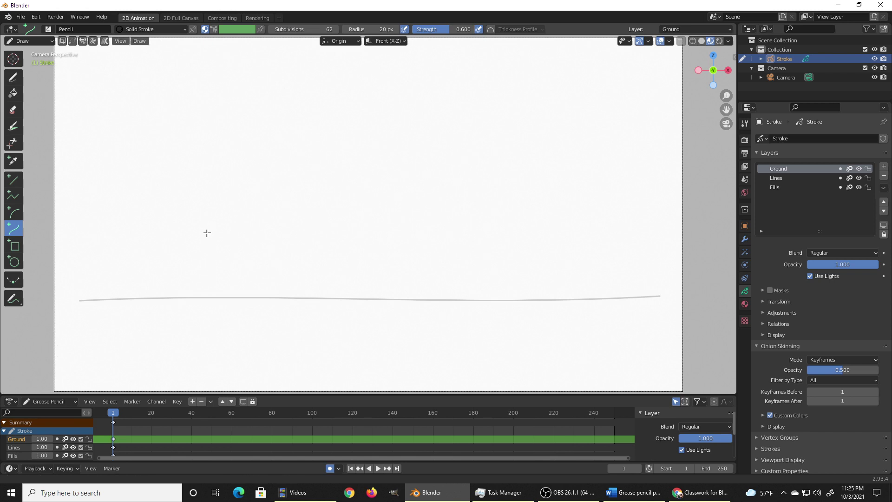
scroll(205, 221, "down", 2, "shift")
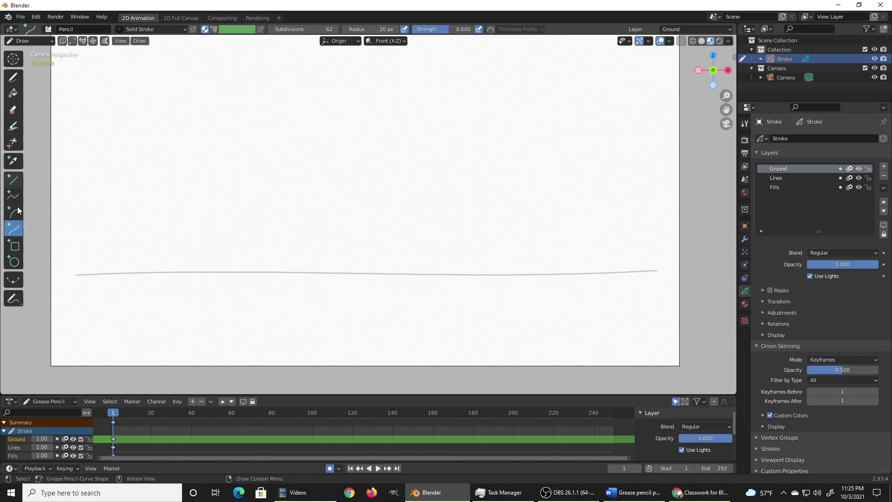
left_click(13, 179)
left_click_drag(77, 275, 33, 296)
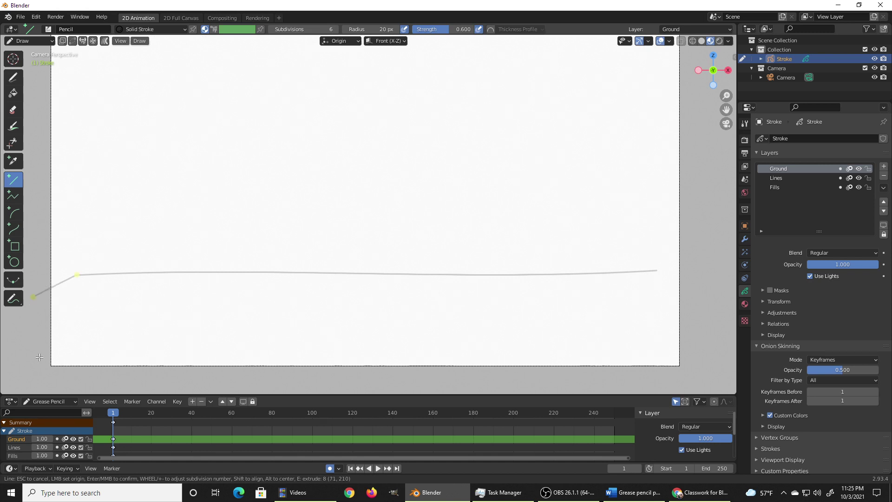
key("e")
left_click(52, 382)
left_click_drag(73, 384, 51, 385)
key("e")
left_click(690, 376)
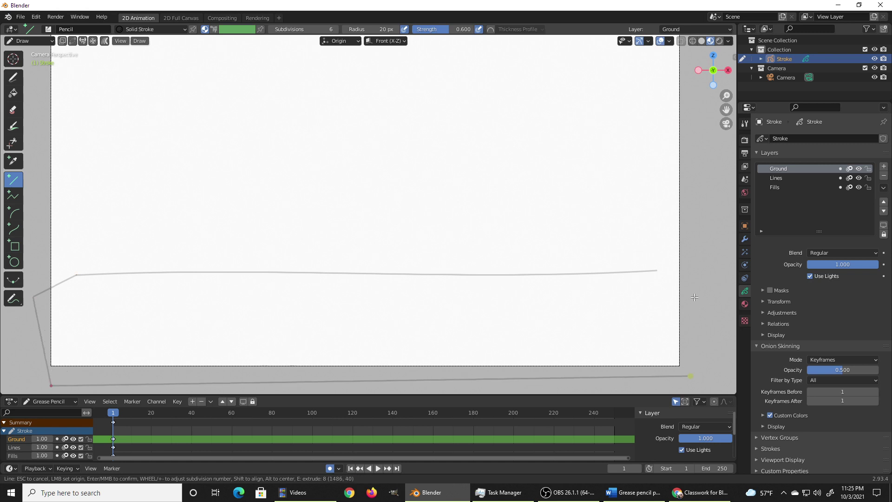
Extrude the line up outside the canvas's right edge and join it to the ground line's right end, finishing the closed outline.
key("e")
left_click(687, 277)
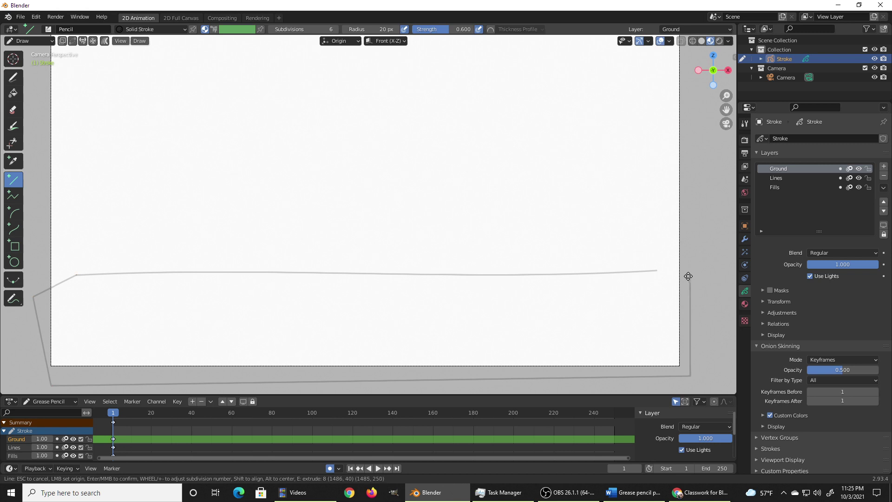
key("e")
left_click(656, 270)
left_click(651, 265)
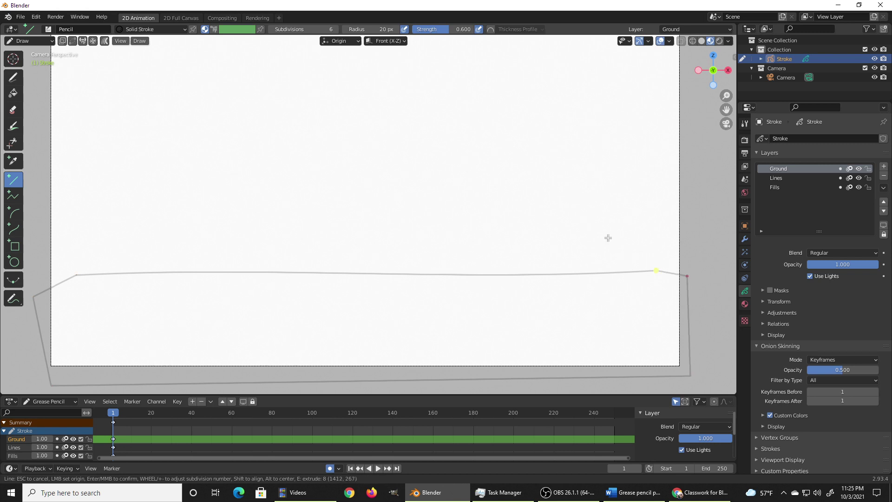
key("Return")
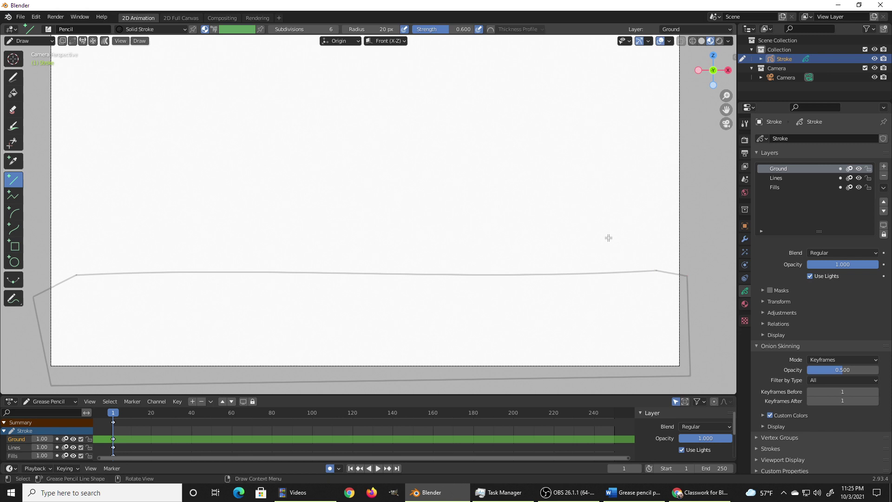
With the Ground layer active, select the Solid Fill material and set its fill color to dark brown and its stroke color to black.
left_click(772, 188)
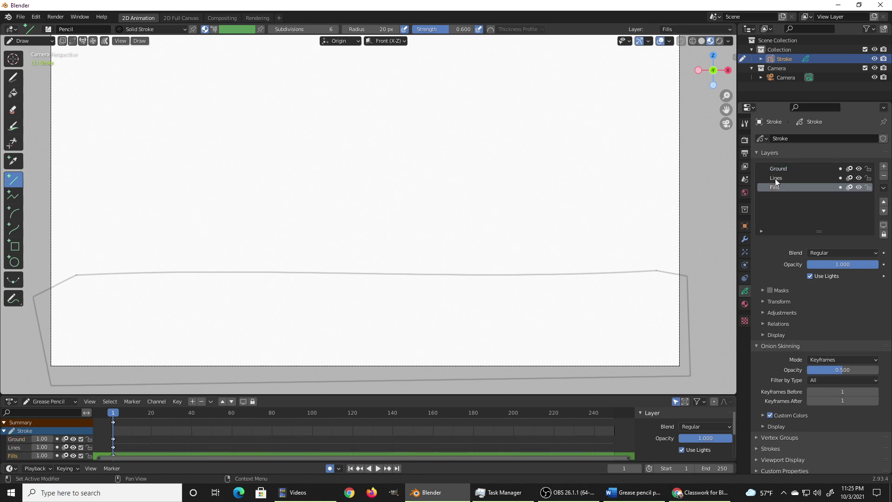
left_click(776, 168)
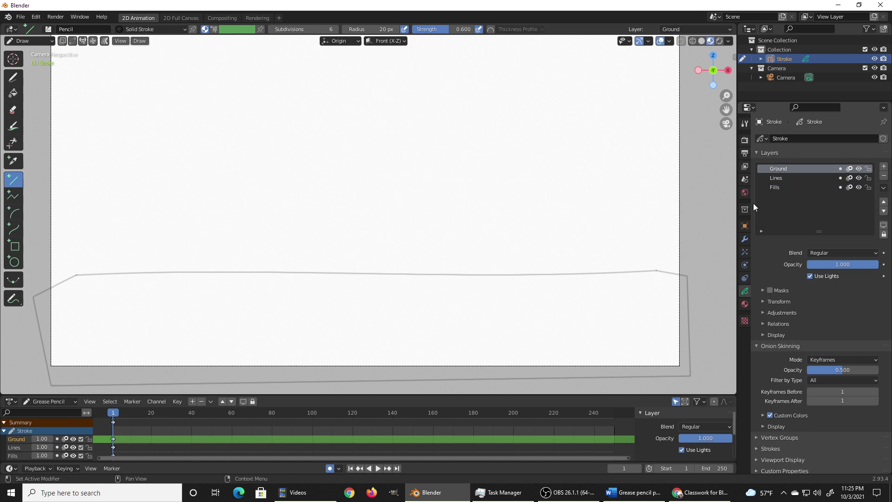
left_click(744, 304)
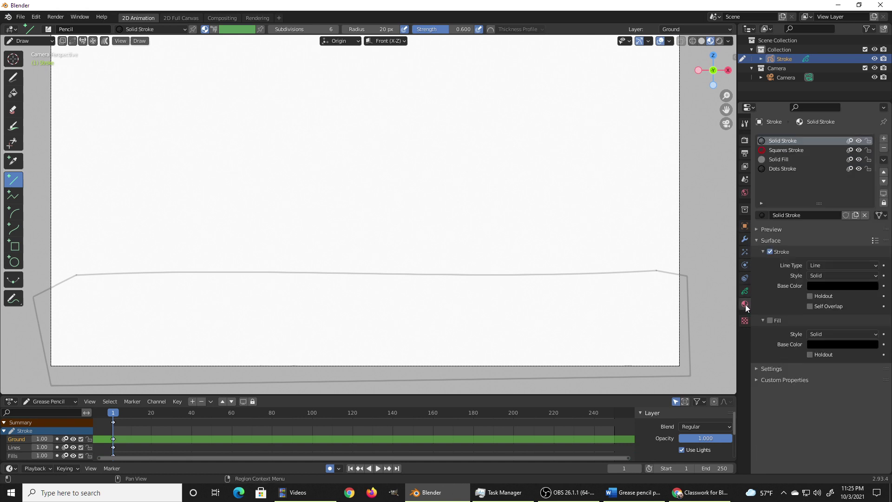
left_click(776, 160)
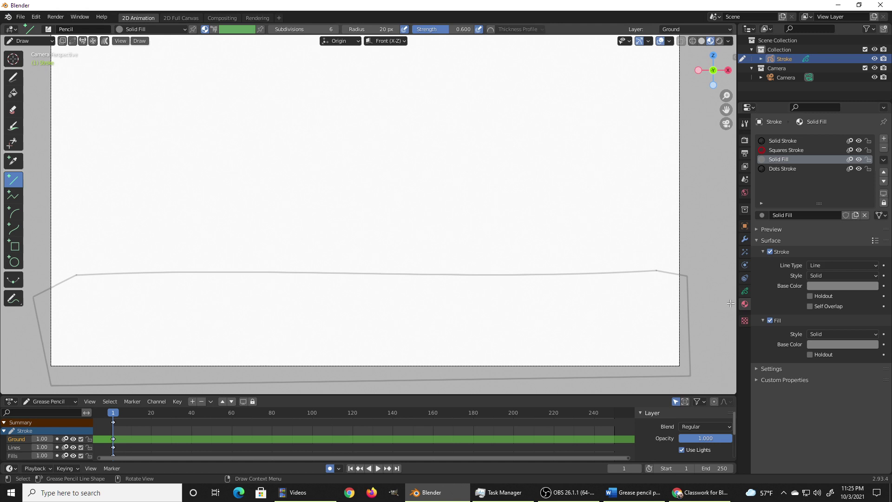
left_click(823, 344)
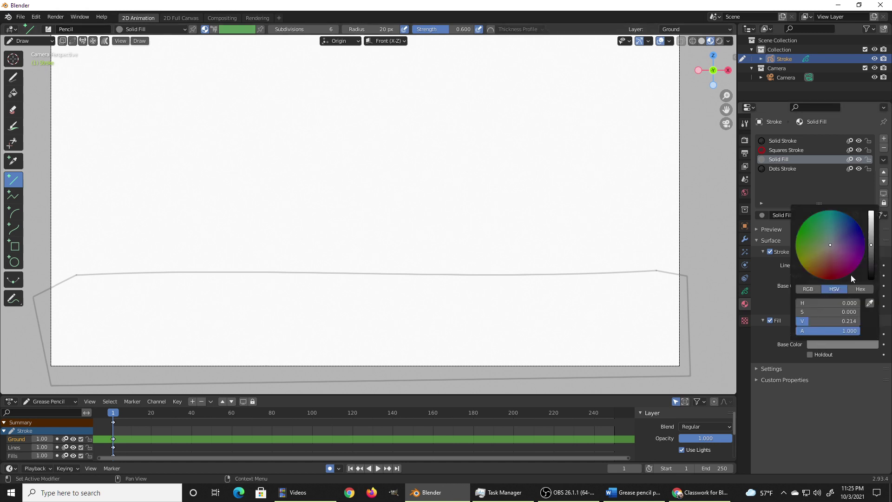
left_click(813, 261)
left_click_drag(876, 247, 872, 253)
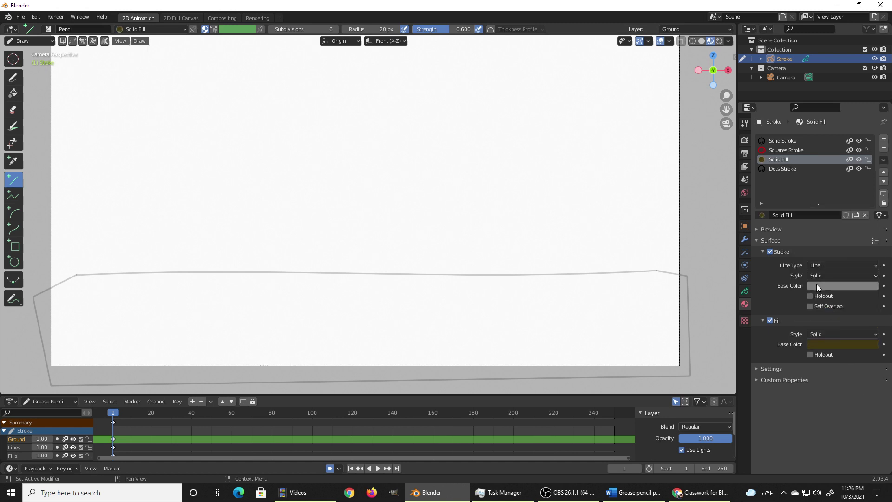
left_click(817, 285)
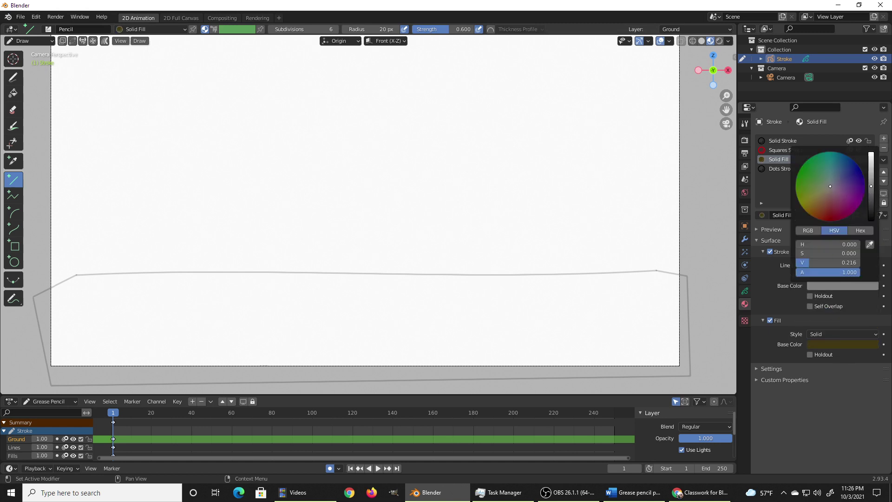
left_click_drag(871, 186, 871, 219)
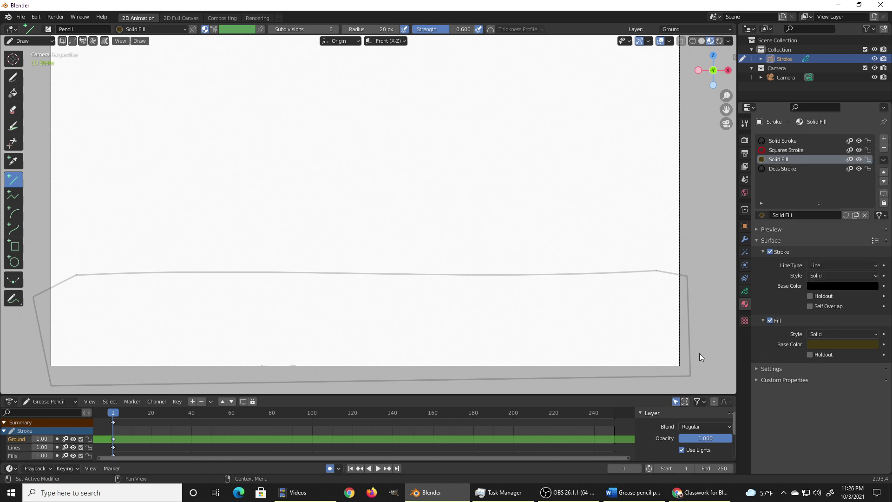
Fill the closed ground outline with Solid Fill using the Fill tool, and check it in front and camera views.
left_click(13, 95)
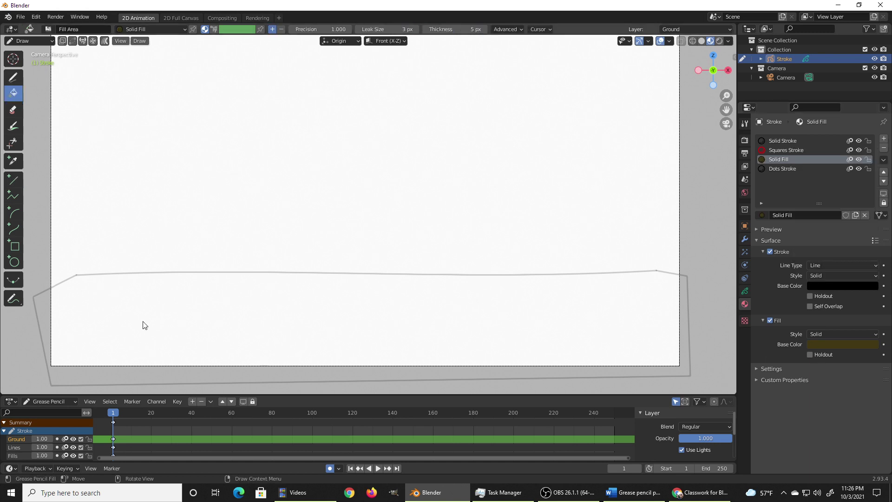
left_click(163, 322)
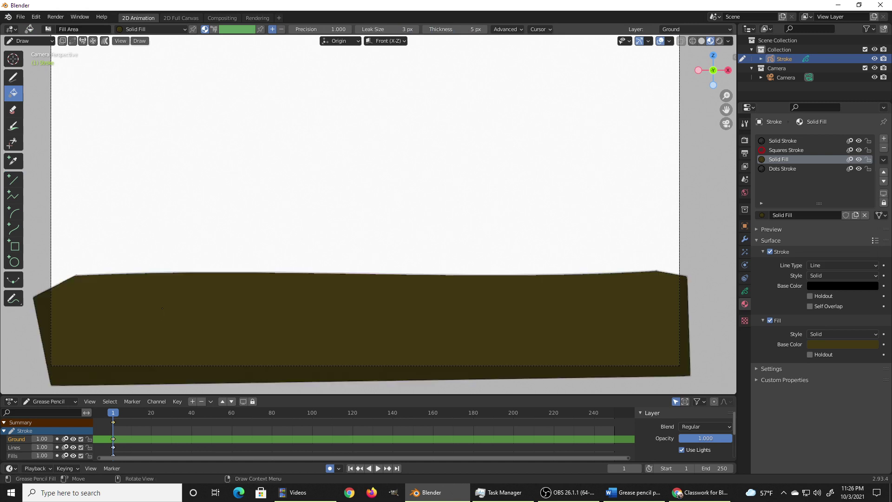
key("KP_1")
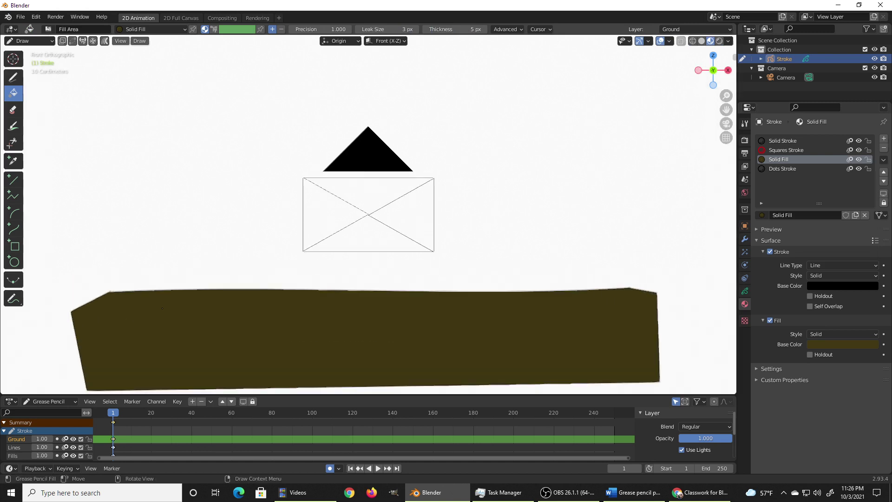
scroll(163, 307, "up", 2)
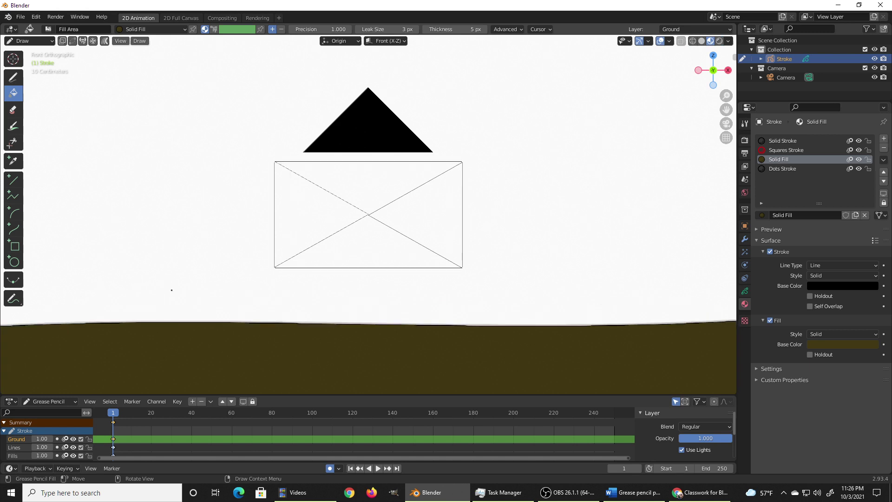
key("KP_0")
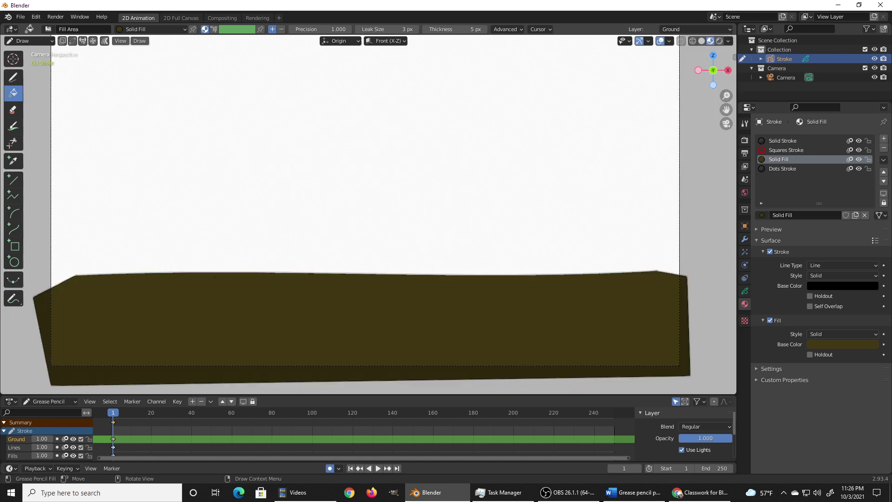
scroll(215, 276, "up", 3)
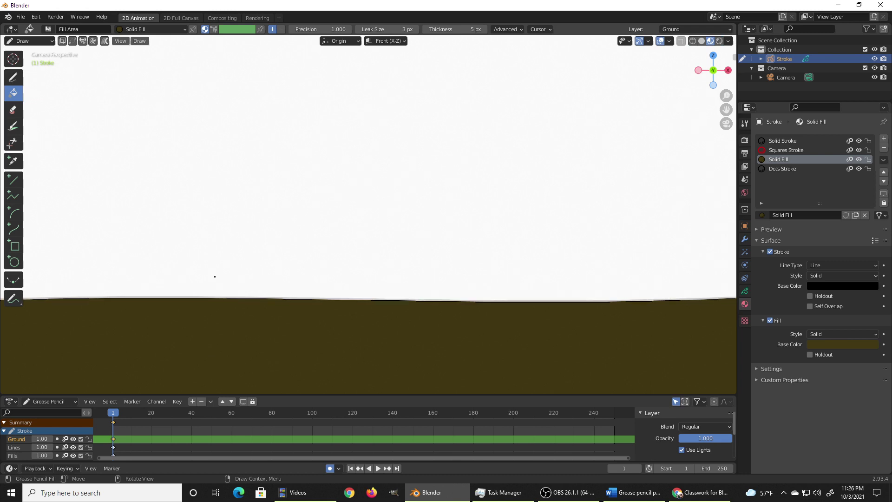
scroll(215, 277, "down", 1)
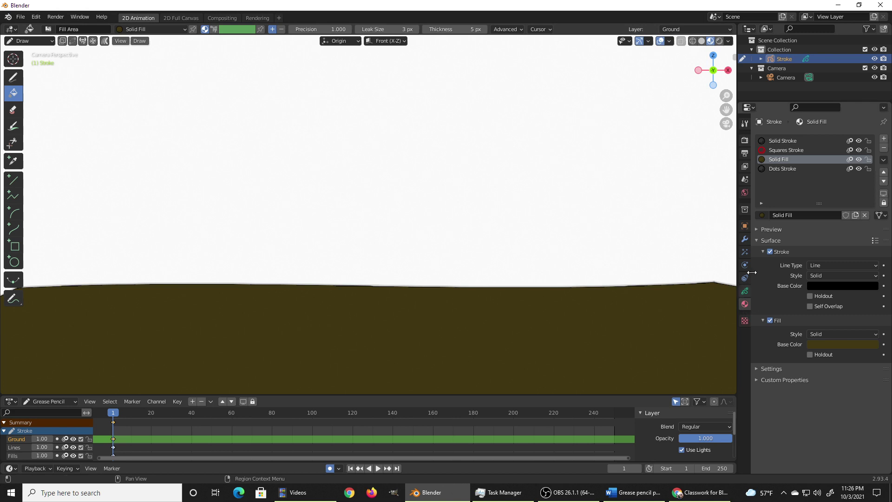
Lock the Ground layer against editing and switch to the Circle tool.
left_click(745, 292)
left_click(869, 169)
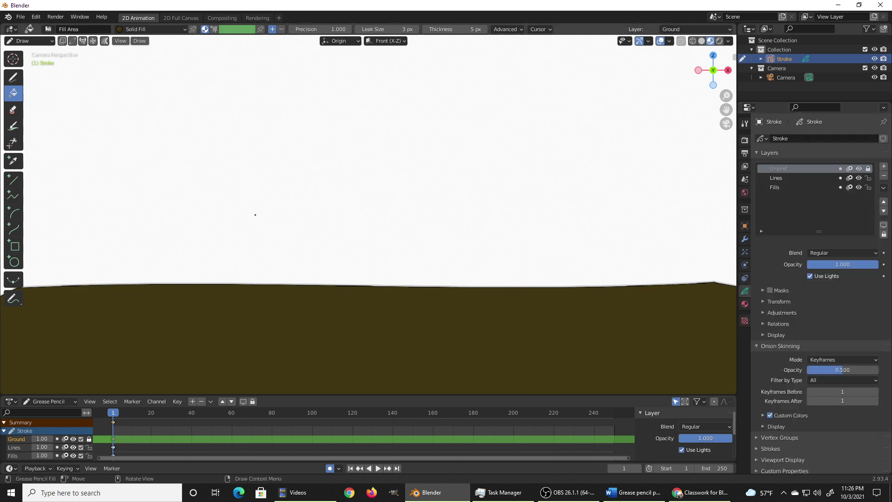
left_click(14, 261)
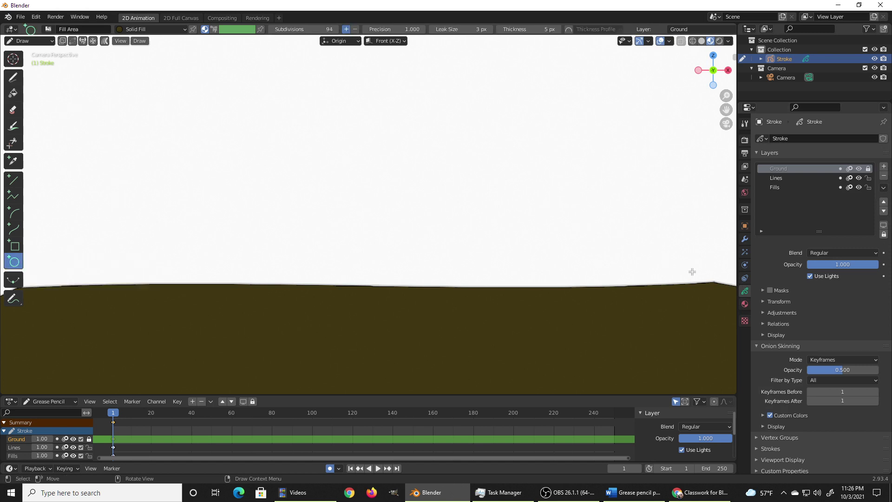
Enable Fill on the Solid Stroke material and set its fill base color to dark red.
left_click(745, 305)
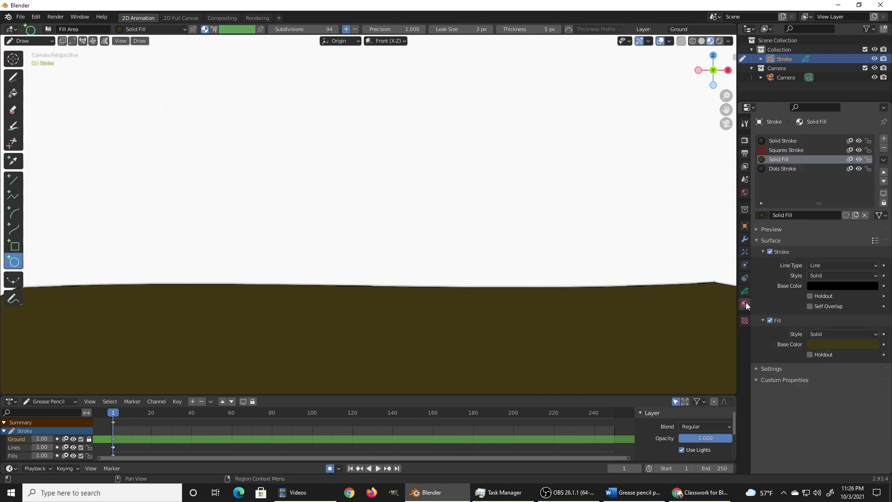
left_click(781, 140)
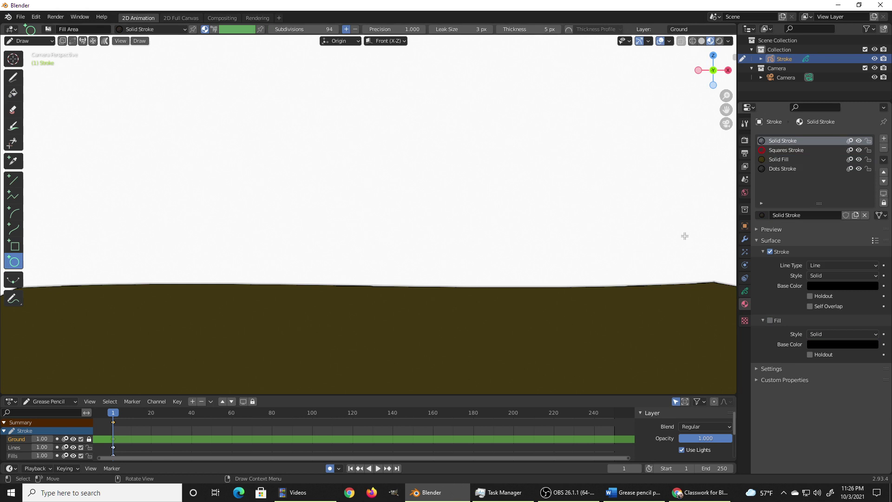
left_click(771, 321)
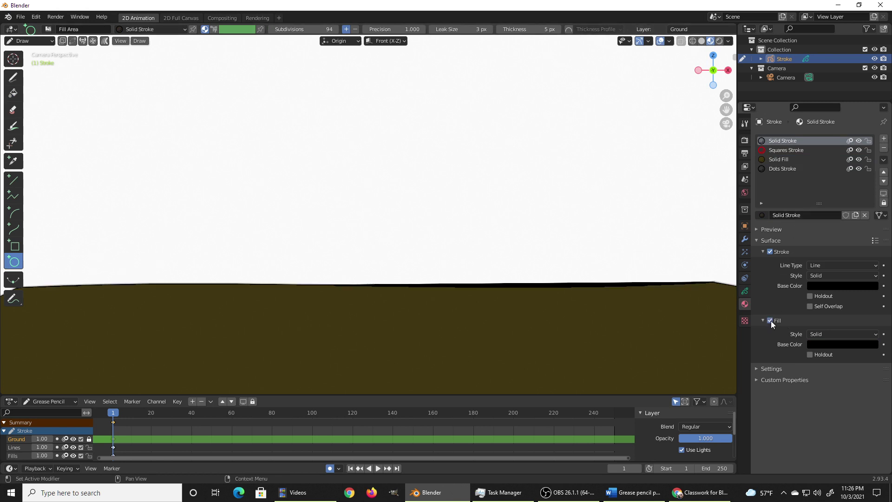
left_click(838, 345)
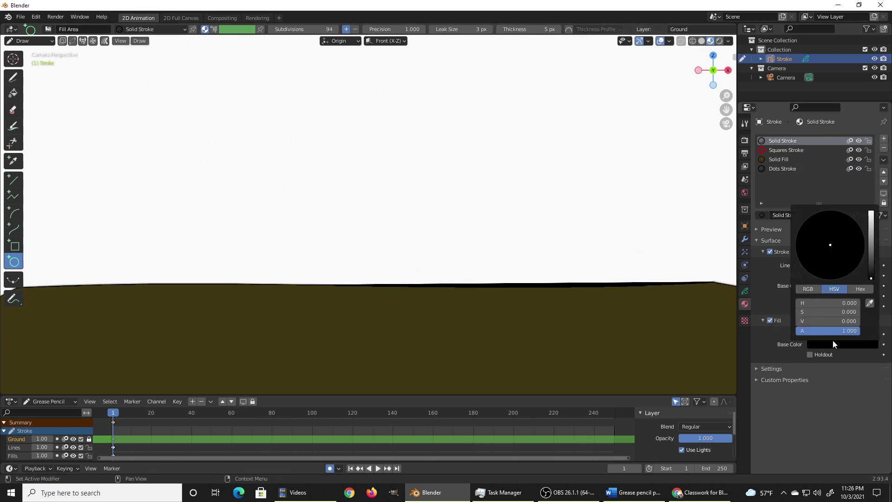
scroll(841, 261, "up", 5)
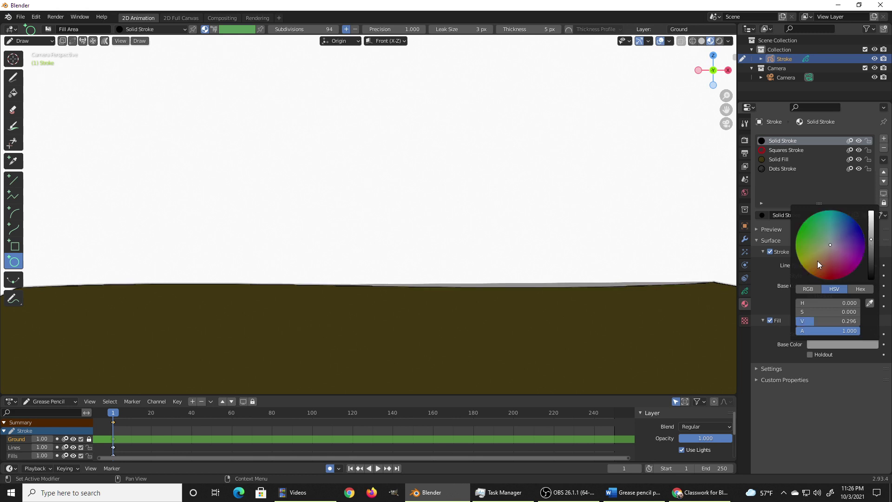
left_click(833, 275)
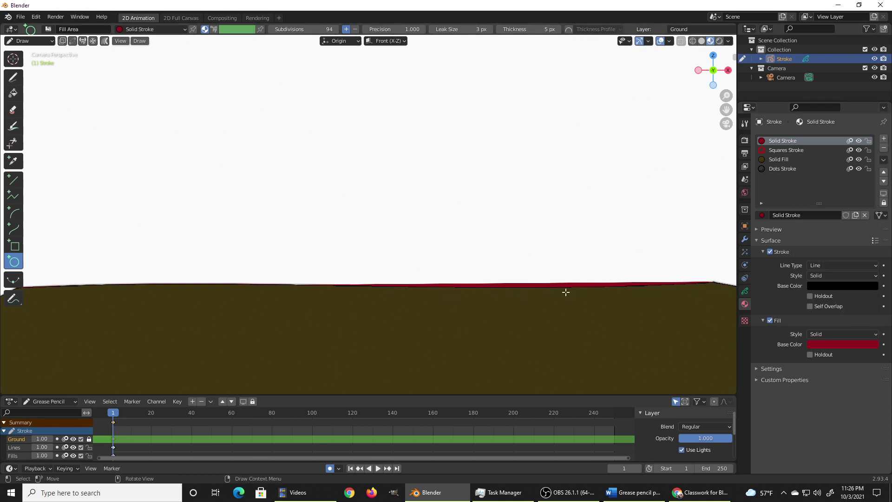
Disable Fill on the Solid Stroke material and add a new material in an additional slot of the Stroke object.
left_click(770, 320)
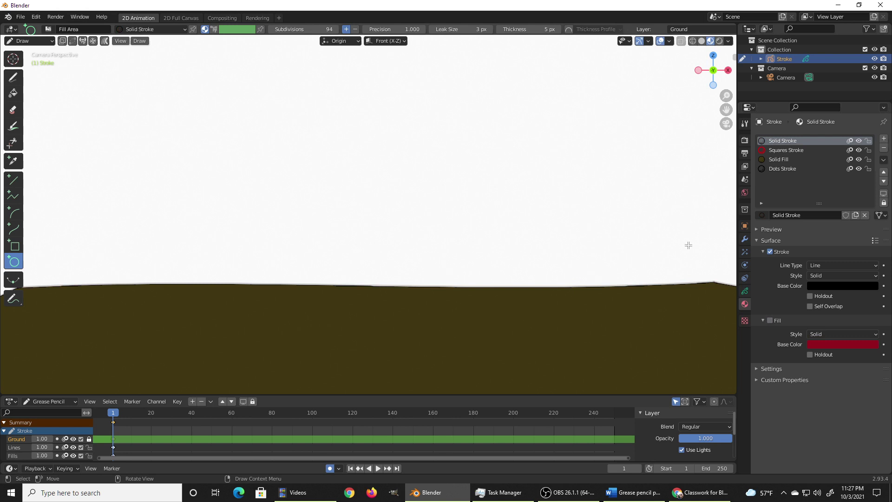
left_click(884, 139)
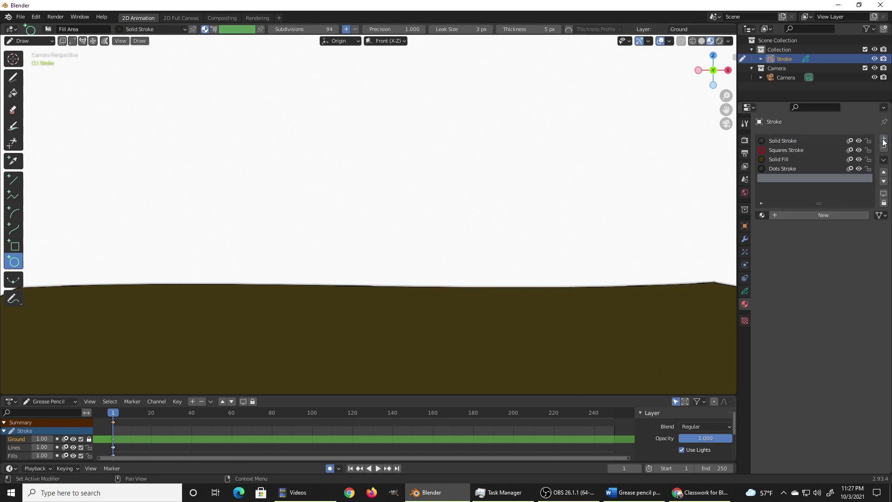
left_click(777, 217)
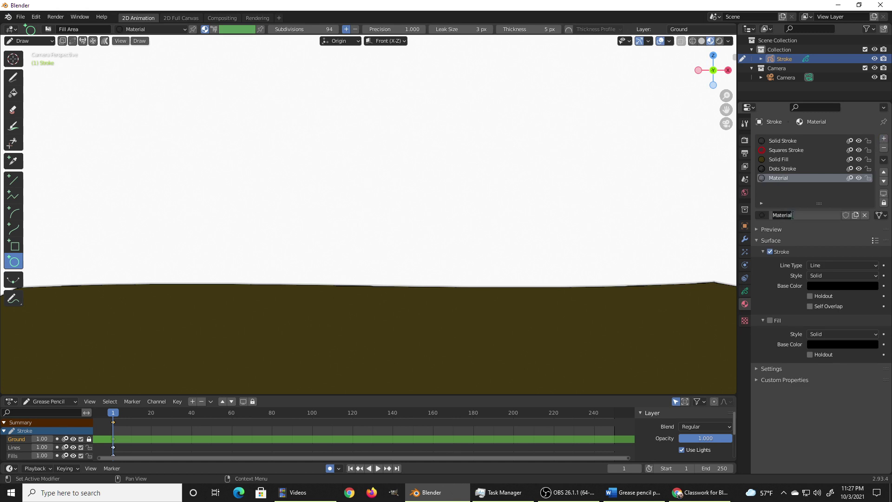
Rename the newly added material to ball.
type("ball")
key("Return")
left_click(791, 215)
type("balll")
key("Return")
left_click(796, 214)
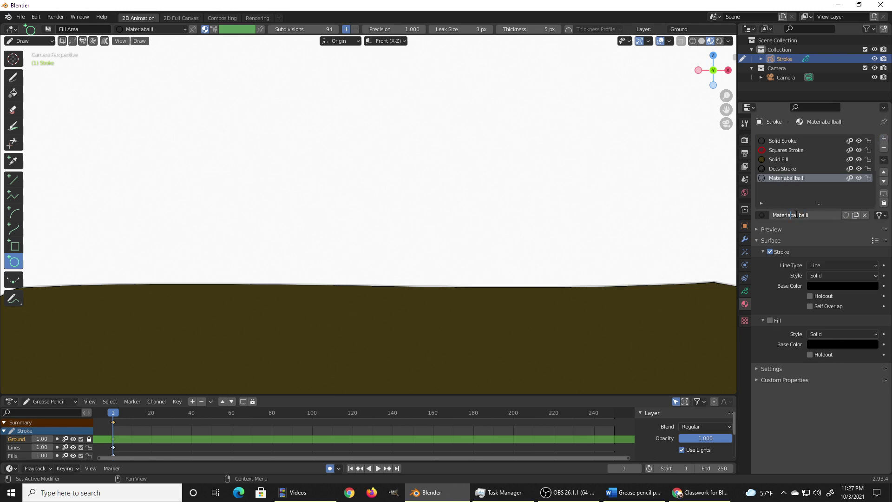
key("BackSpace")
key("BackSpace")
key("BackSpace")
key("BackSpace")
key("BackSpace")
key("BackSpace")
key("BackSpace")
key("BackSpace")
key("BackSpace")
type("ball")
key("Return")
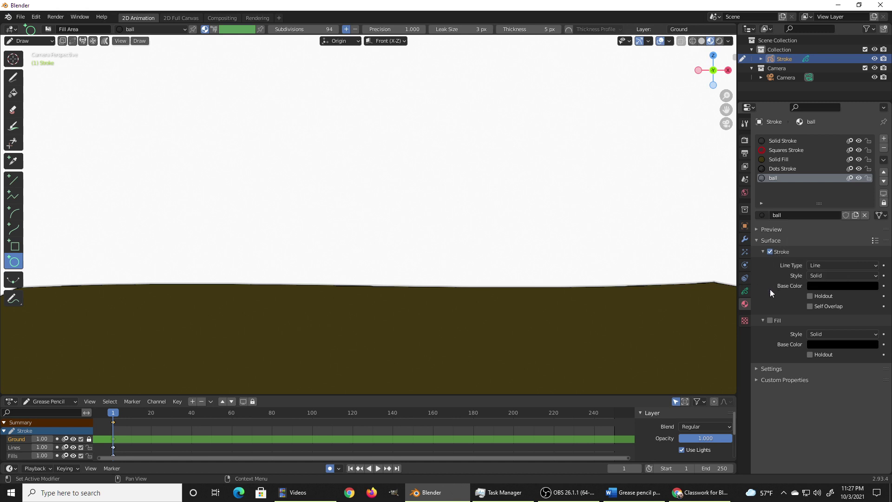
Enable Fill on the ball material and set its fill base color to dark red.
left_click(827, 344)
left_click(872, 237)
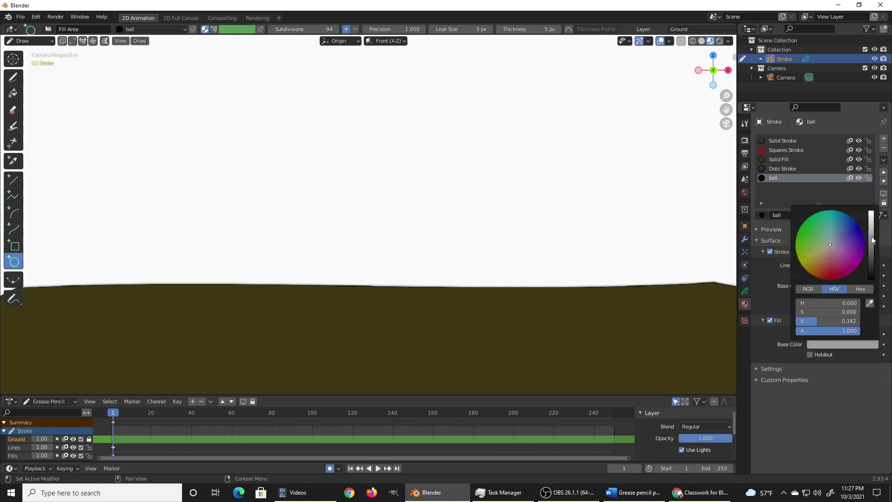
left_click(830, 278)
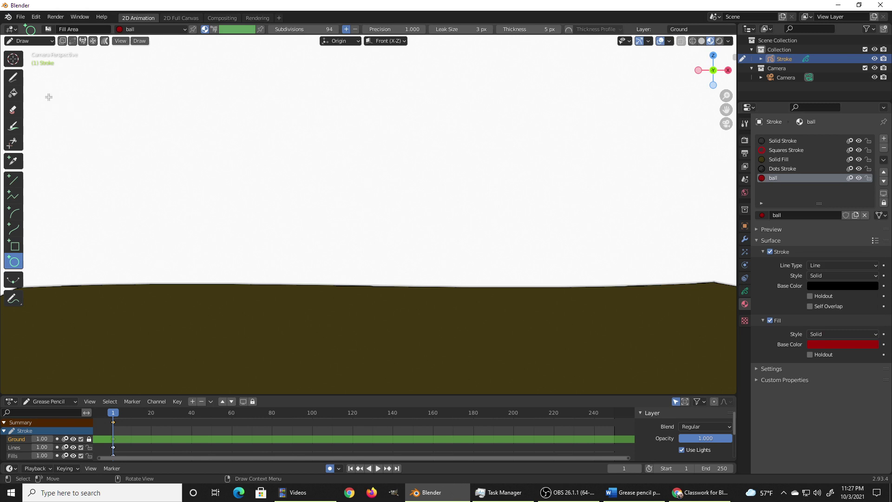
key("ctrl+z")
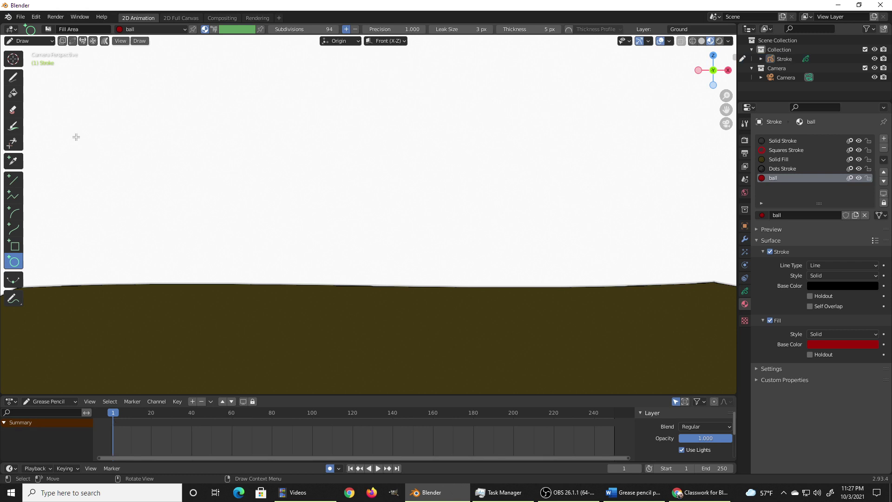
Make the Lines layer active and try a ball-material circle in the sky above the left end of the ground.
left_click(745, 291)
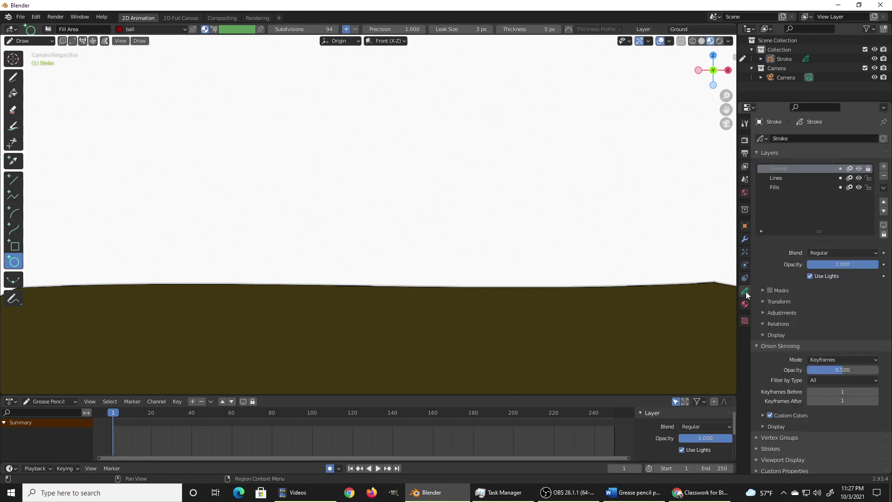
left_click(781, 177)
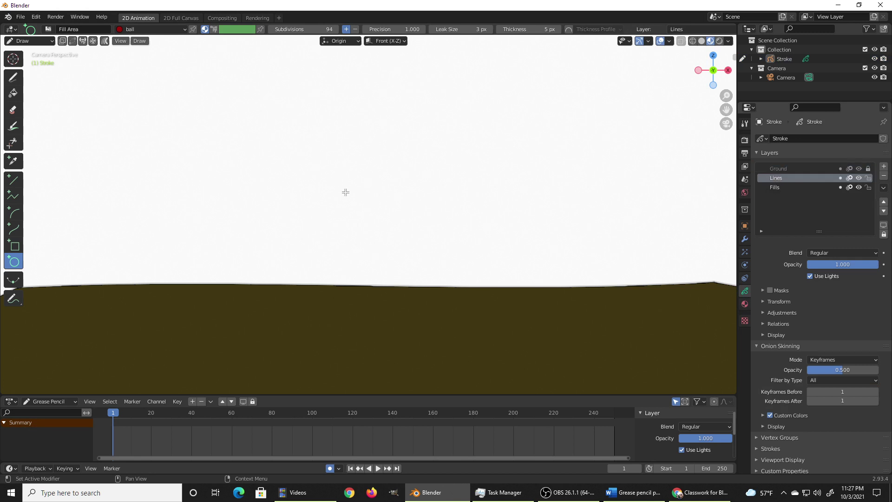
left_click_drag(50, 97, 96, 143)
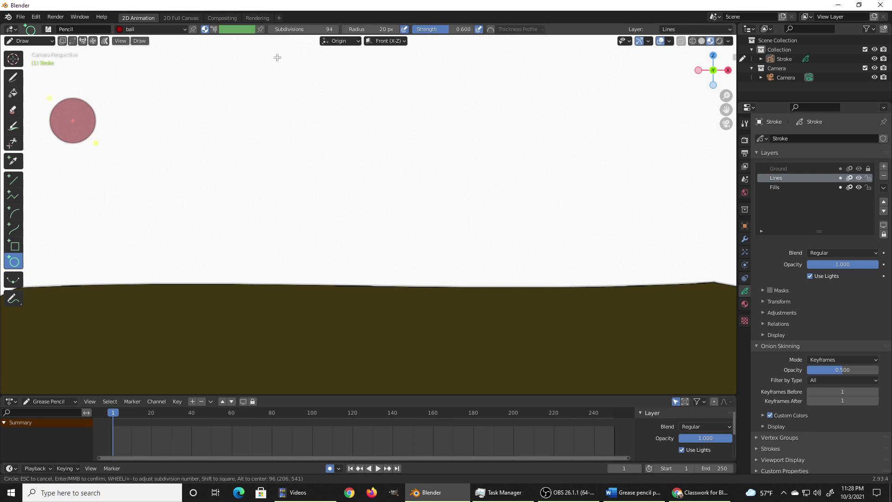
key("Escape")
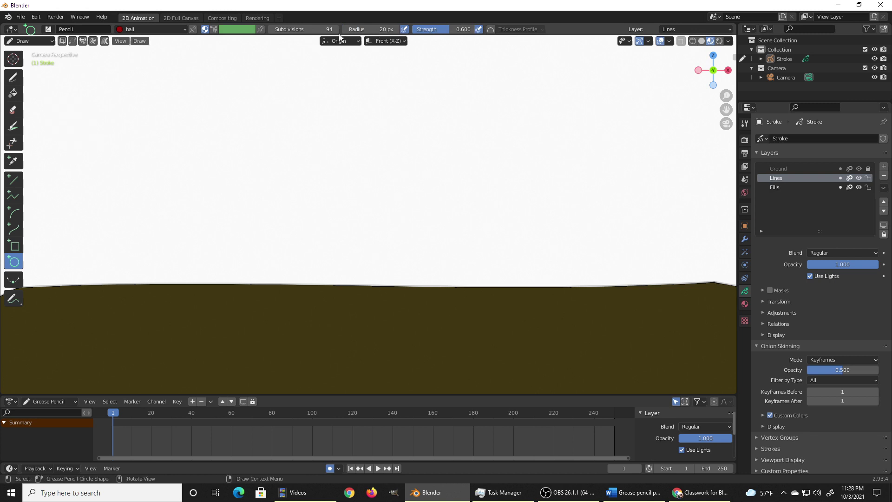
Set the Pencil strength to 1.000 and draw a round red ball on frame 1, high above the ground's left end.
left_click_drag(446, 30, 474, 29)
left_click_drag(52, 90, 98, 132)
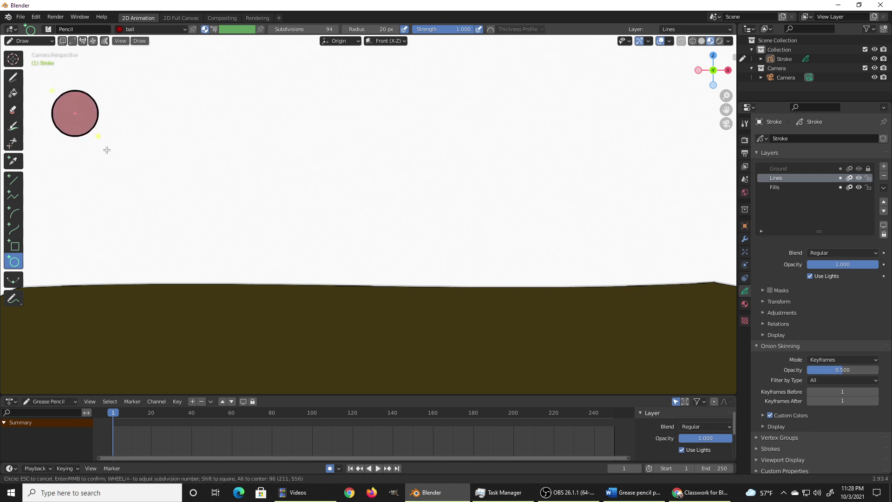
key("Return")
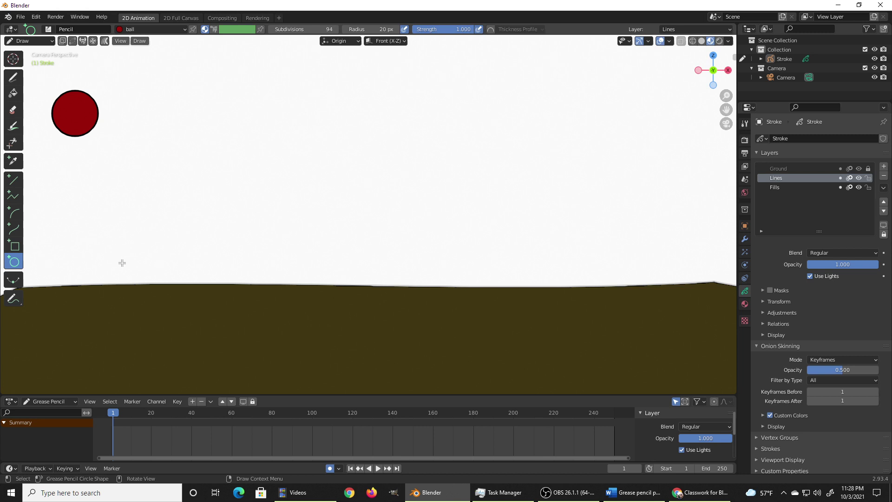
Advance the timeline from frame 1 to frame 2.
key("Right")
key("Left")
key("Right")
left_click_drag(81, 142, 123, 205)
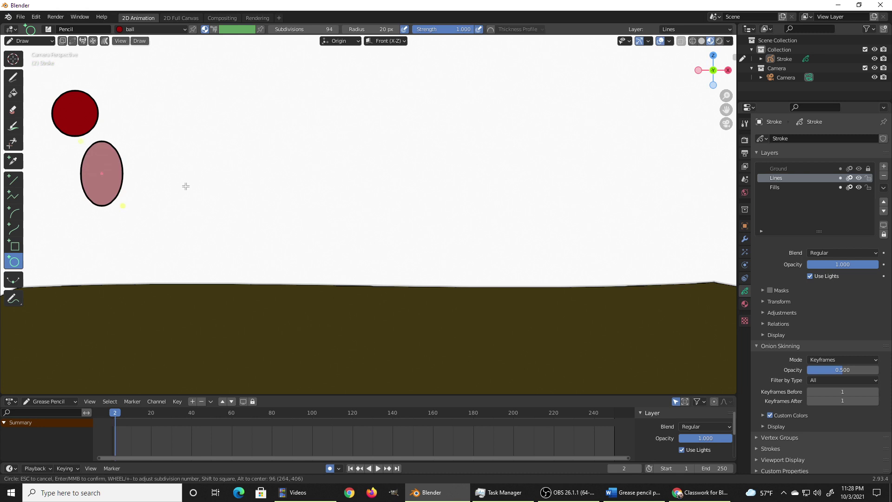
key("Return")
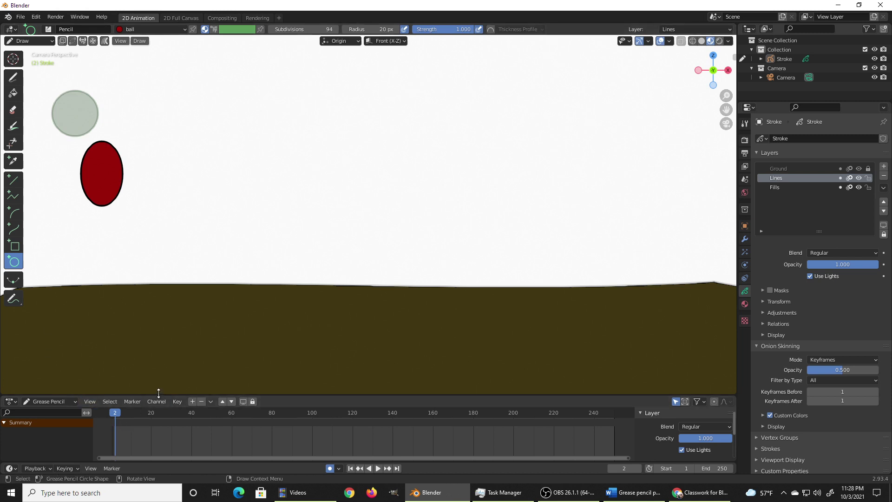
left_click_drag(159, 393, 157, 316)
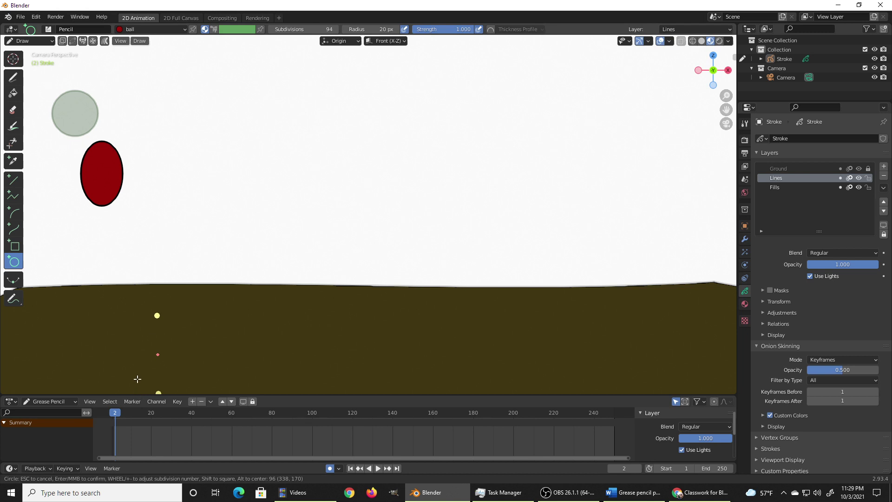
key("Escape")
mouse_move(139, 394)
left_mouse_down()
mouse_move(139, 285)
mouse_move(135, 404)
left_mouse_up()
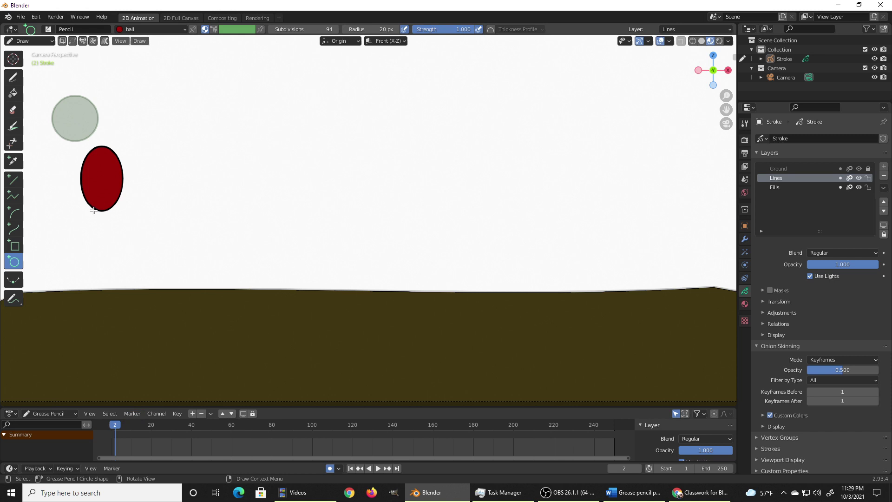
key("ctrl+z")
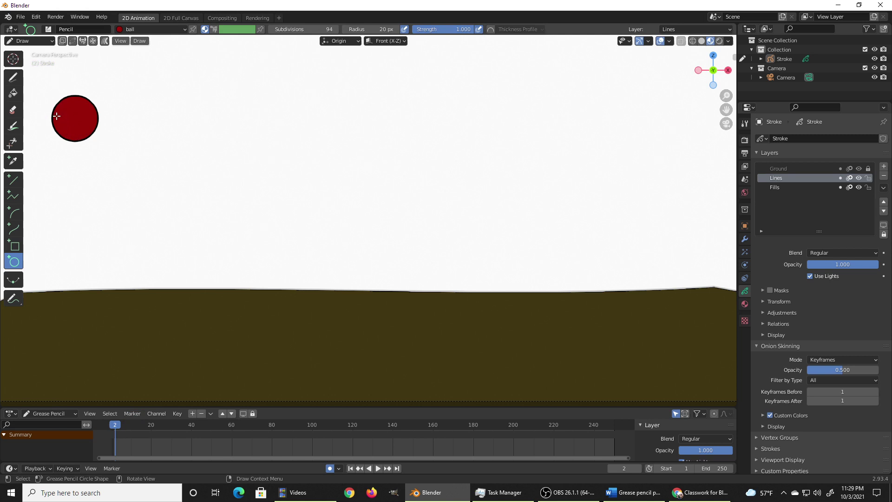
Draw slightly stretched balls on frames 2 and 3, each lower than and overlapping the previous frame's ball.
left_click_drag(57, 114, 99, 169)
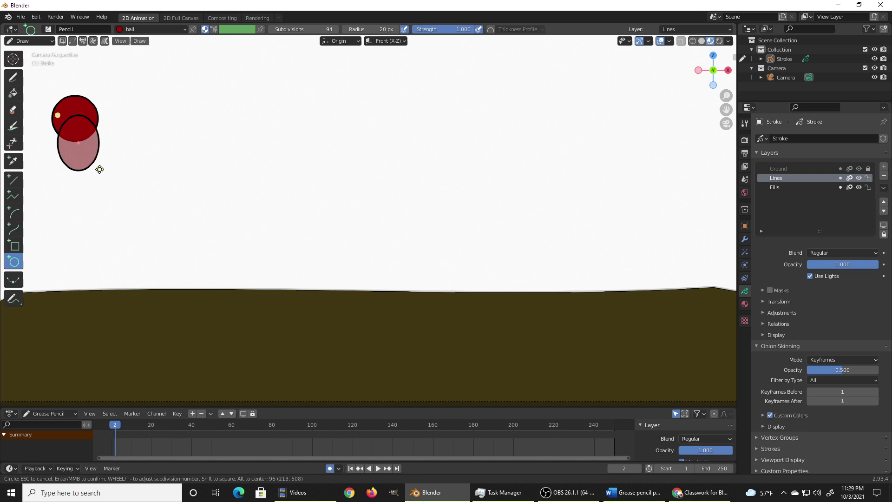
key("Return")
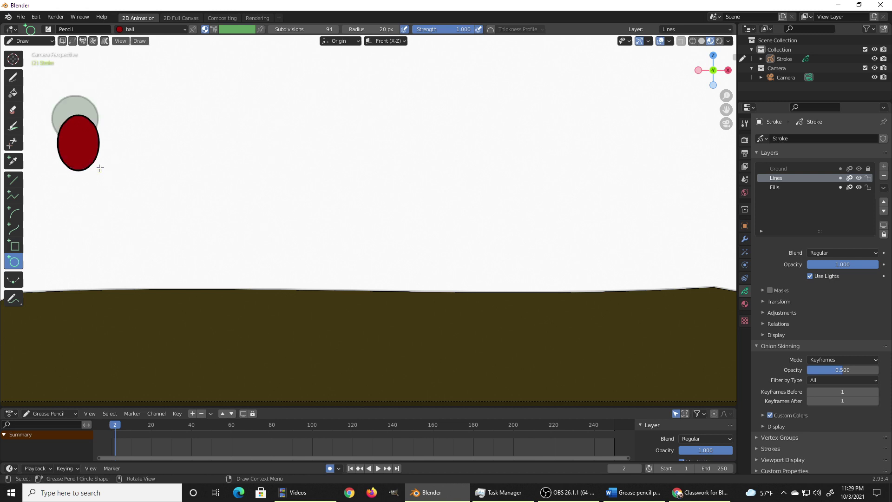
key("Right")
left_click_drag(65, 141, 99, 200)
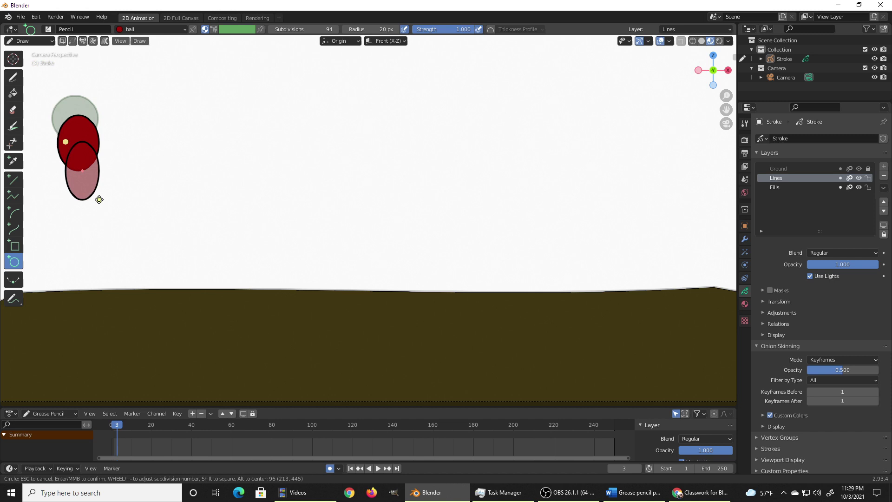
key("Return")
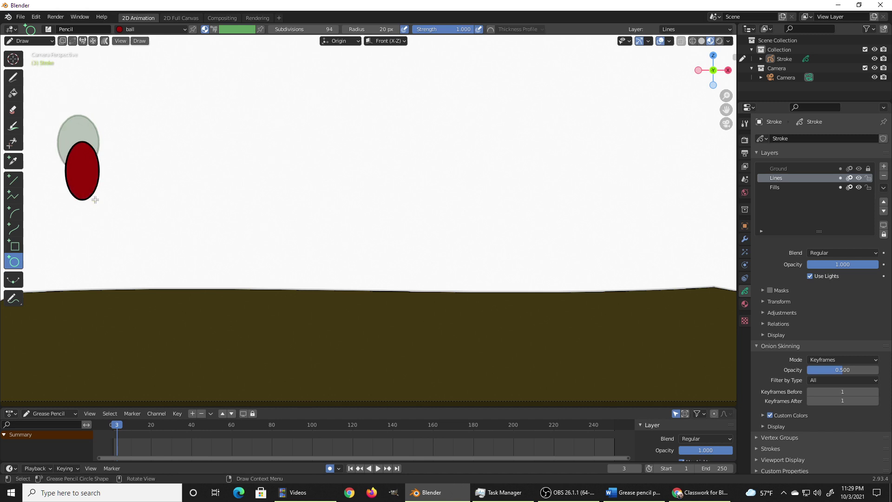
Continue the fall on frames 4, 5 and 6 with increasingly tall, narrow ellipses, the last one touching the ground.
key("Right")
left_click_drag(68, 166, 99, 228)
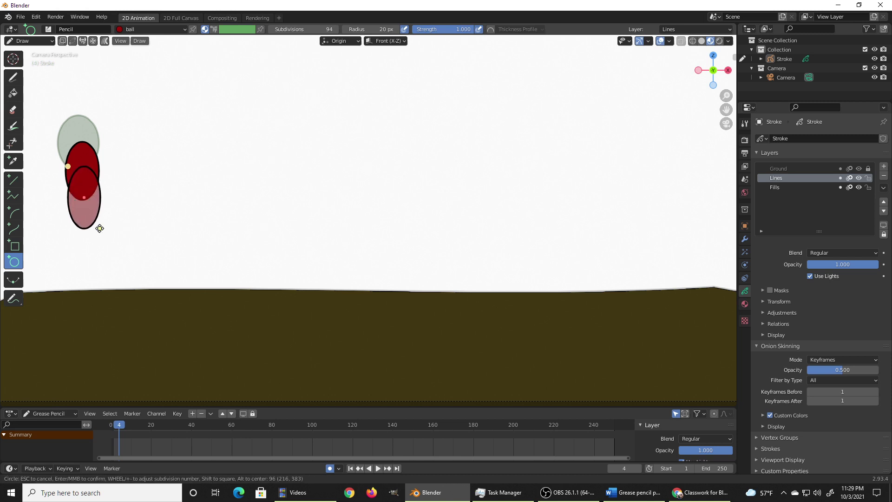
key("Return")
key("Right")
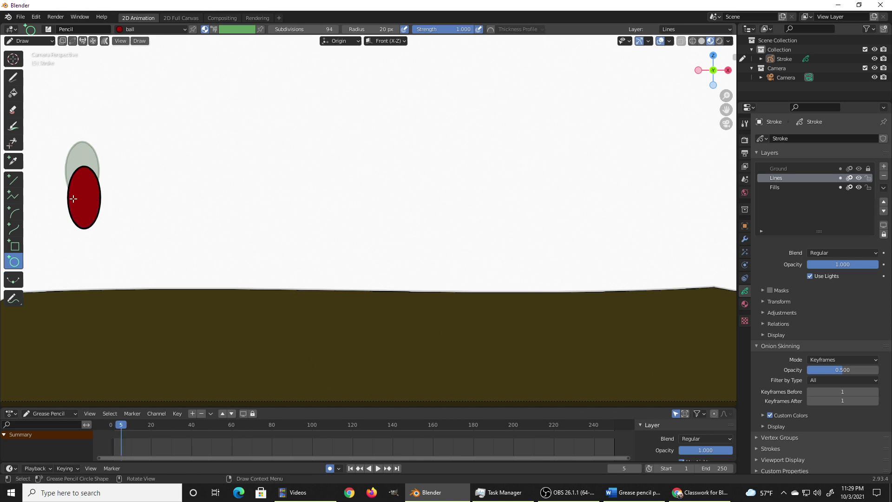
left_click_drag(72, 191, 100, 257)
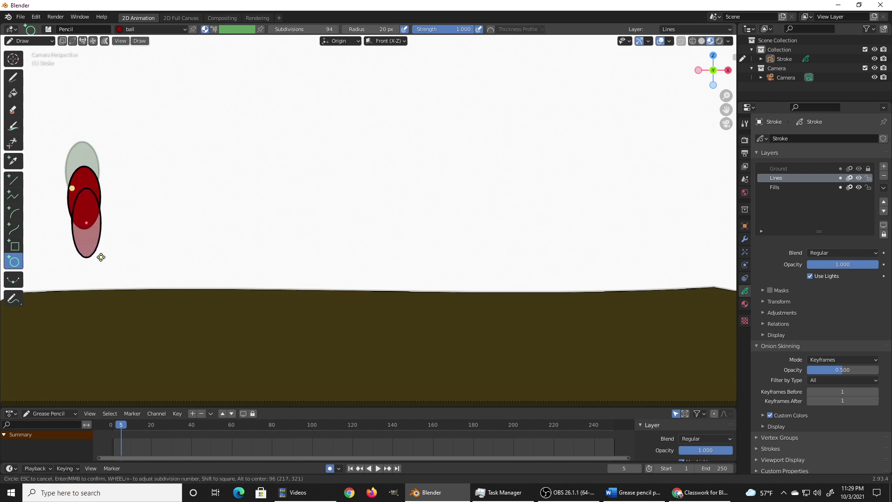
key("Return")
key("Right")
left_click_drag(77, 217, 105, 289)
key("Return")
Draw the ball squashing on the ground over frames 7, 8 and 9, using progressively wider and flatter ellipses.
key("Right")
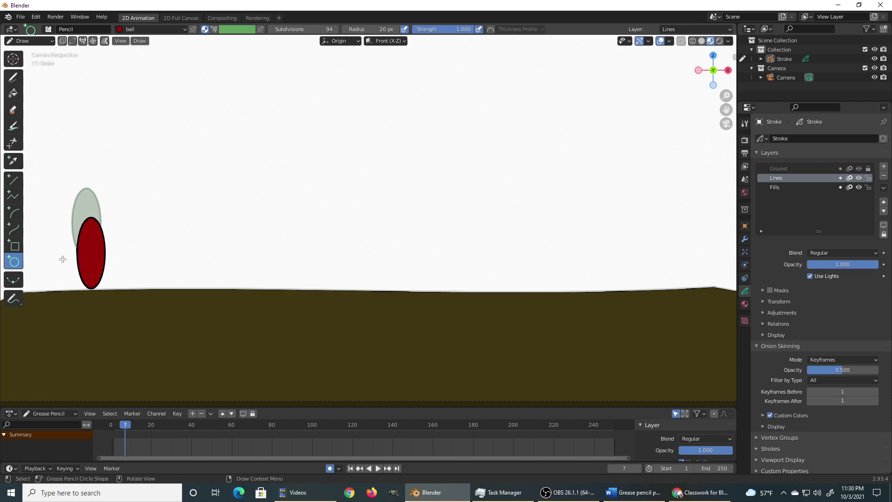
left_click_drag(64, 258, 114, 290)
key("Right")
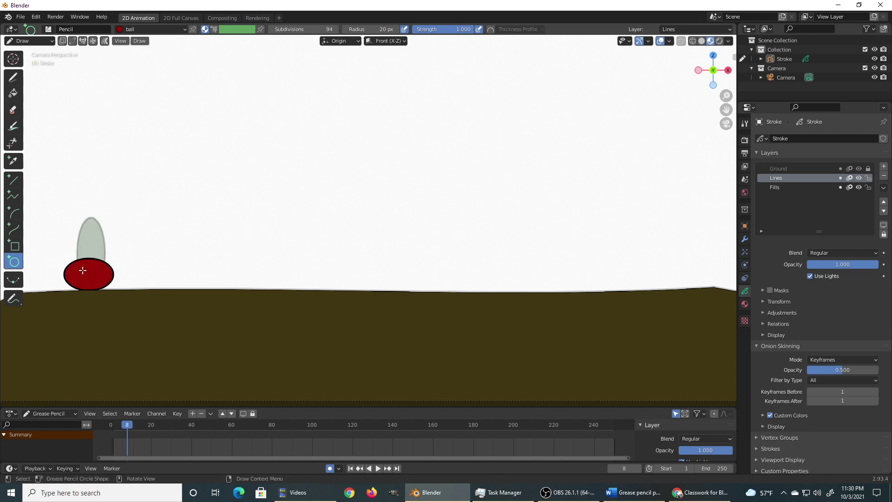
left_click_drag(51, 272, 130, 290)
key("Return")
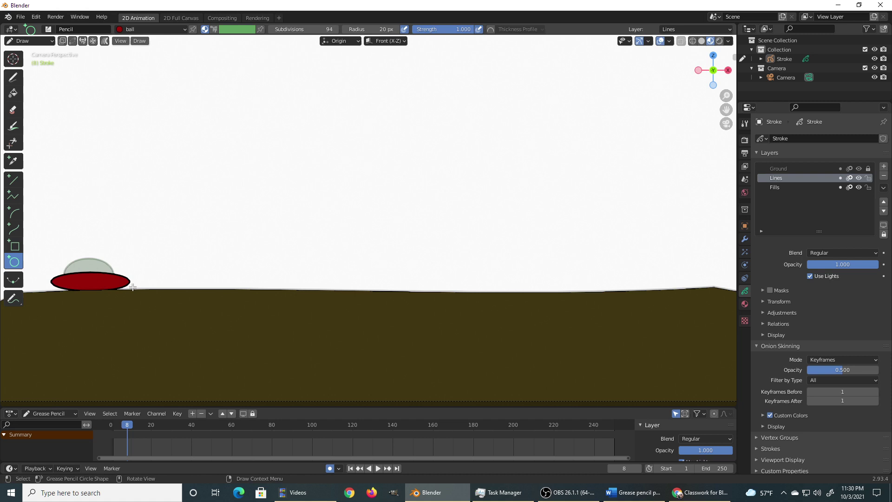
key("Right")
left_click_drag(56, 282, 153, 288)
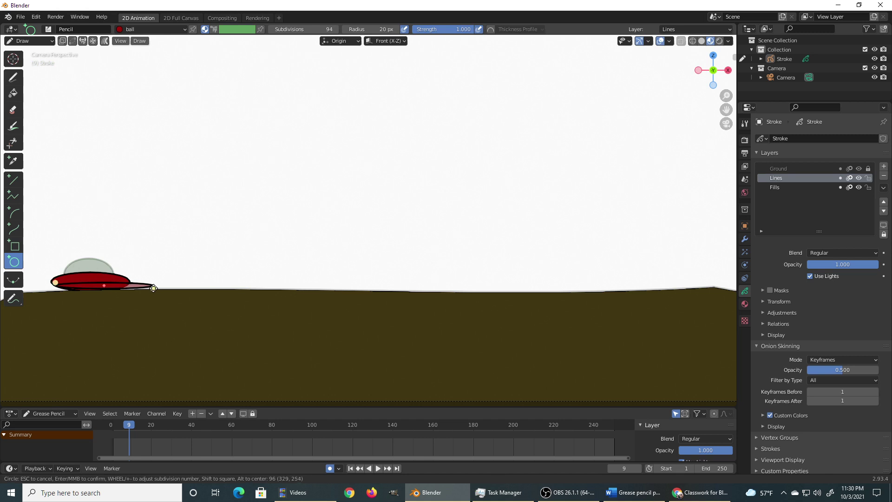
key("Return")
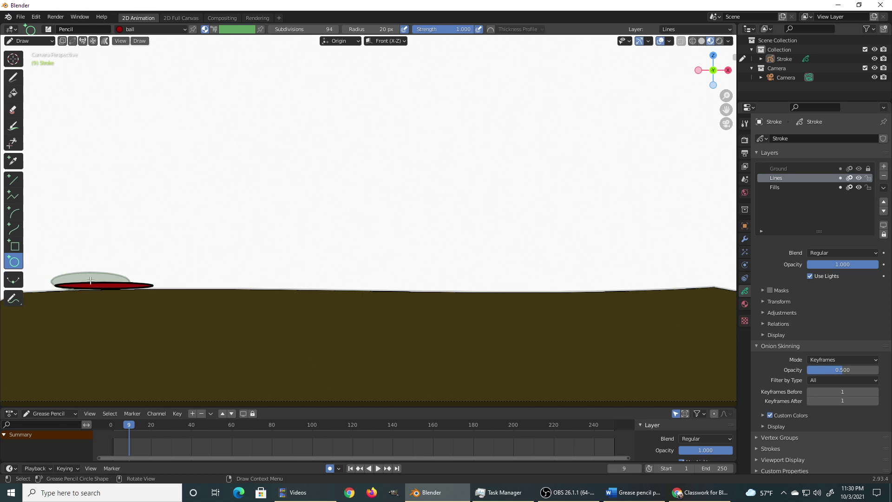
Switch to Edit Mode and move the flattened ball on frame 9 slightly left and down, beneath the previous frame's ellipse.
left_click(34, 41)
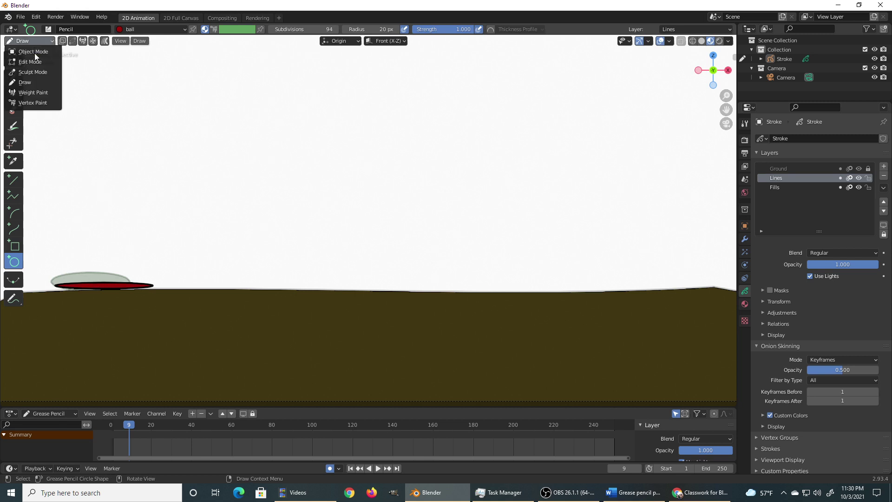
left_click(33, 62)
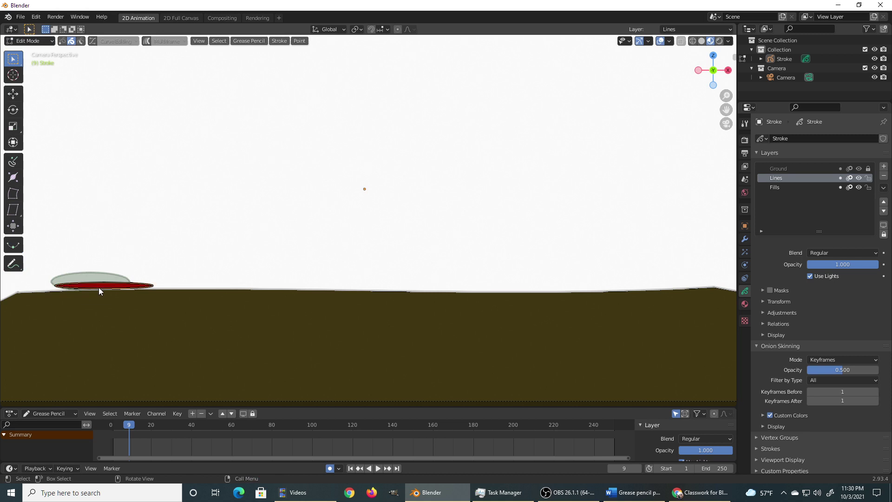
key("g")
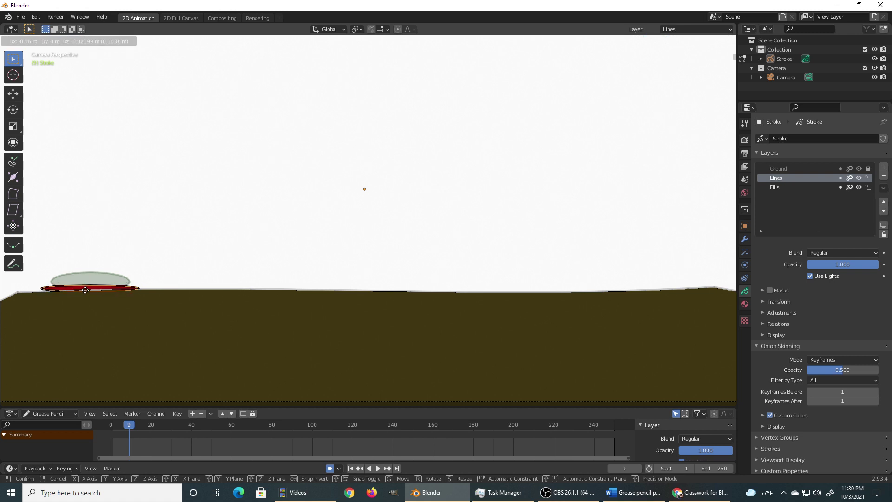
left_click(86, 290)
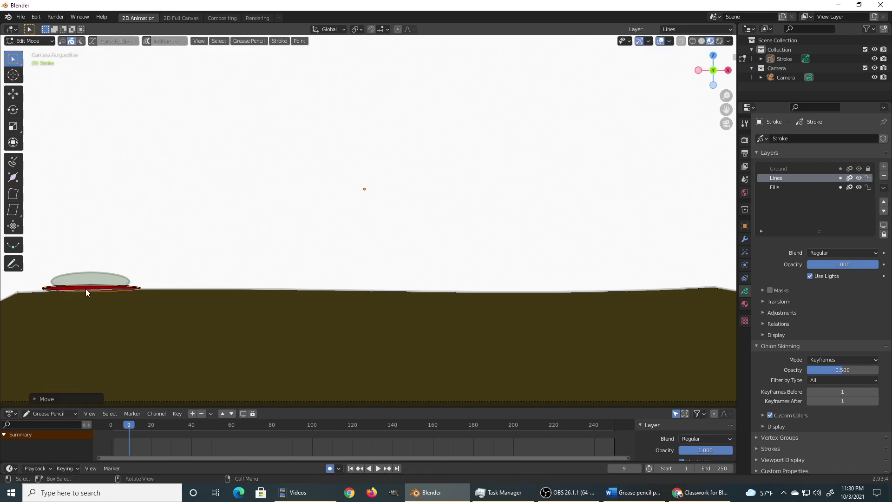
Return to Draw mode and draw a wide ellipse resting on the ground on frame 10, overlapping the right end of the flattened ball.
left_click(29, 40)
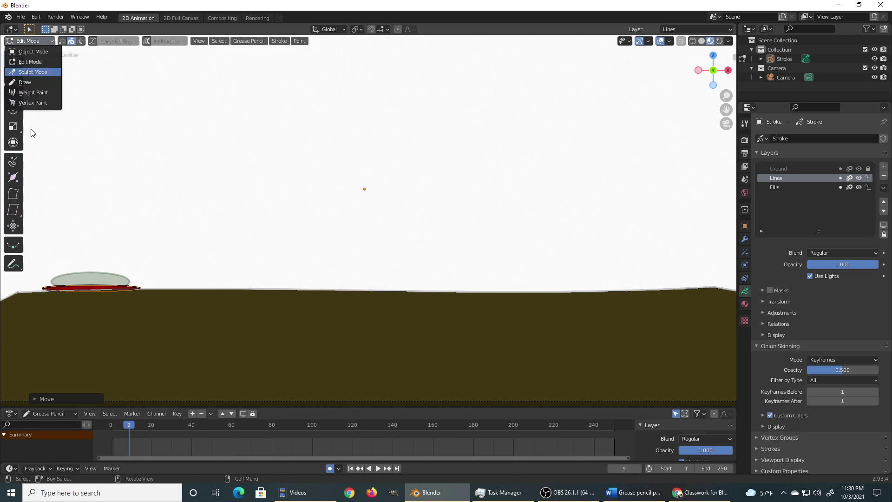
left_click(24, 82)
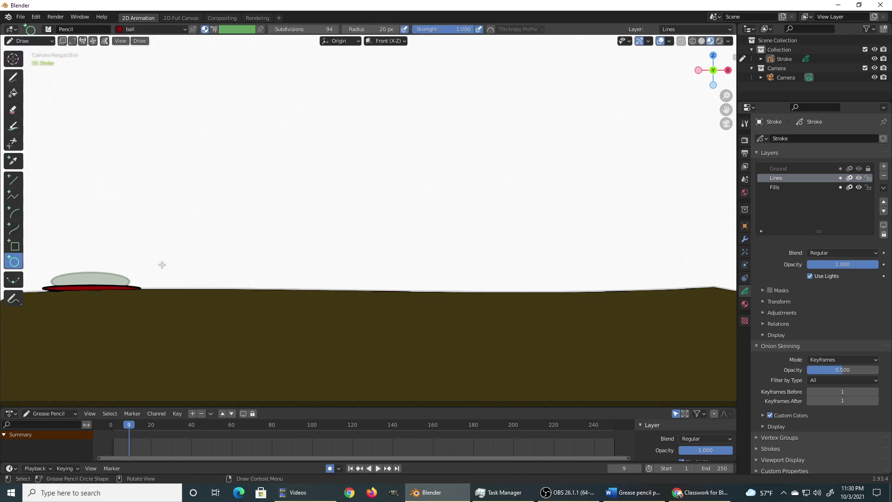
key("Right")
left_click_drag(89, 288, 161, 254)
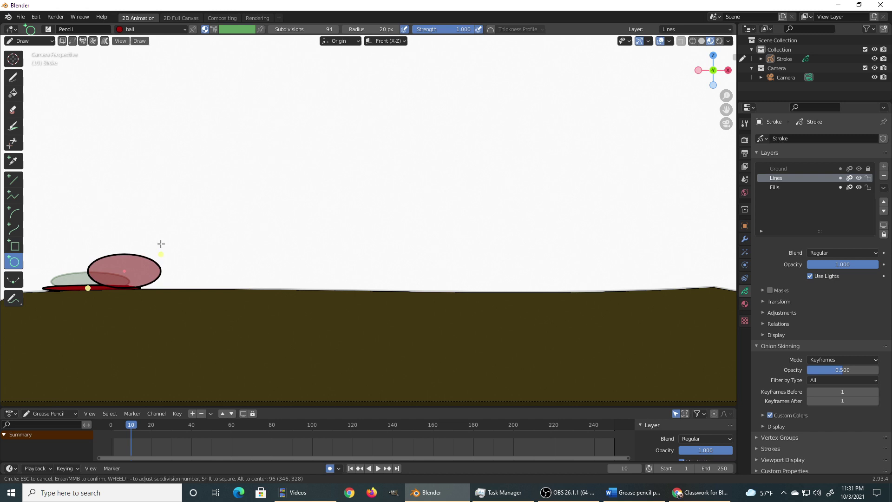
key("Return")
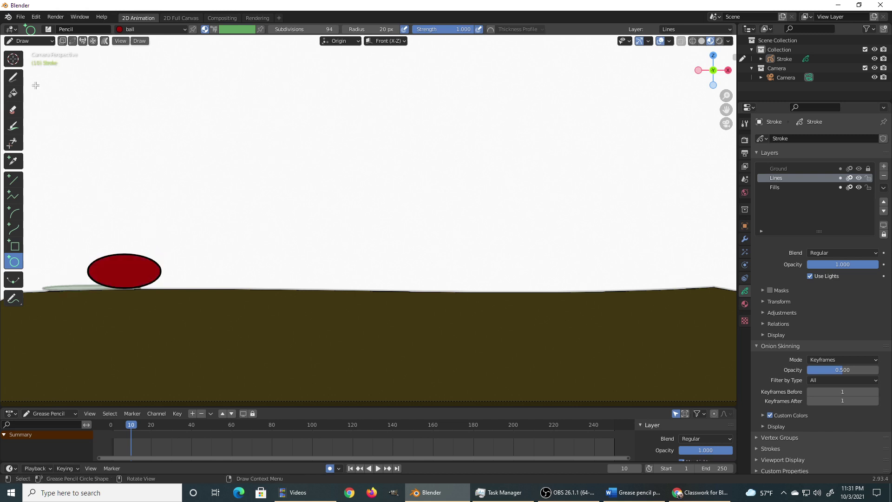
Switch to Edit Mode and rotate the frame 10 ellipse about 42 degrees so its right end tilts upward.
left_click(34, 43)
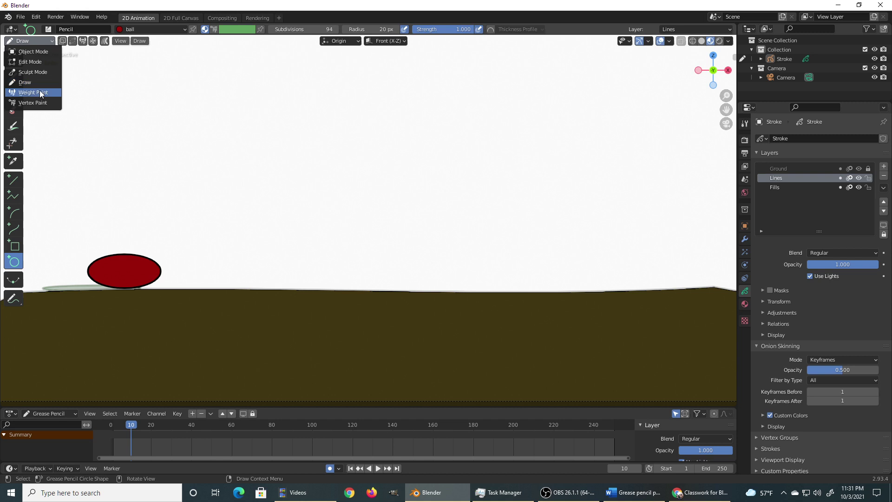
left_click(28, 61)
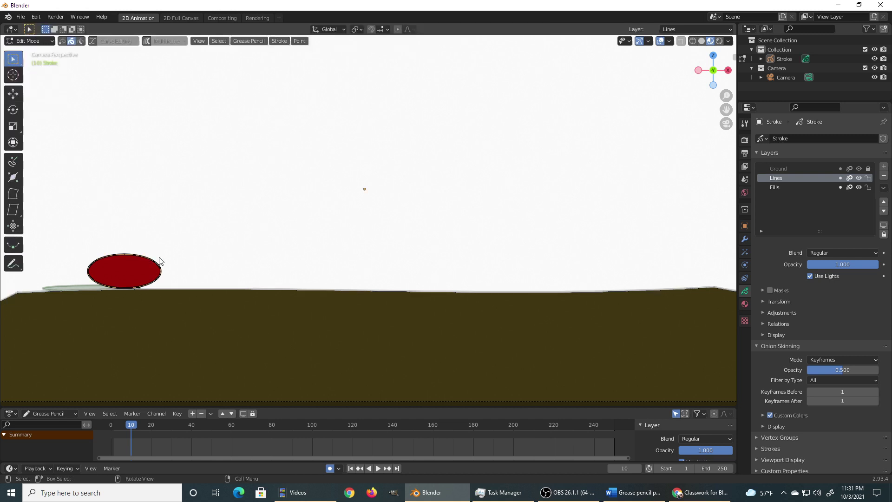
key("r")
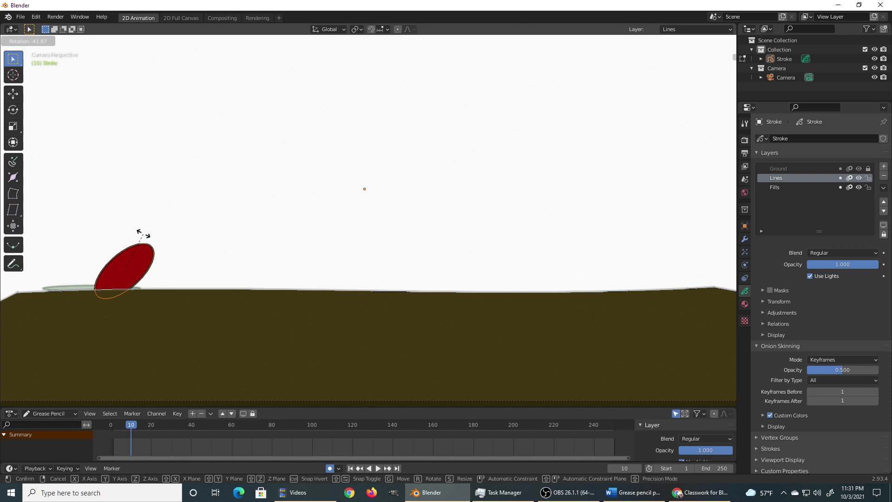
left_click(143, 234)
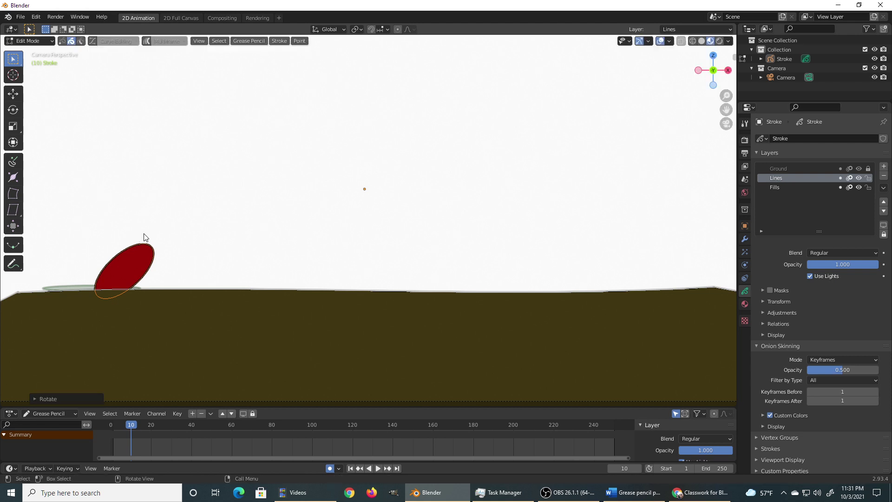
Scale the tilted ellipse down slightly, stretch it along X until it sits just above the ground, and return to Draw mode.
key("s")
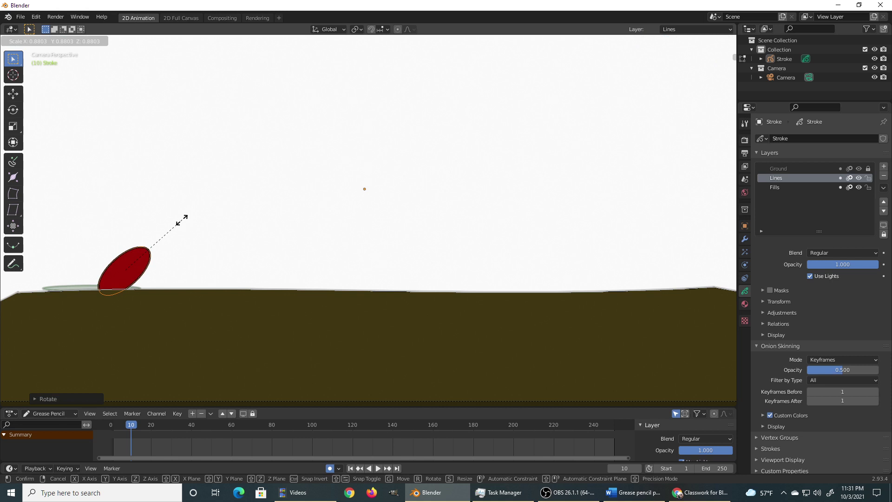
left_click(176, 224)
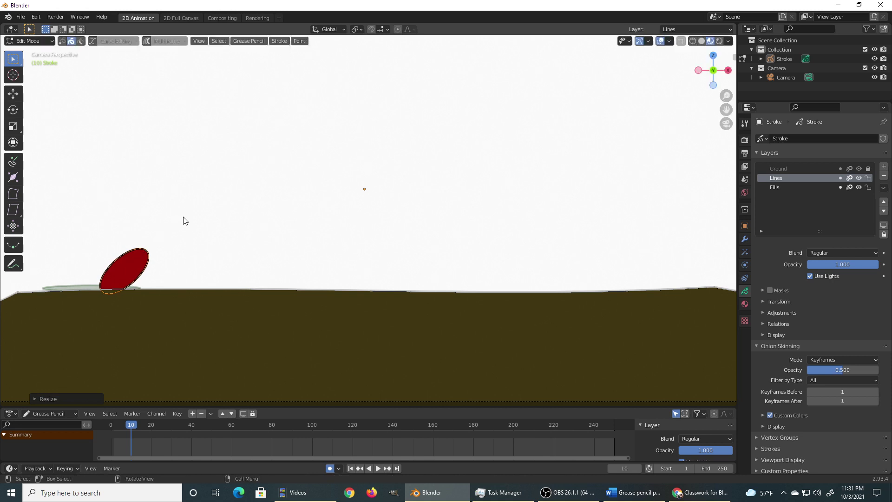
key("s")
left_click(172, 224)
key("s")
key("x")
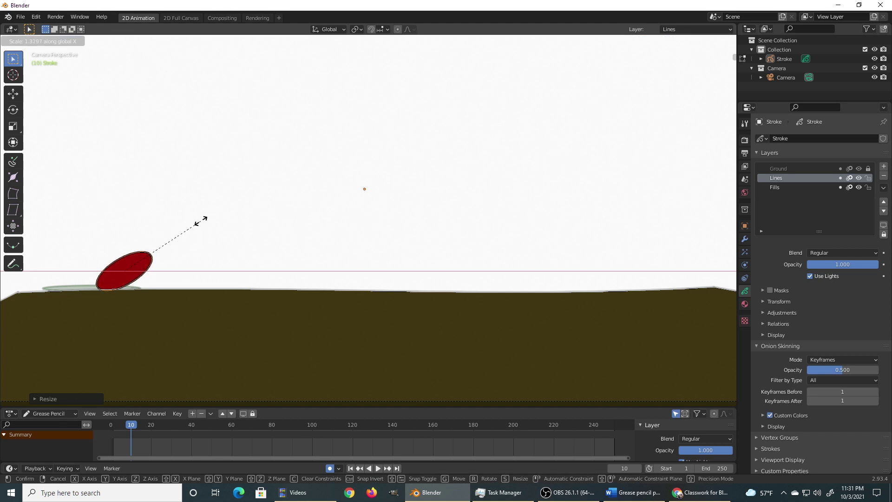
left_click(202, 222)
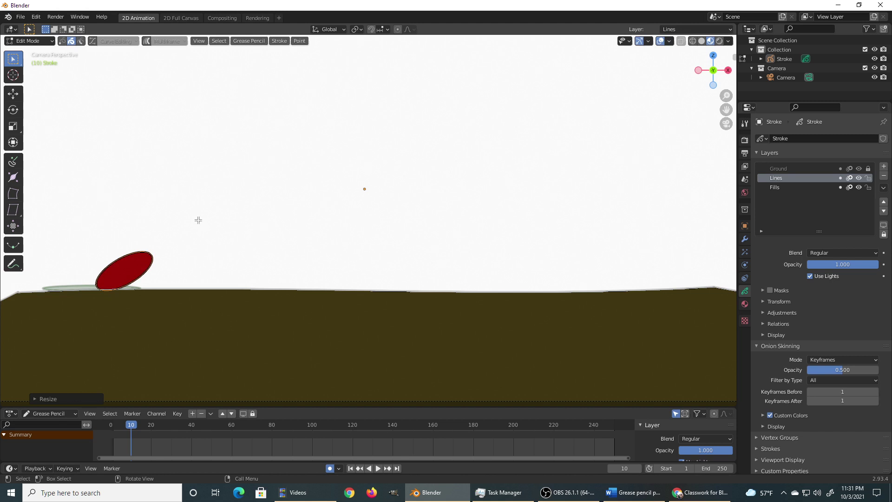
key("Tab")
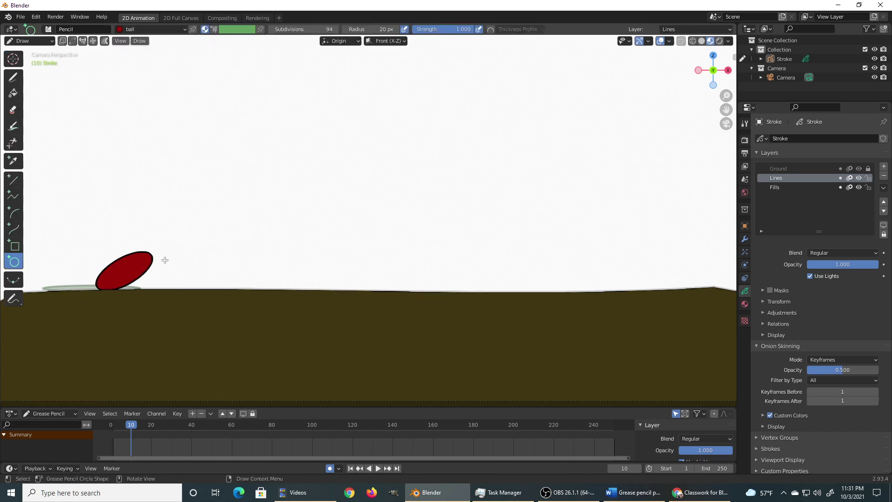
Draw the ball bouncing up to the right on frames 11 and 12, using horizontal ellipses each higher than the previous one.
key("Right")
mouse_move(125, 263)
left_mouse_down()
mouse_move(167, 224)
mouse_move(188, 232)
left_mouse_up()
key("Return")
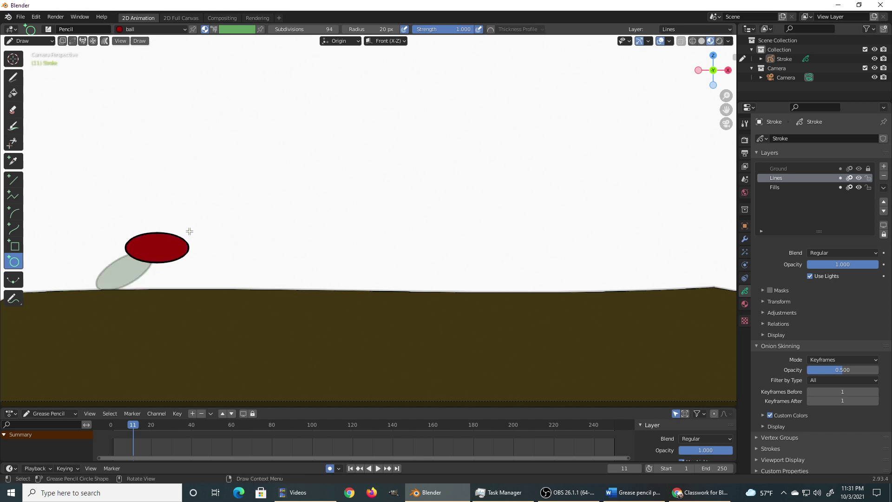
key("Right")
mouse_move(170, 207)
left_mouse_down()
mouse_move(225, 197)
mouse_move(239, 209)
mouse_move(242, 233)
left_mouse_up()
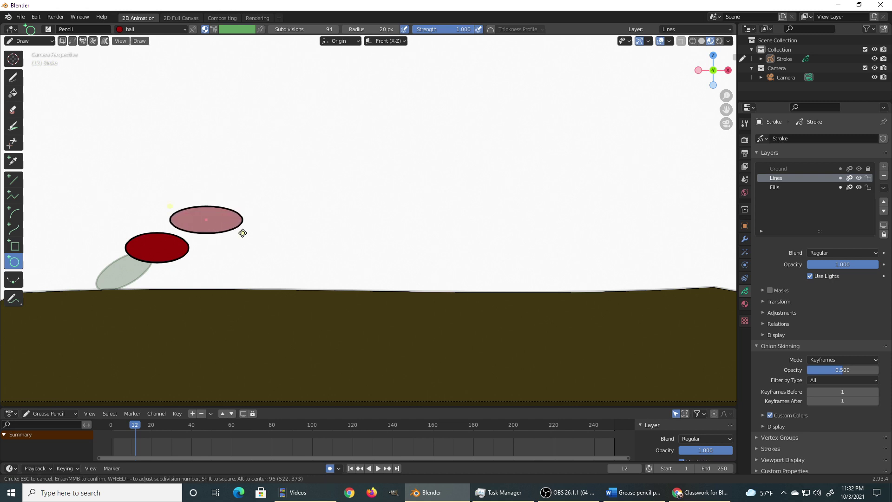
Continue the rise on frames 13 and 14 with two wide, flat ellipses, each further up and to the right.
key("Right")
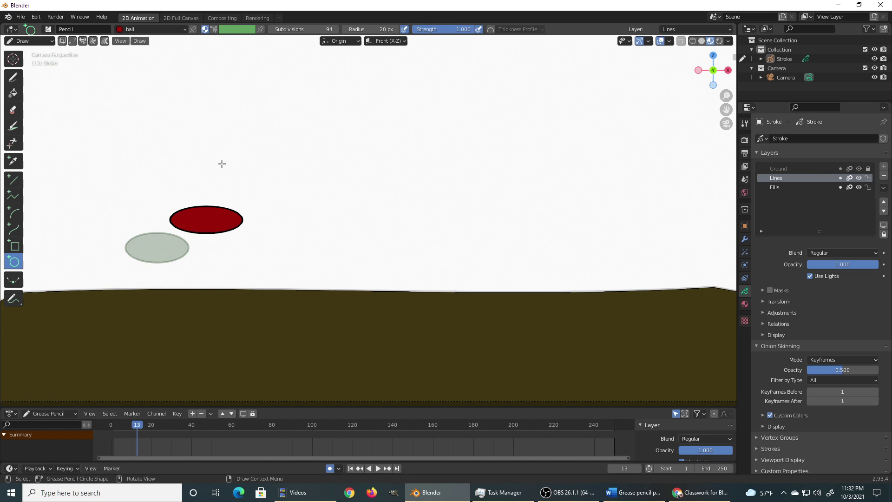
mouse_move(215, 172)
left_mouse_down()
mouse_move(275, 174)
mouse_move(293, 185)
left_mouse_up()
key("Return")
key("Right")
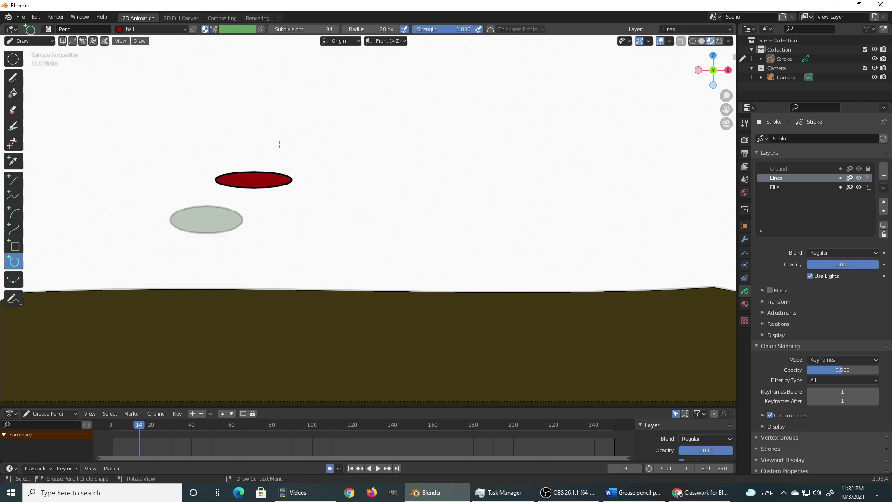
left_click_drag(278, 147, 352, 119)
key("Return")
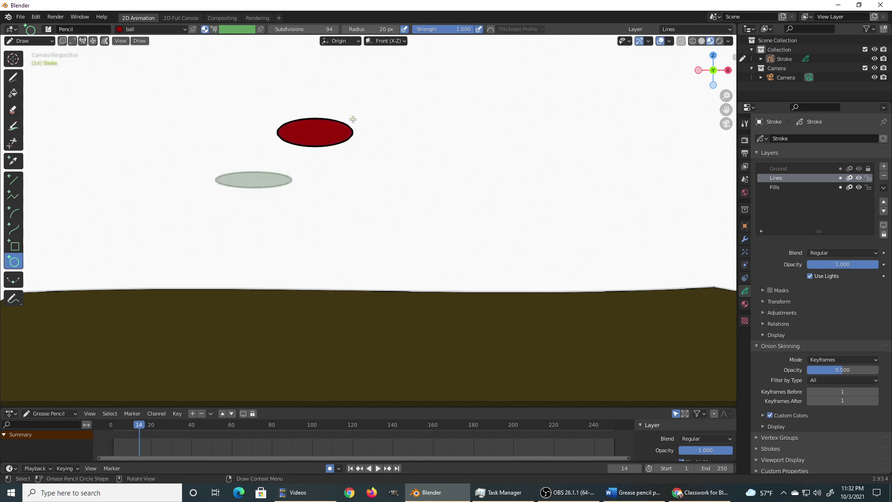
Draw the bounce's peak on frame 15 as a rounder ellipse, and a near-perfect circle slightly lower right of it on frame 16.
key("Right")
mouse_move(355, 92)
left_mouse_down()
mouse_move(383, 64)
mouse_move(406, 70)
mouse_move(415, 56)
left_mouse_up()
key("Right")
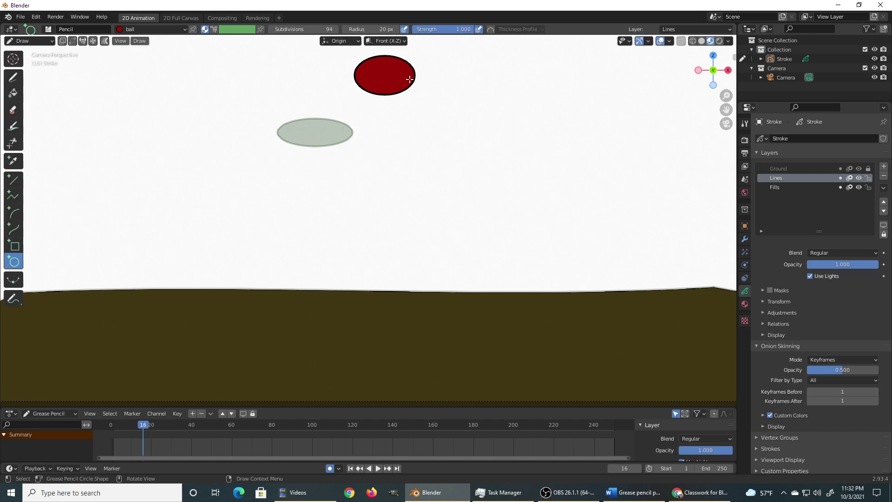
mouse_move(406, 81)
left_mouse_down()
mouse_move(445, 98)
mouse_move(456, 121)
left_mouse_up()
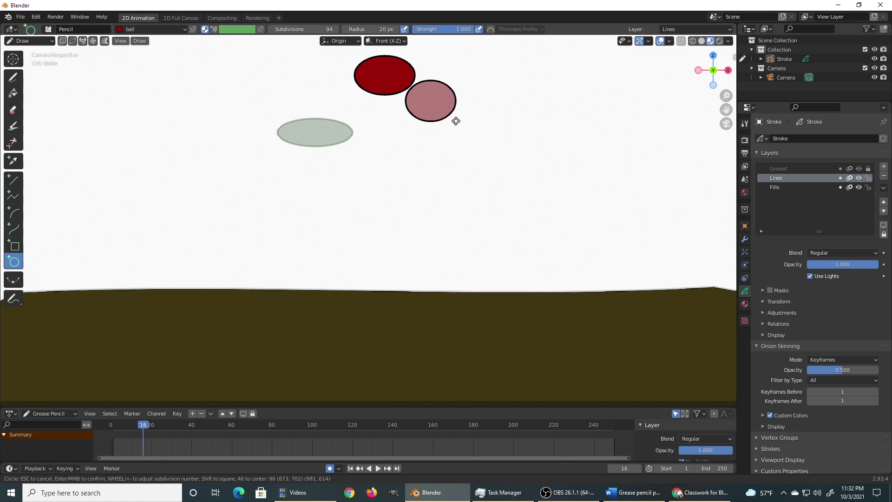
left_click_drag(456, 121, 455, 129)
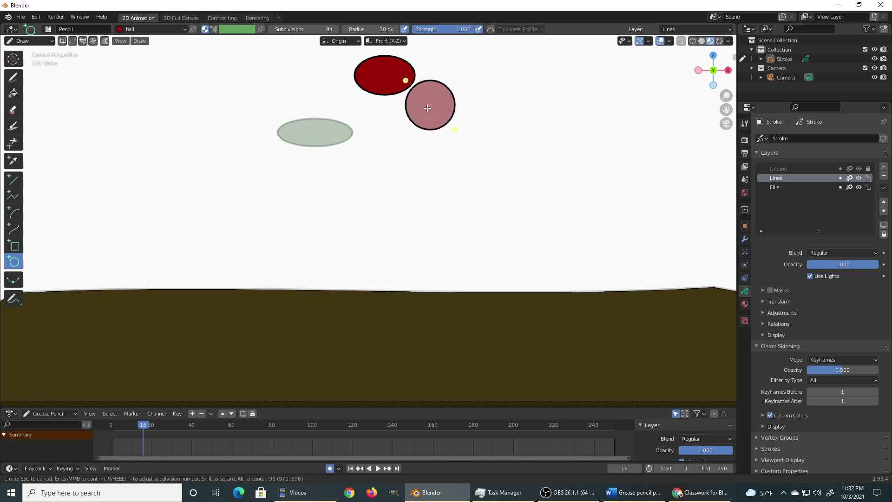
key("Return")
Draw the second fall on frames 17, 18 and 19 with increasingly tall, narrow ellipses descending to the right, ending just above the ground.
key("Right")
left_click_drag(430, 117, 471, 171)
key("Return")
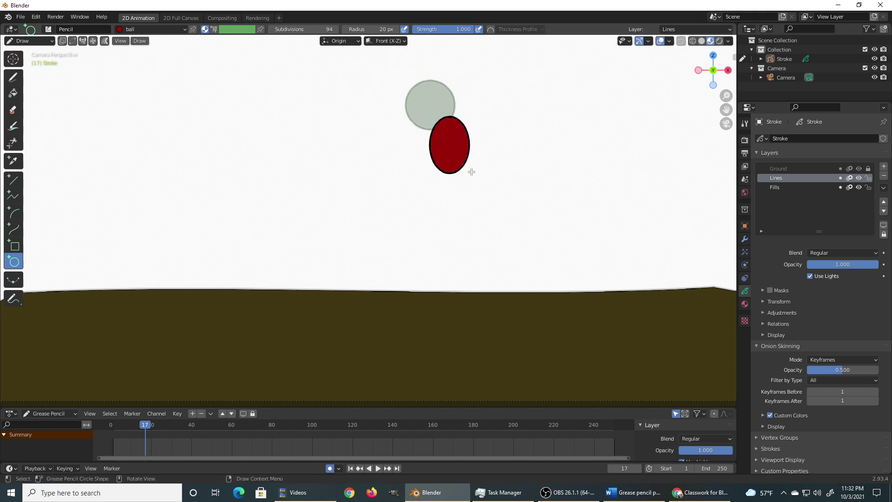
key("Right")
left_click_drag(470, 166, 490, 221)
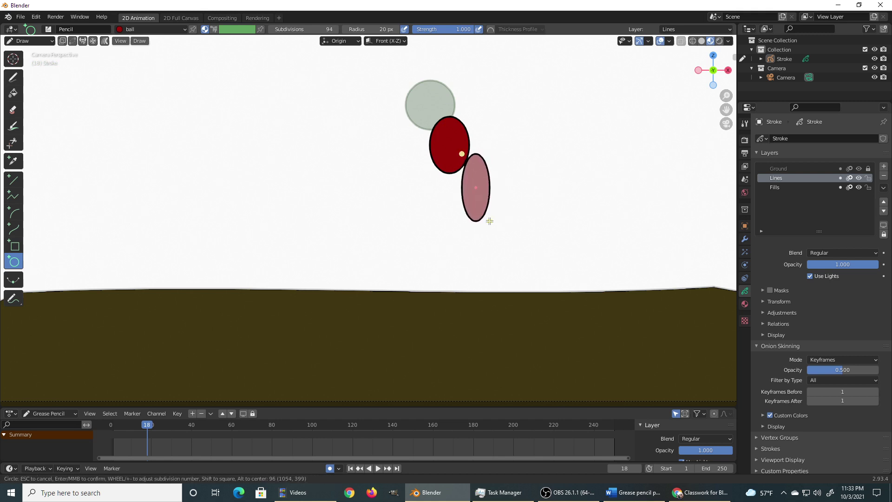
key("Return")
key("Right")
left_click_drag(495, 204, 518, 282)
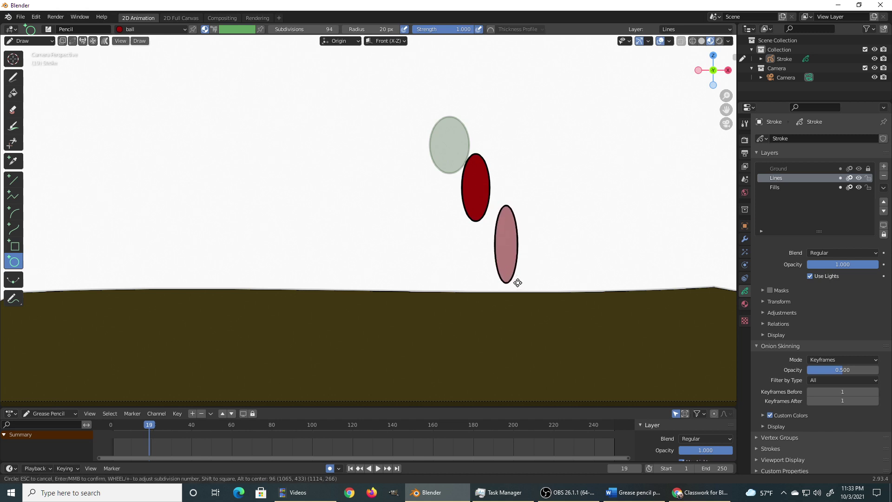
key("Return")
Draw a wide, flat ellipse on frame 20 and move it down onto the ground at the foot of the previous ellipse.
key("Right")
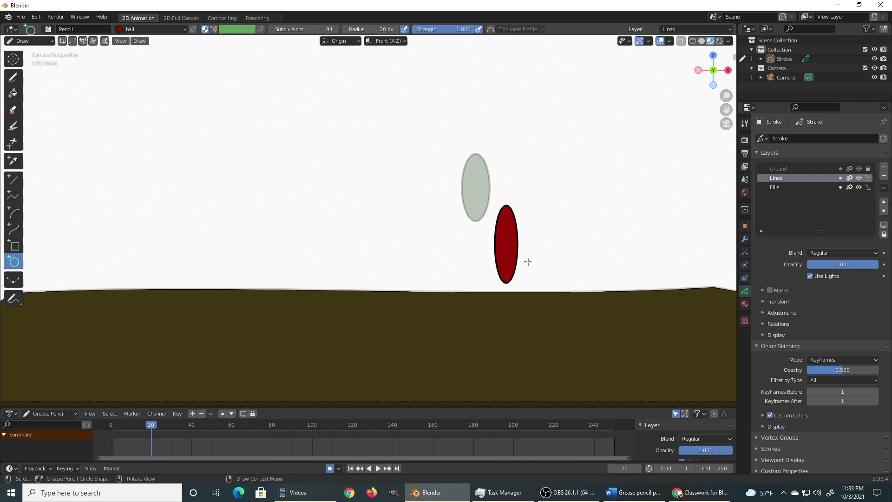
left_click_drag(531, 248, 605, 267)
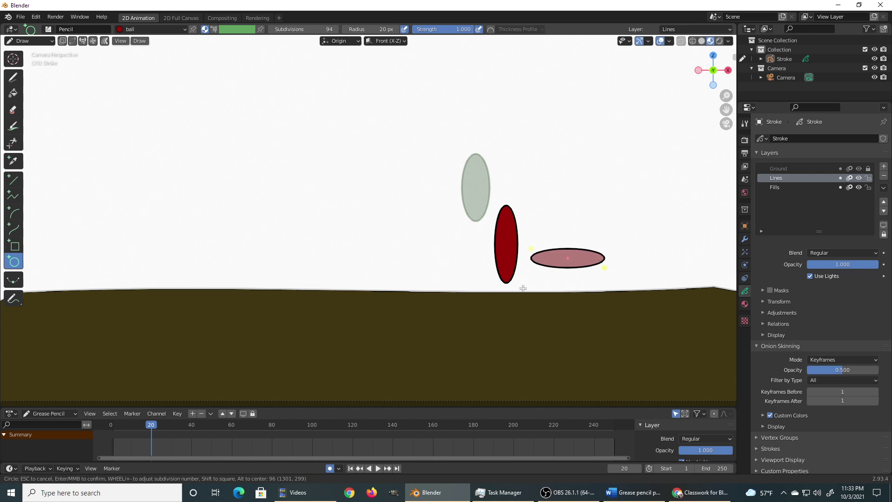
key("g")
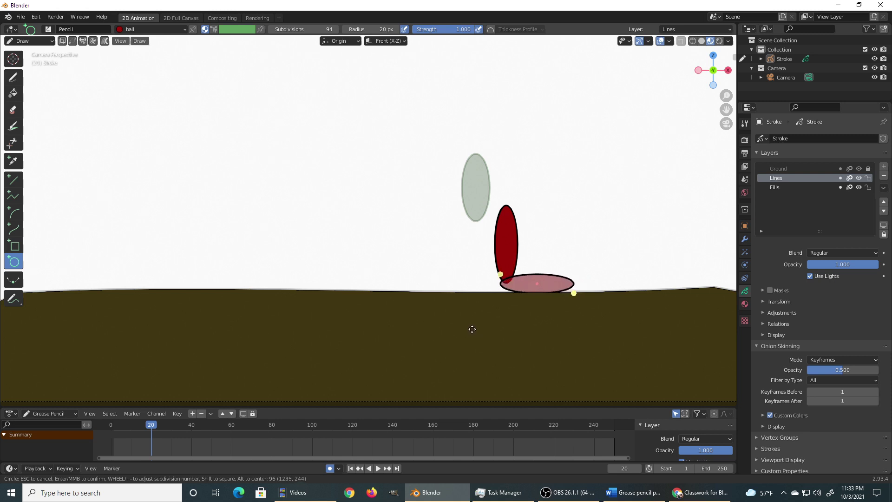
left_click(473, 327)
key("Return")
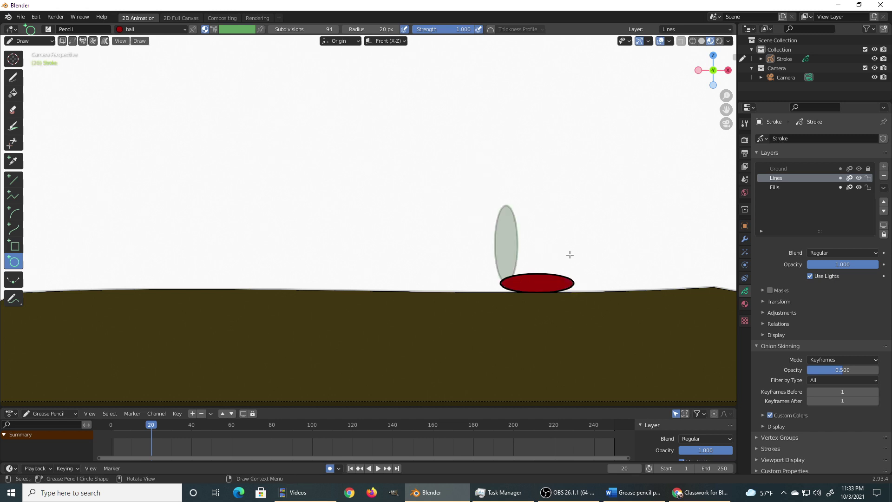
Draw an even wider and flatter ellipse on the ground on frame 21 to complete the second squash.
key("Right")
left_click_drag(497, 284, 604, 291)
key("Return")
Step back and forth through the recent frames to review the ball's second fall and squash.
key("Right")
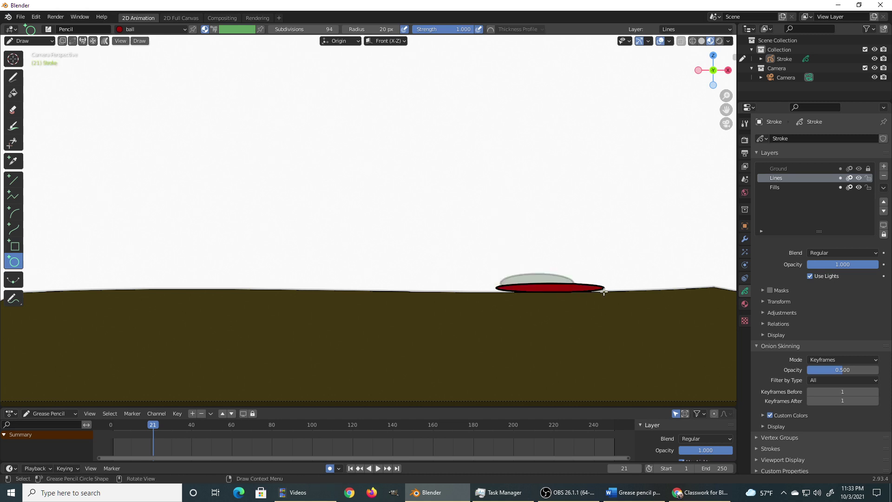
key("KP_1")
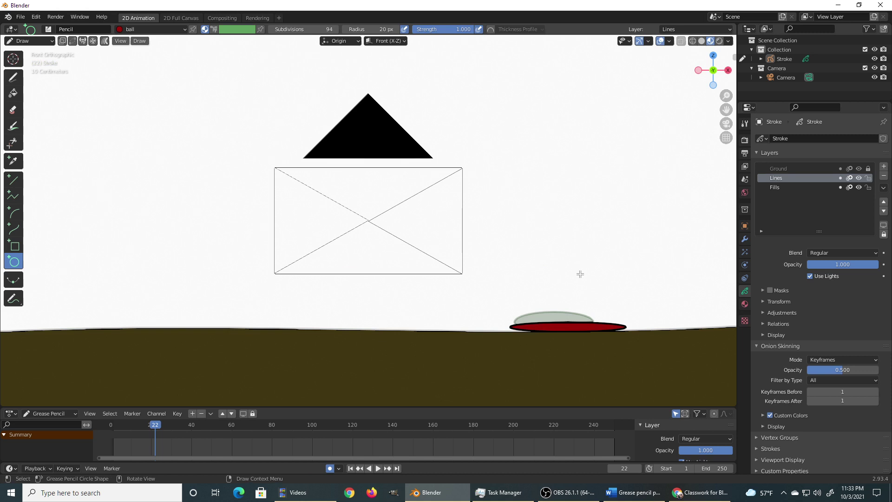
key("KP_0")
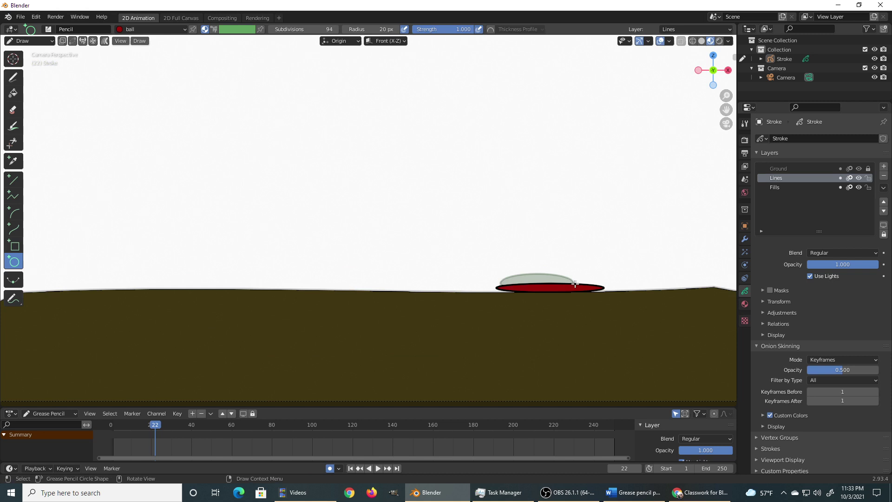
key("Right")
key("Left")
key("Left")
key("Left")
key("Left")
key("Left")
key("Left")
key("Left")
key("Right")
key("Right")
key("Right")
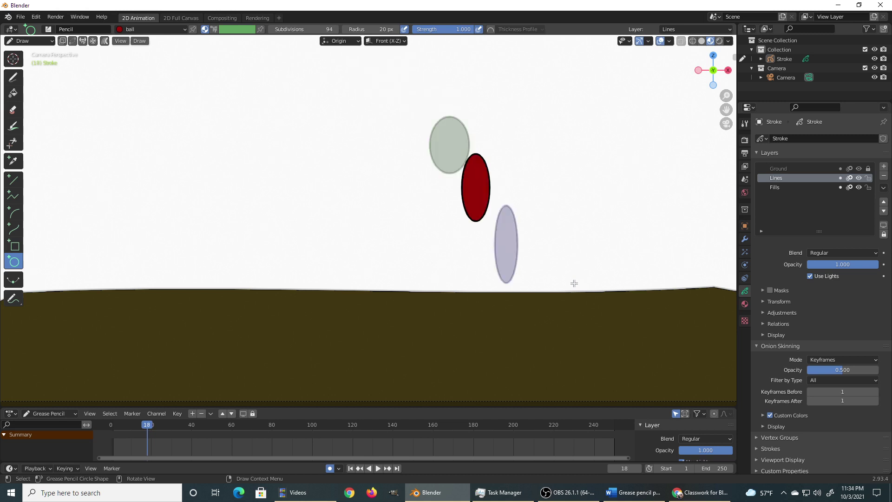
key("Right")
key("Right")
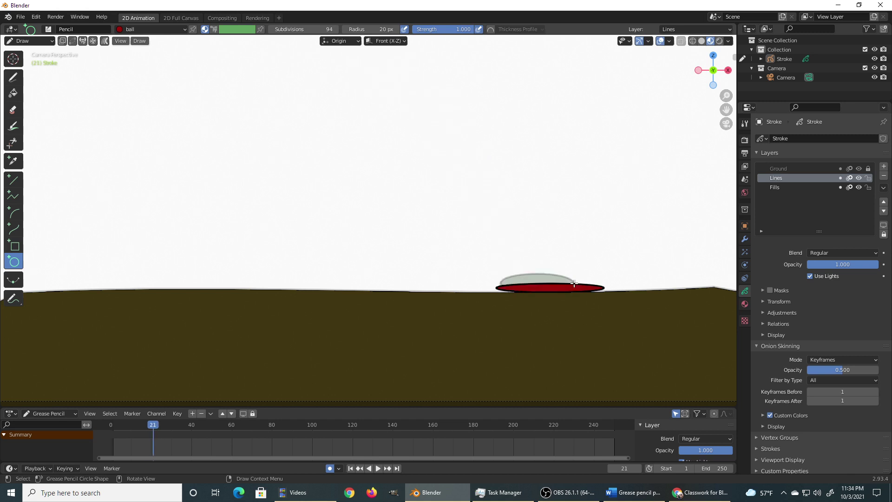
Draw a wide ellipse on frame 23 lifting up and right from the flattened ball, and advance to frame 24.
key("Right")
key("Right")
left_click_drag(549, 286, 633, 262)
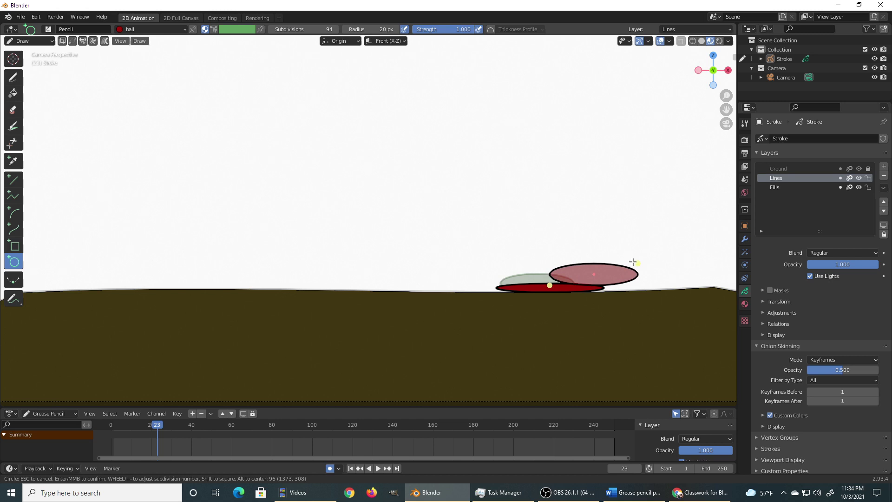
key("Return")
key("Right")
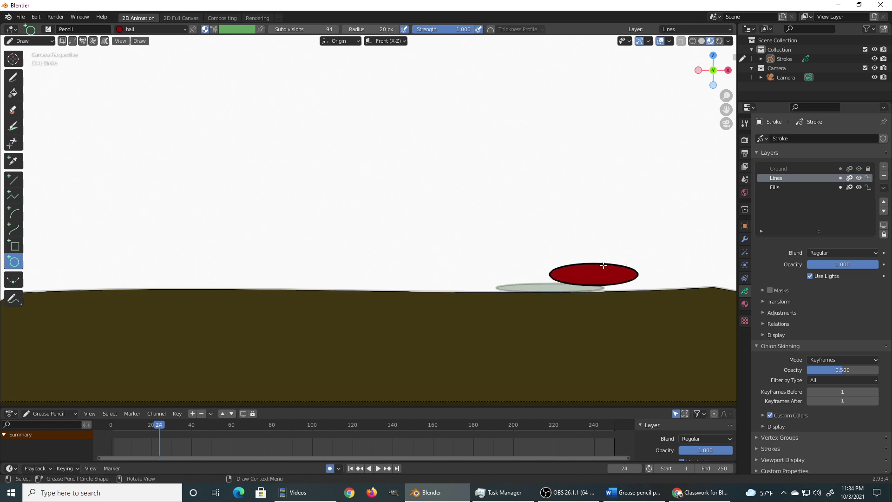
Draw a rounder ellipse on frame 24, above and to the right of the previous one, and advance to frame 25.
left_click_drag(603, 264, 672, 222)
key("Return")
key("Right")
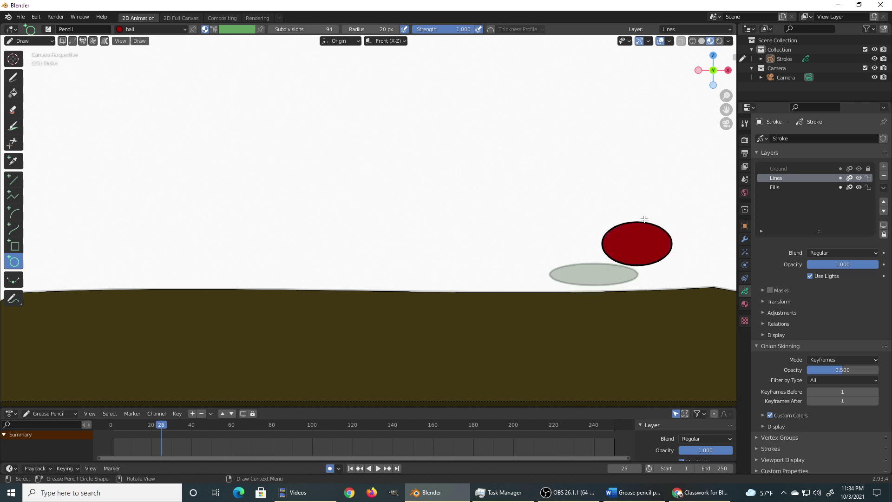
Draw tall, narrow ellipses on frames 25 and 26, each rising up and right from the previous ball.
left_click_drag(645, 216, 682, 147)
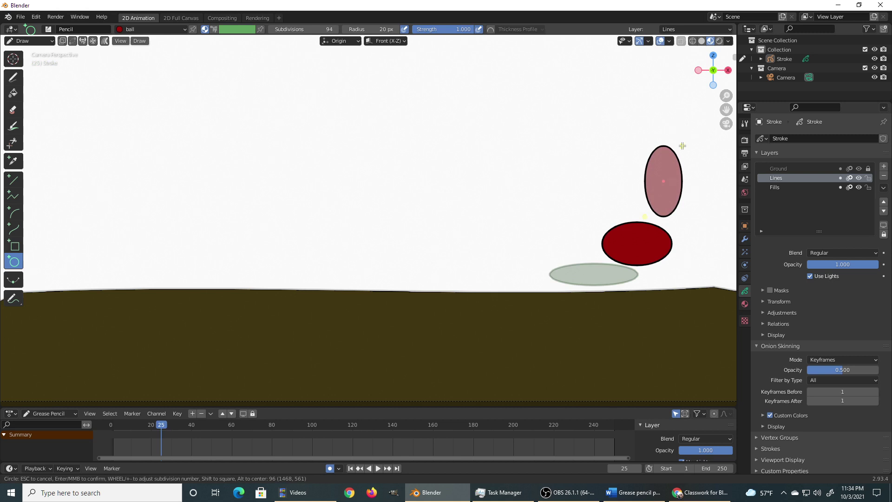
key("Return")
key("Right")
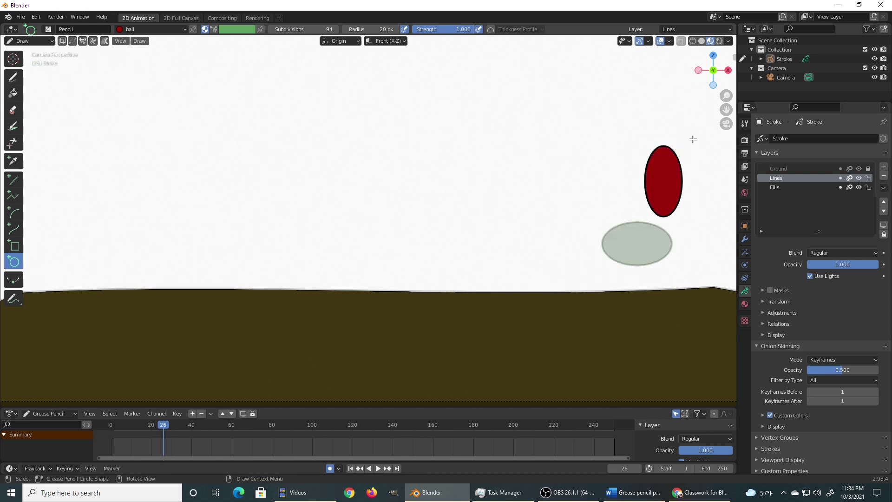
mouse_move(723, 102)
left_mouse_down()
mouse_move(733, 71)
mouse_move(720, 63)
left_mouse_up()
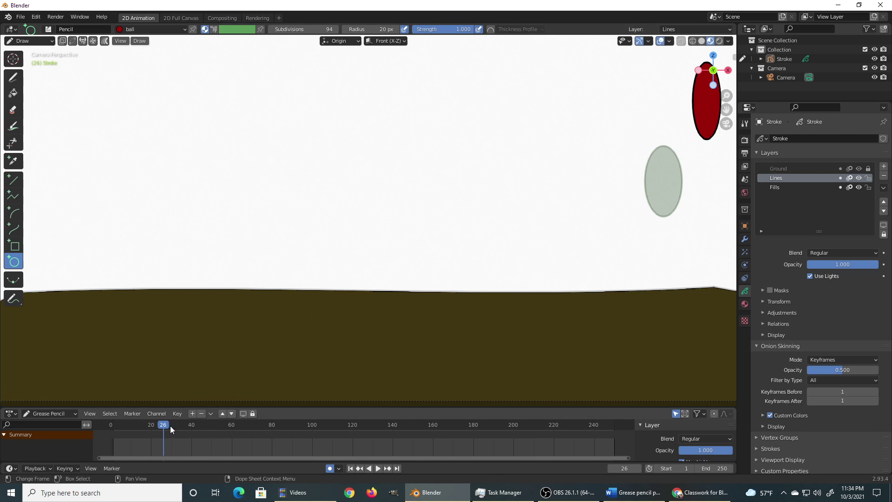
left_click(719, 468)
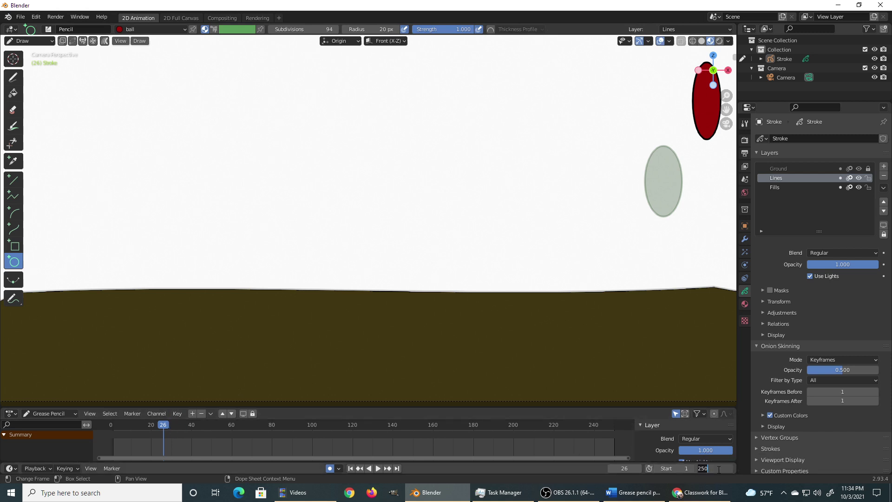
type("30")
key("Escape")
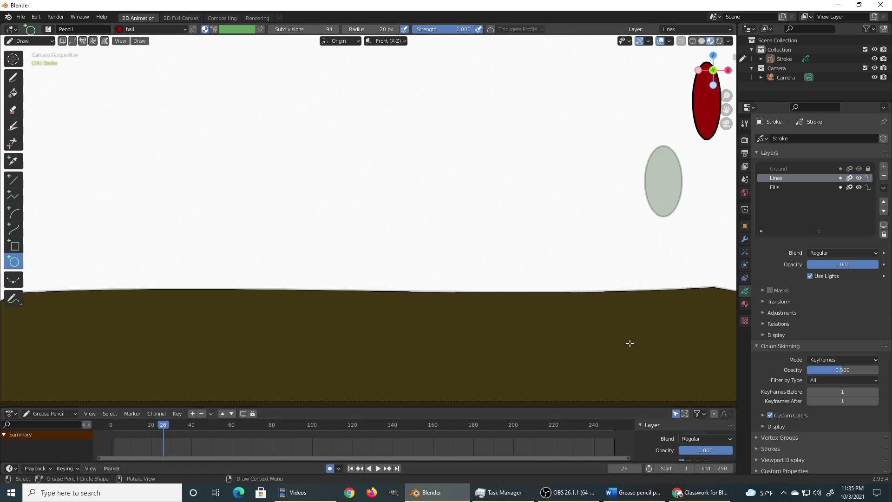
Draw a round ball on frame 27 just outside the camera frame, up and right of the previous ellipse.
key("Right")
middle_click_drag(438, 360, 539, 206, "shift")
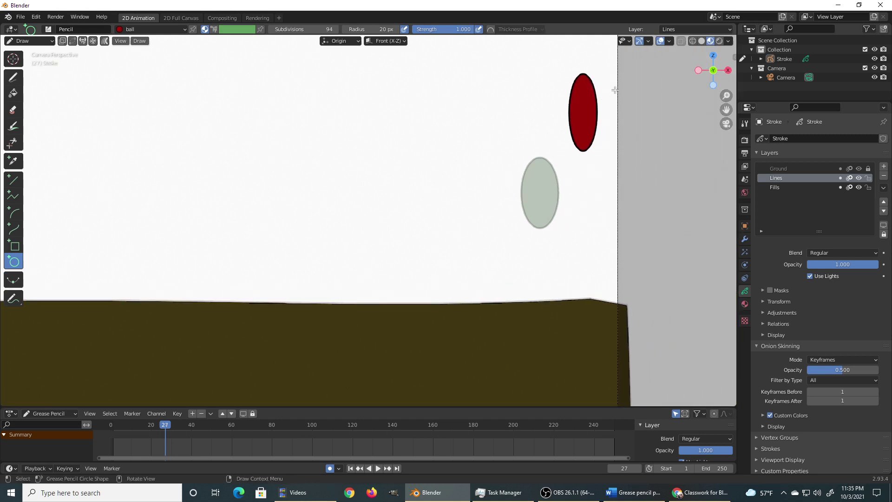
left_click_drag(651, 61, 693, 102)
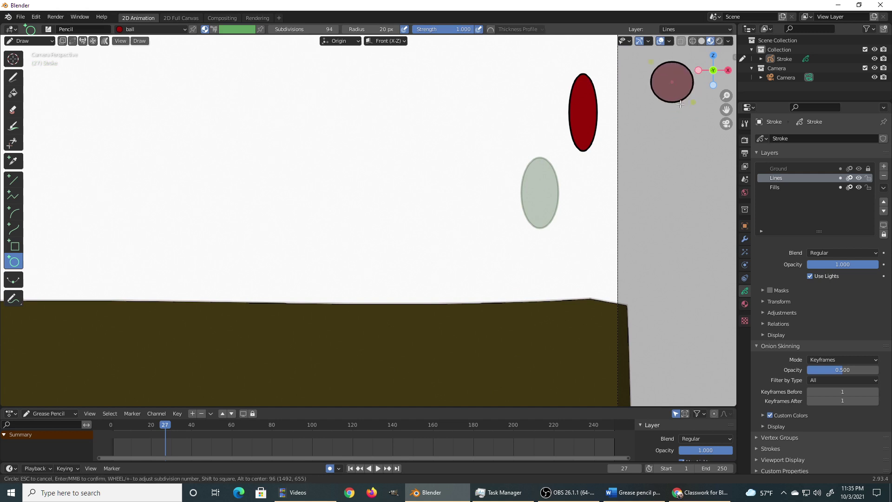
key("Return")
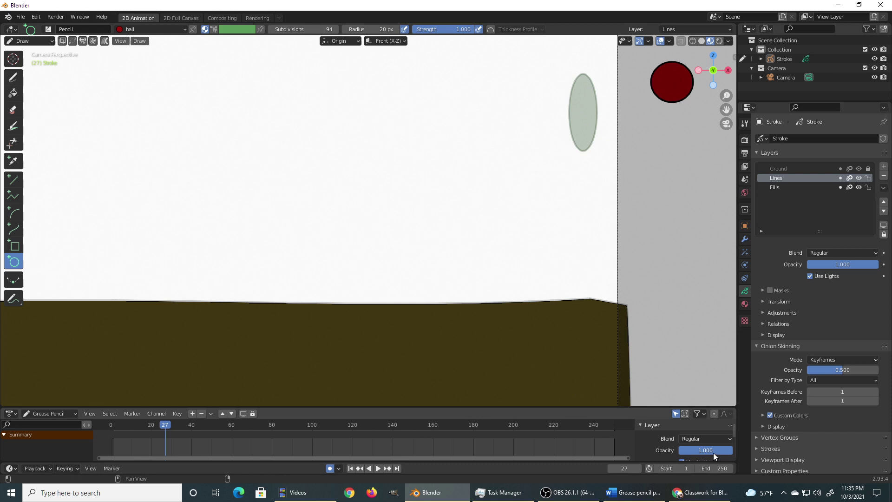
Set the animation's end frame to 27.
left_click(720, 468)
type("27")
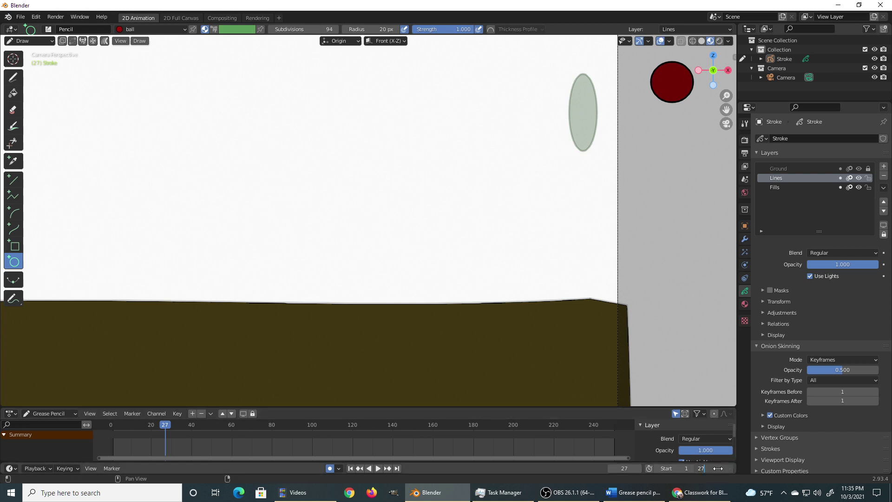
key("Return")
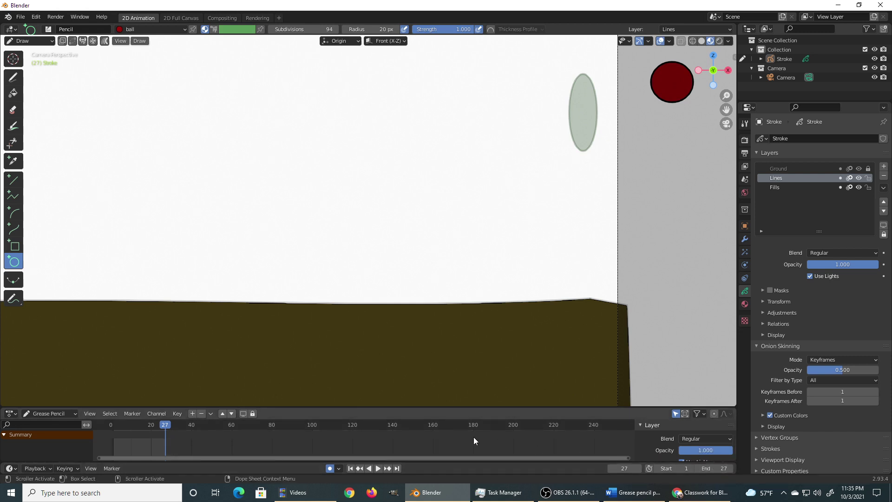
Play back the whole bounce animation to check the ball's motion, then stop playback.
left_click_drag(445, 458, 416, 457)
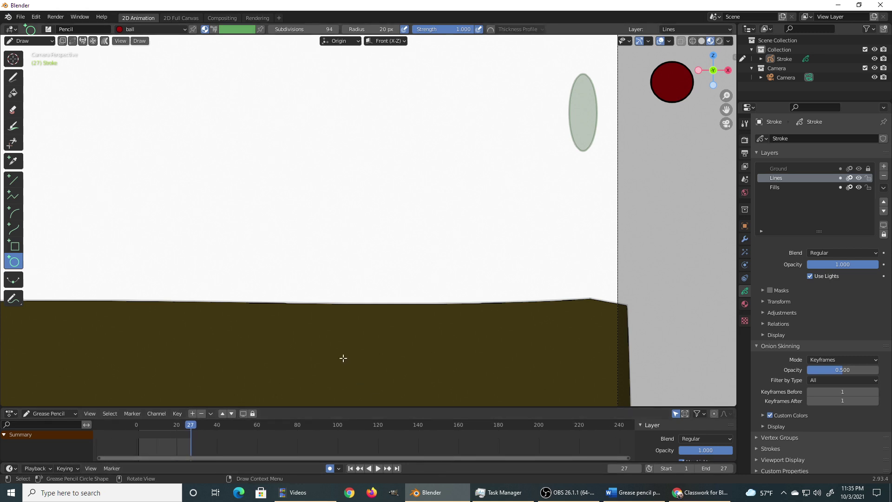
key("space")
key("Escape")
middle_click_drag(334, 340, 470, 341, "shift")
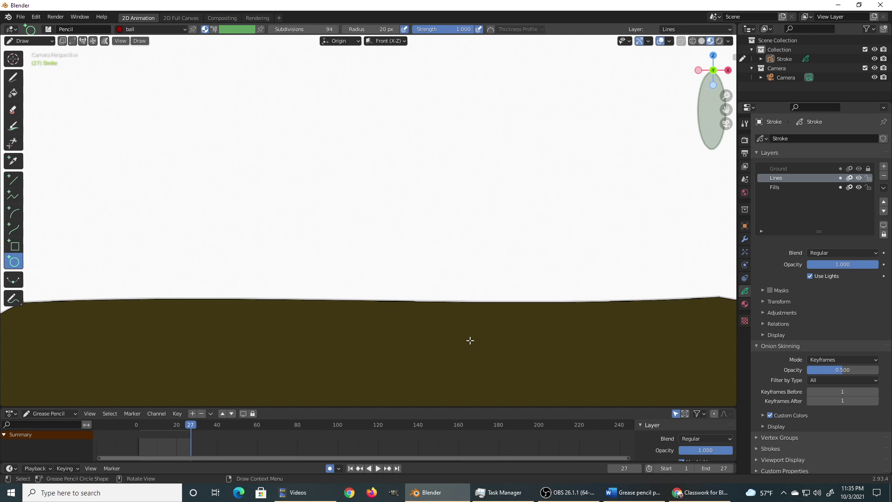
key("space")
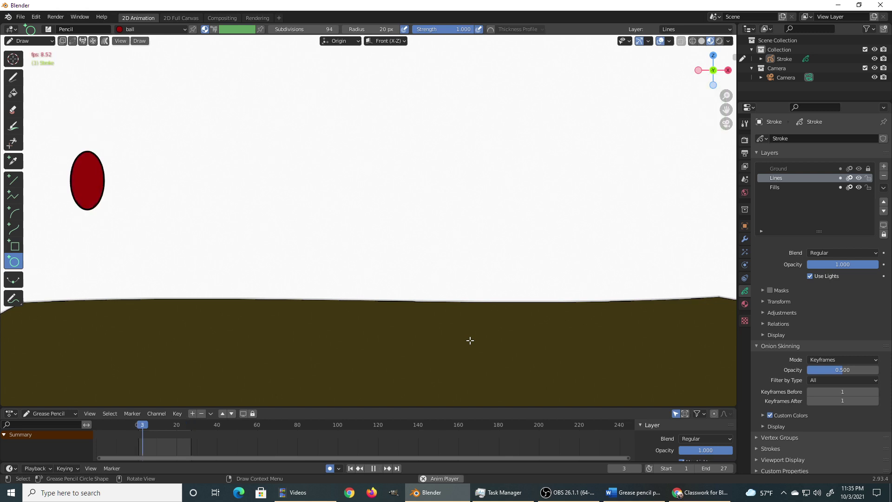
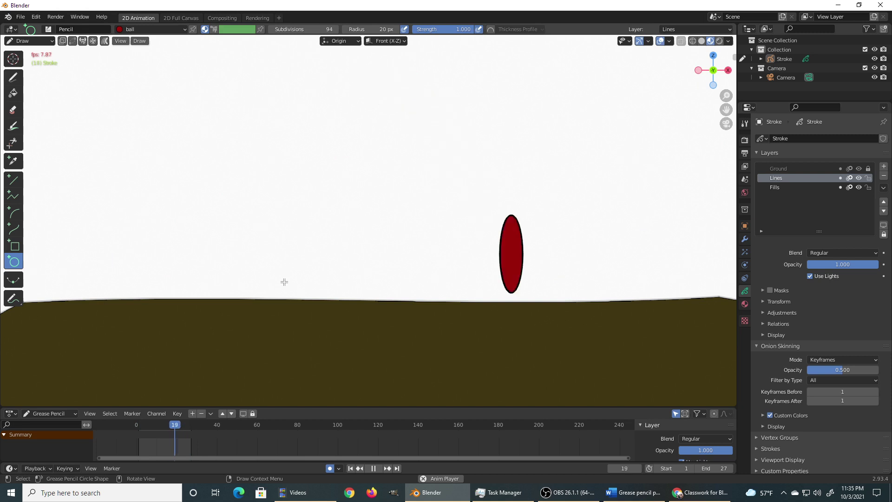
key("space")
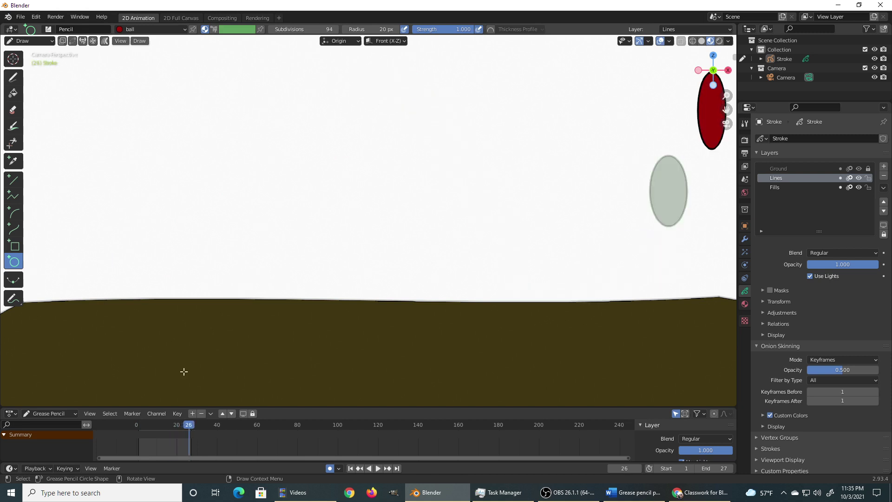
Return to frame 1, advance to frame 4 and switch the grease pencil object to Edit Mode.
left_click_drag(148, 427, 136, 428)
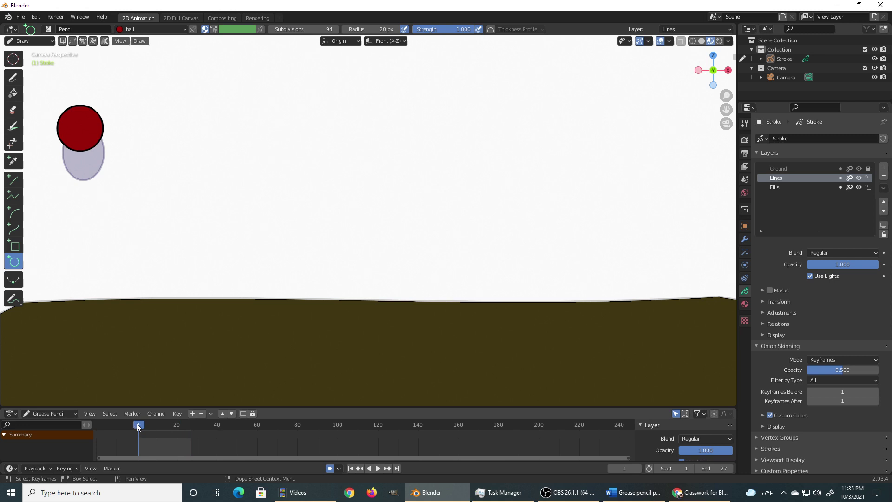
key("Right")
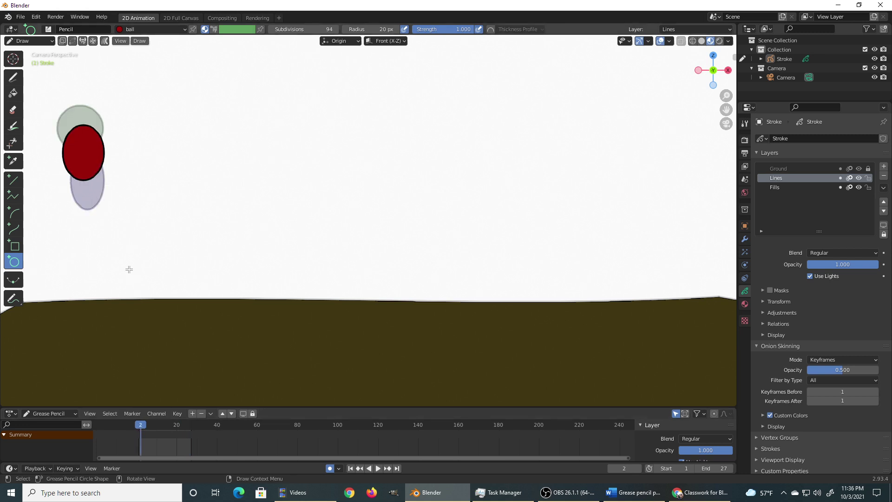
key("Right")
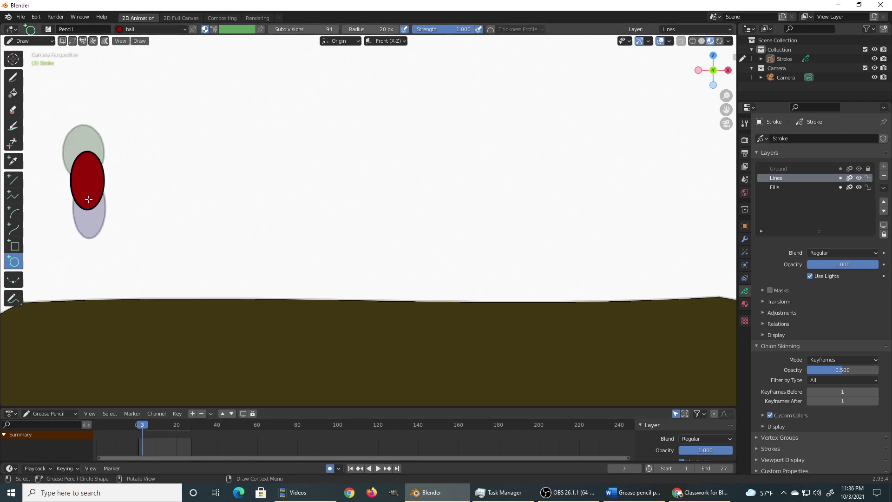
key("Right")
left_click(24, 42)
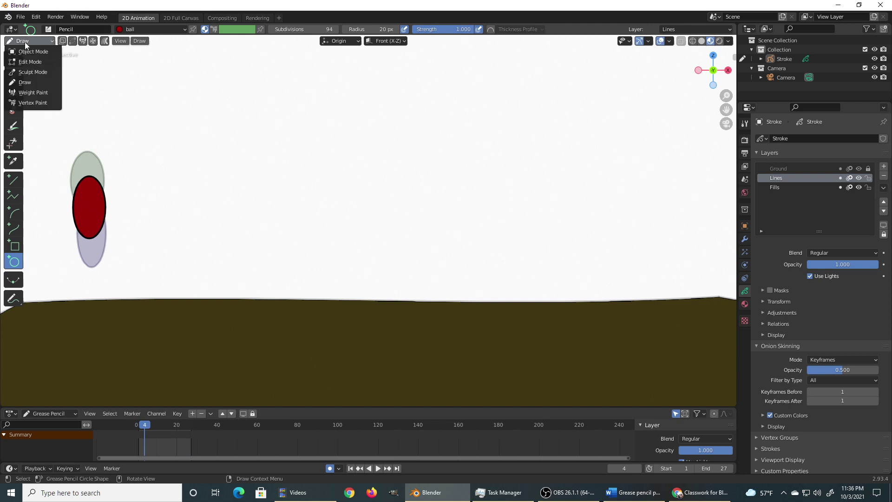
left_click(25, 63)
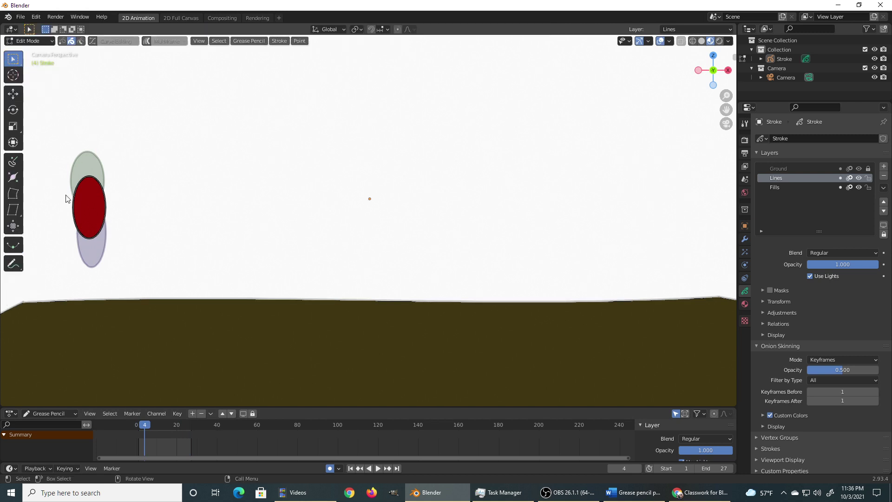
Advance to frame 11 and rotate its ellipse so it tilts up and right along the ball's rising path.
key("Right")
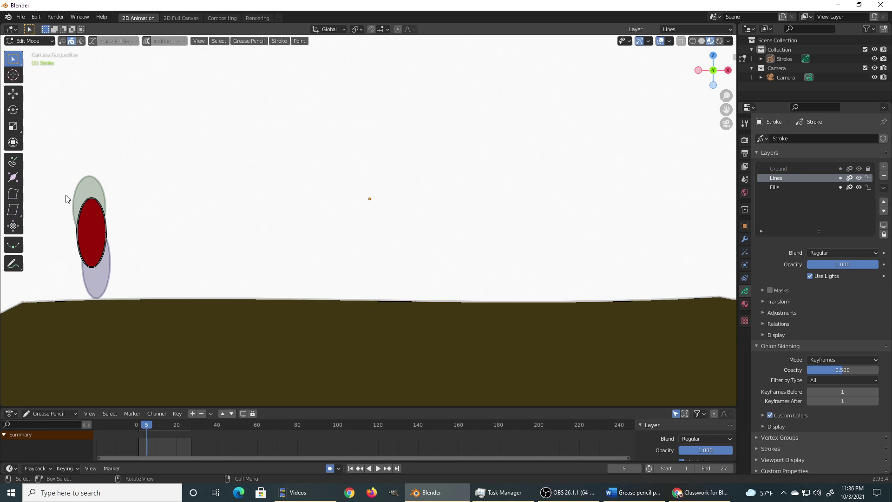
key("Right")
key("Right")
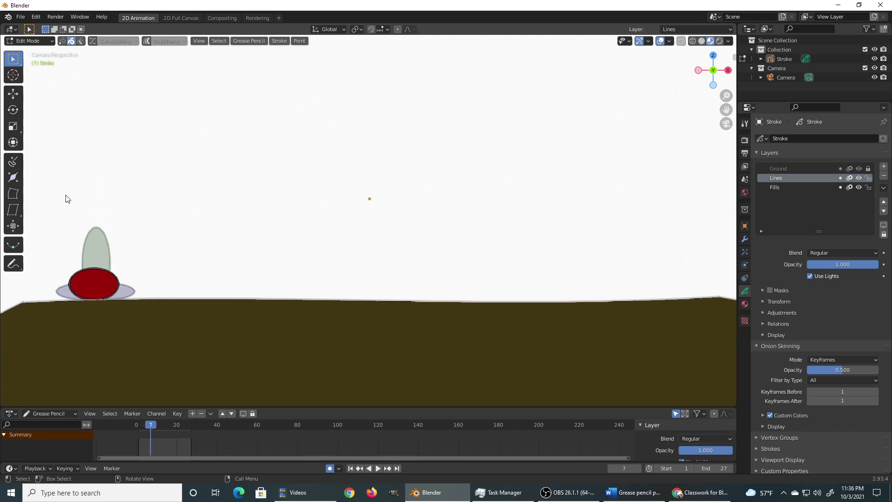
key("Right")
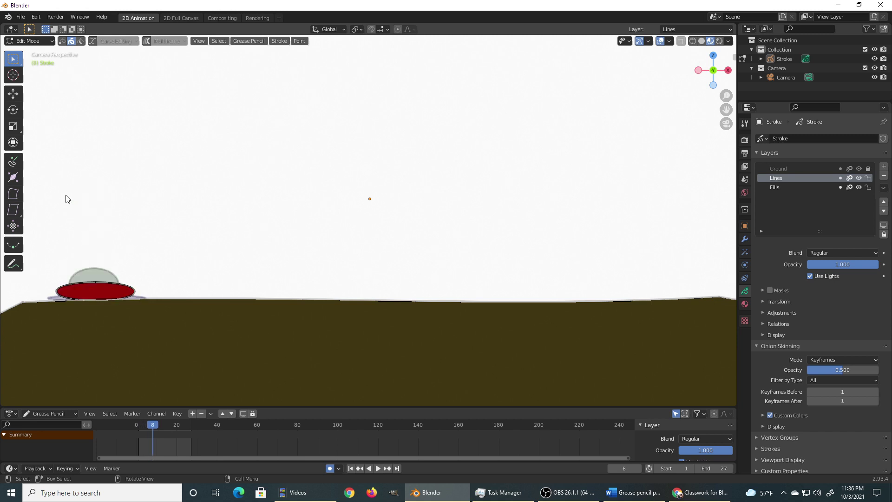
key("Right")
key("Right")
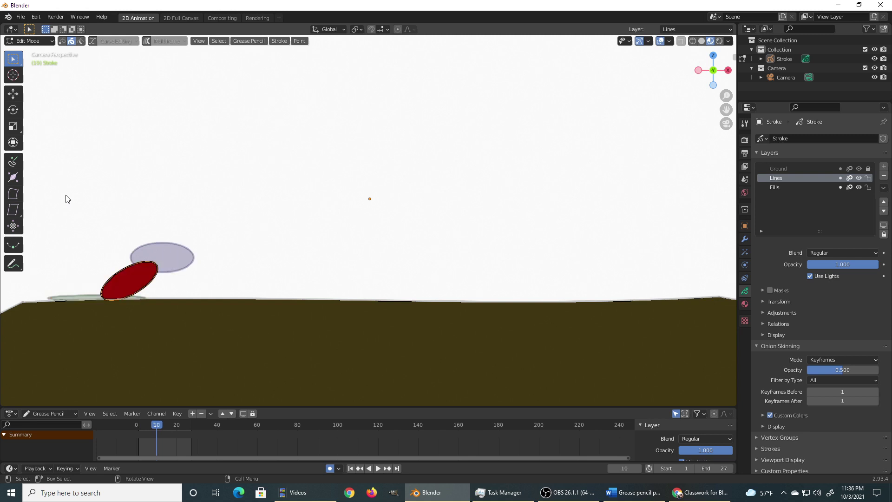
key("Right")
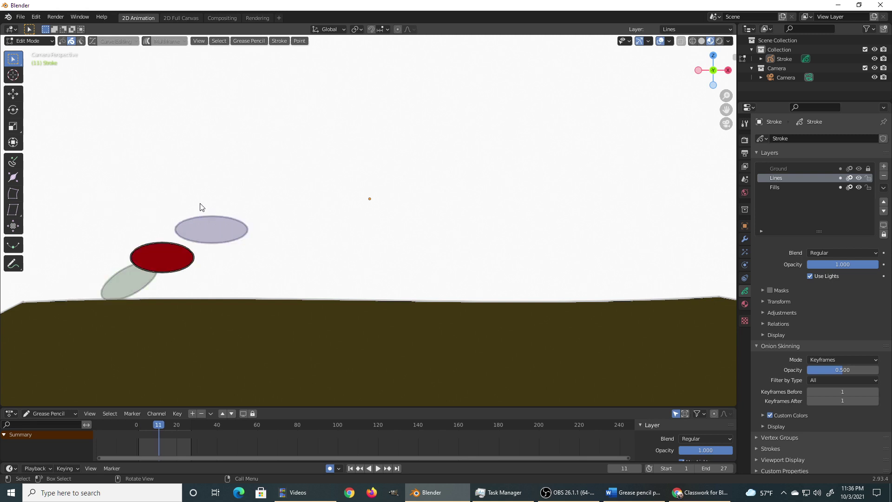
left_click(162, 182)
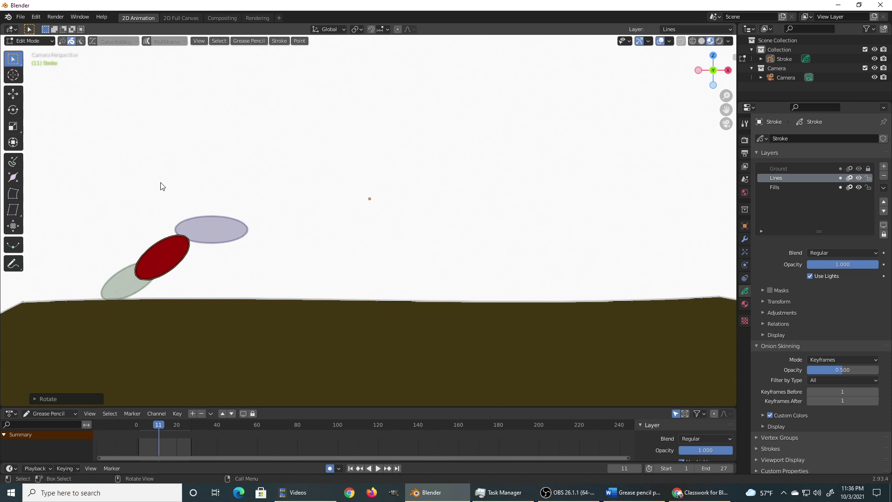
Rotate the frame 12 ellipse to tilt along the rising path, move it slightly up and left, and advance to frame 13.
key("Right")
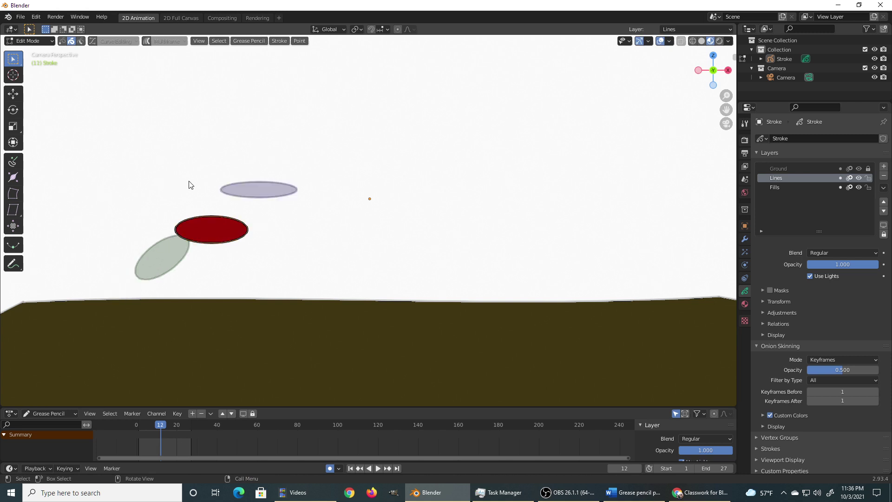
key("r")
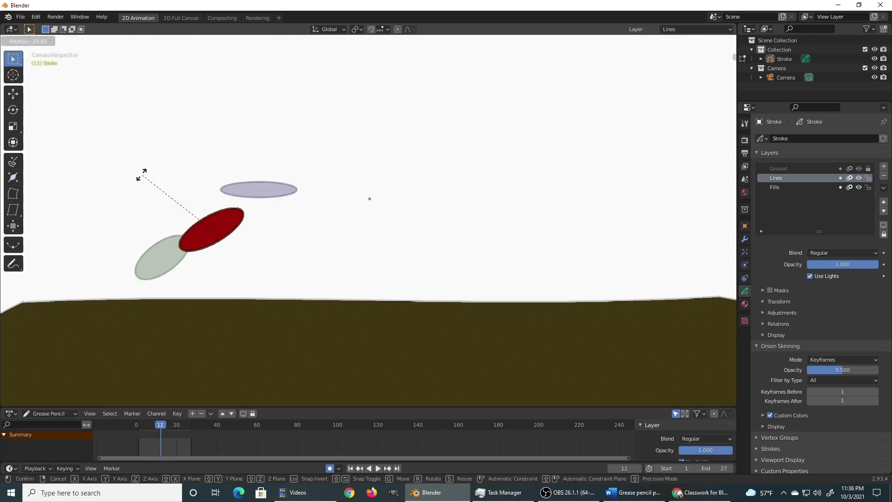
left_click(139, 180)
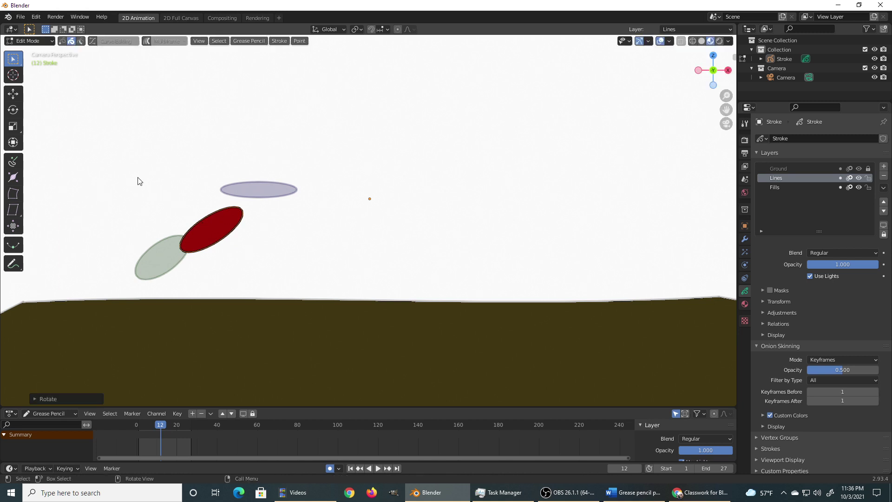
key("g")
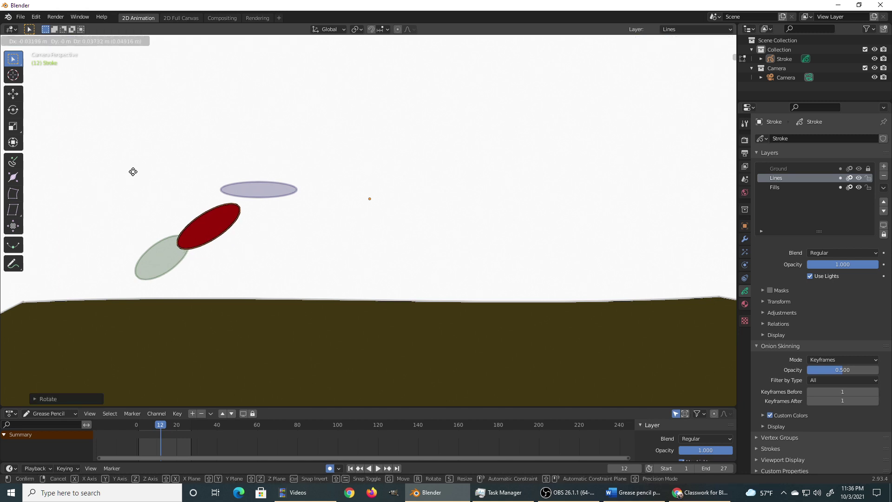
left_click(131, 172)
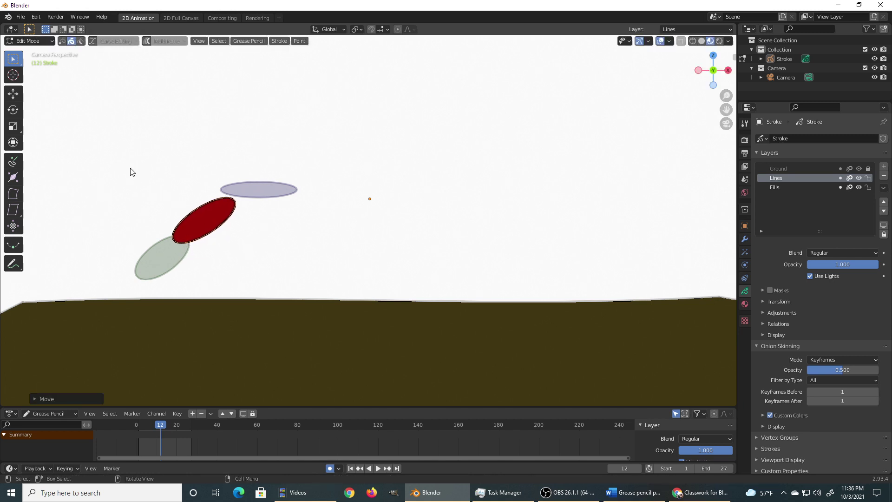
key("r")
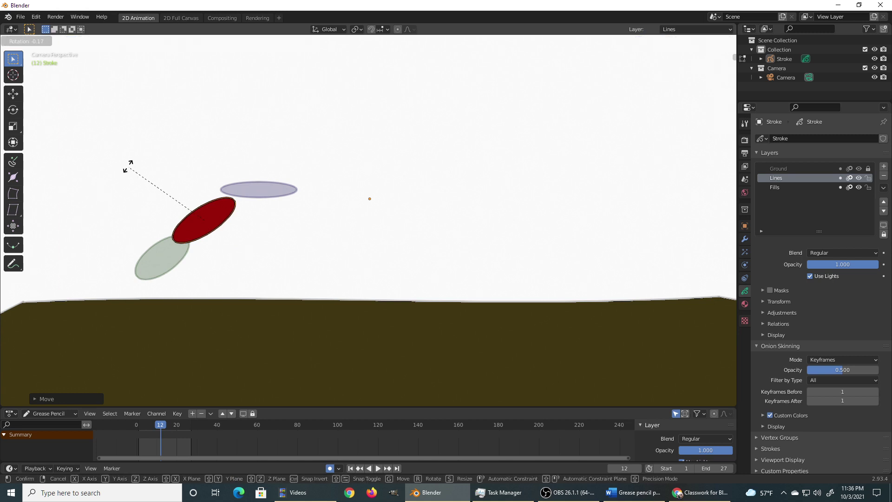
left_click(113, 170)
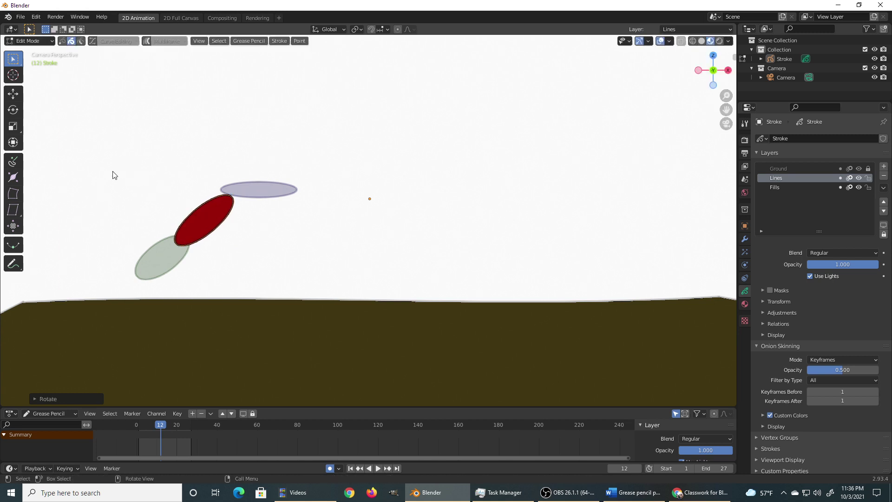
key("Right")
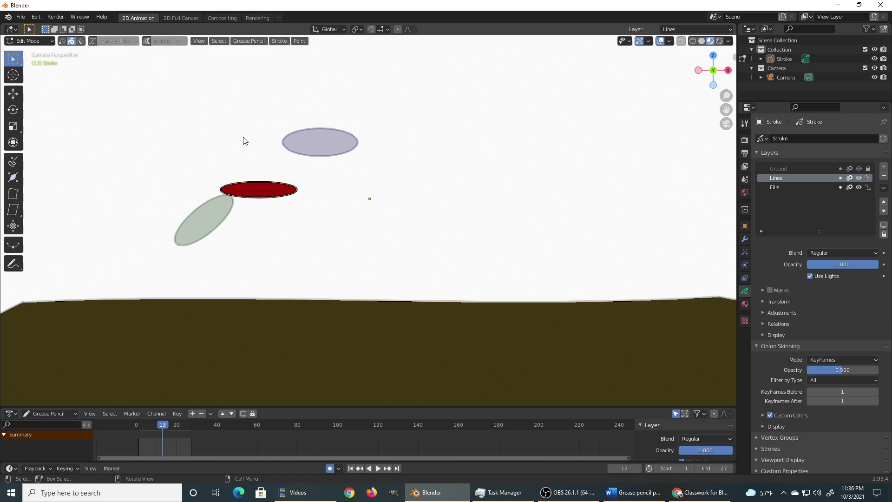
Rotate the frame 13 ellipse about 44 degrees to tilt along the rising path, and move it slightly up and left.
key("r")
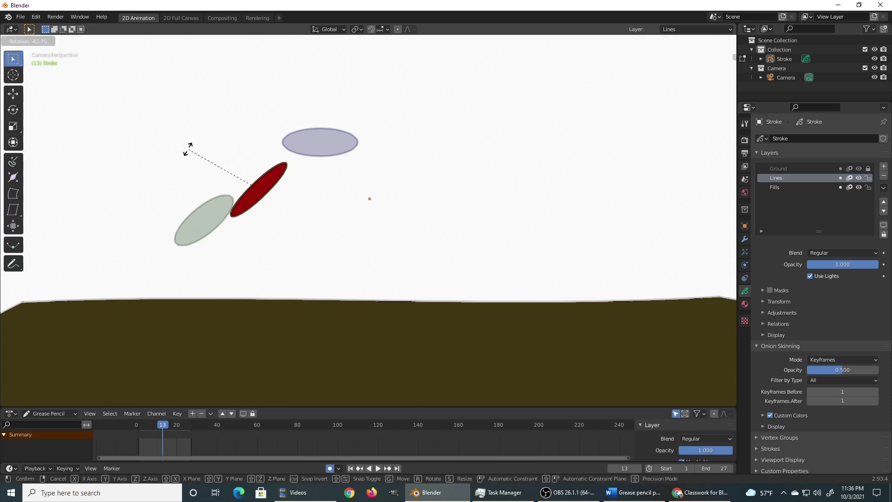
left_click(190, 151)
key("g")
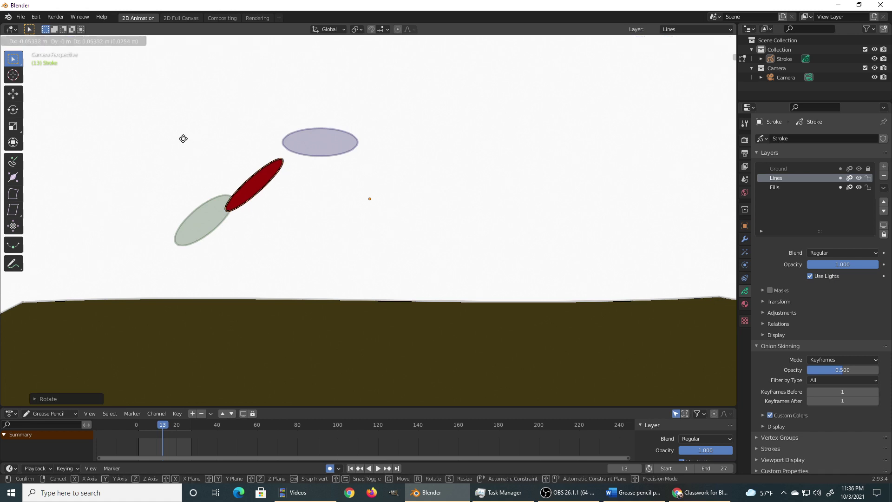
left_click(183, 140)
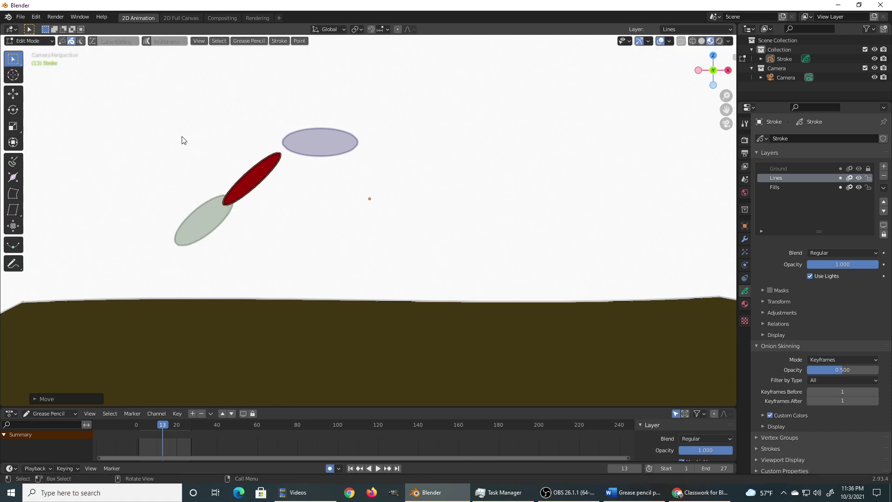
Advance to frame 14, rotate its ellipse about 30 degrees to tilt along the rising path, and move it slightly up.
key("Right")
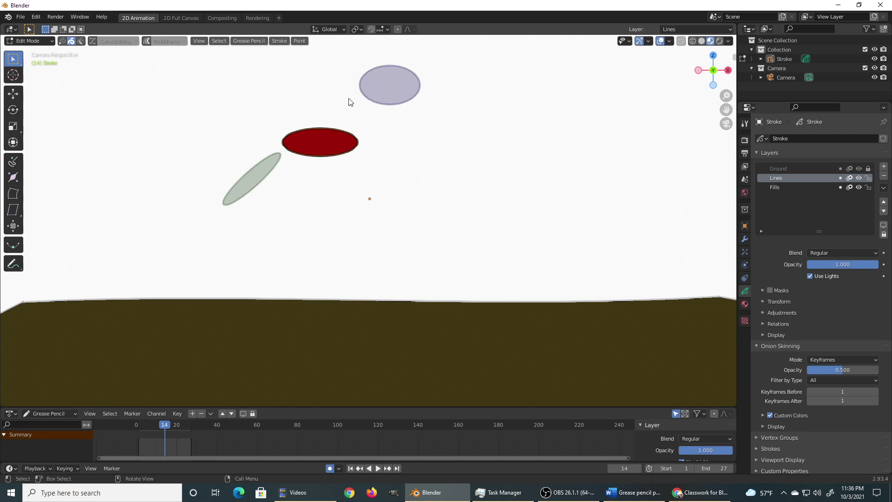
key("r")
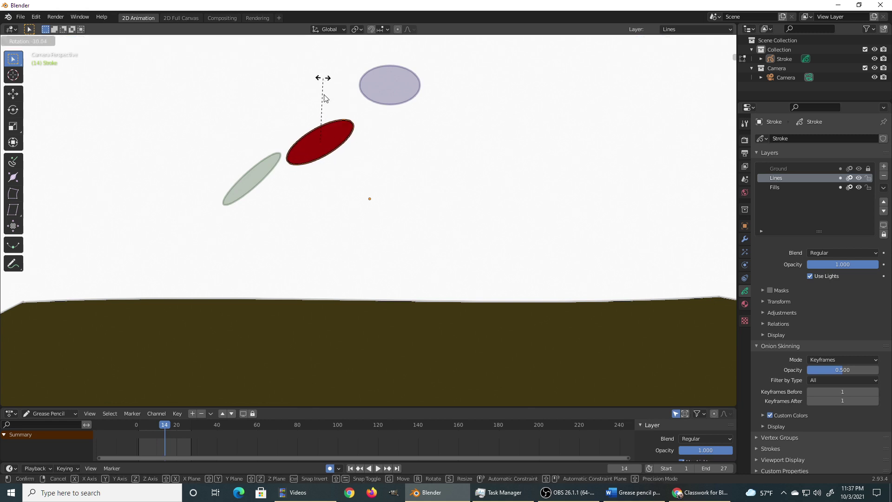
left_click(324, 90)
key("g")
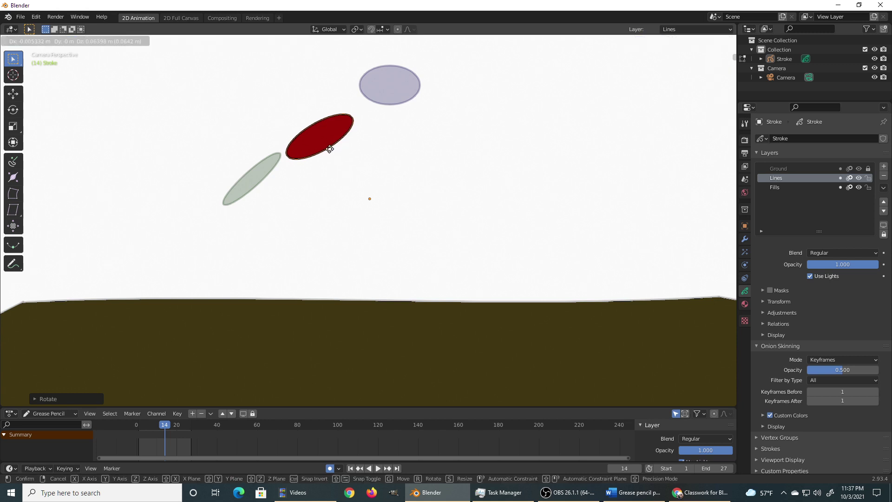
left_click(331, 149)
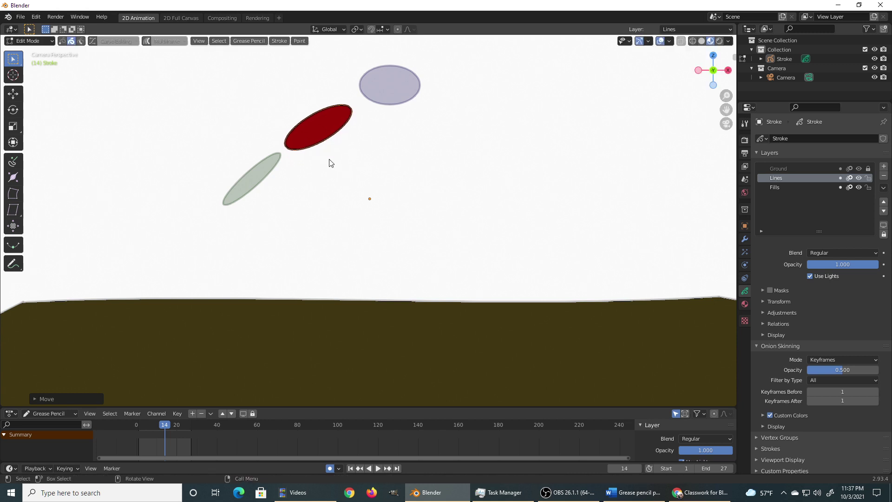
Advance to frame 17 and rotate its ellipse so it tilts down and right along the ball's falling path.
key("Right")
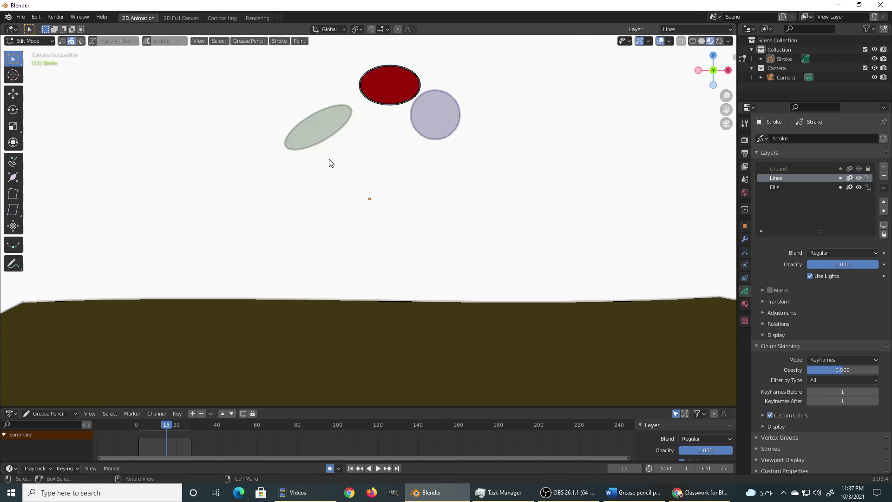
key("Right")
key("Right")
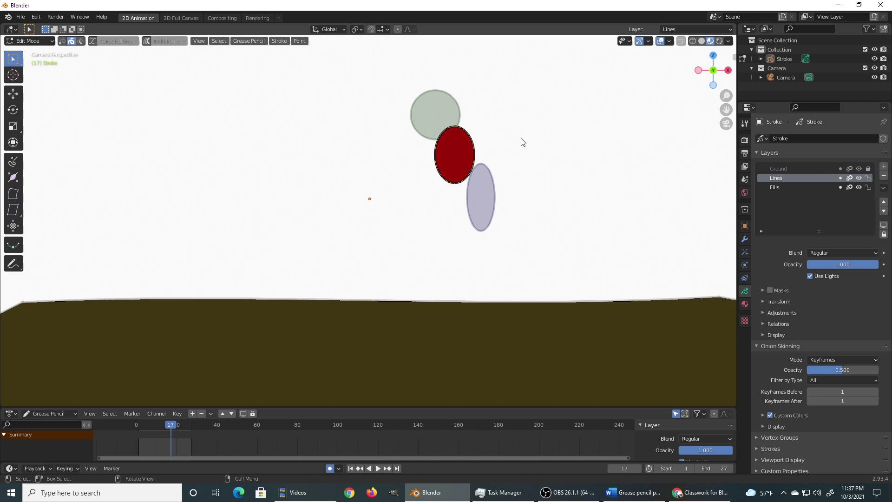
key("r")
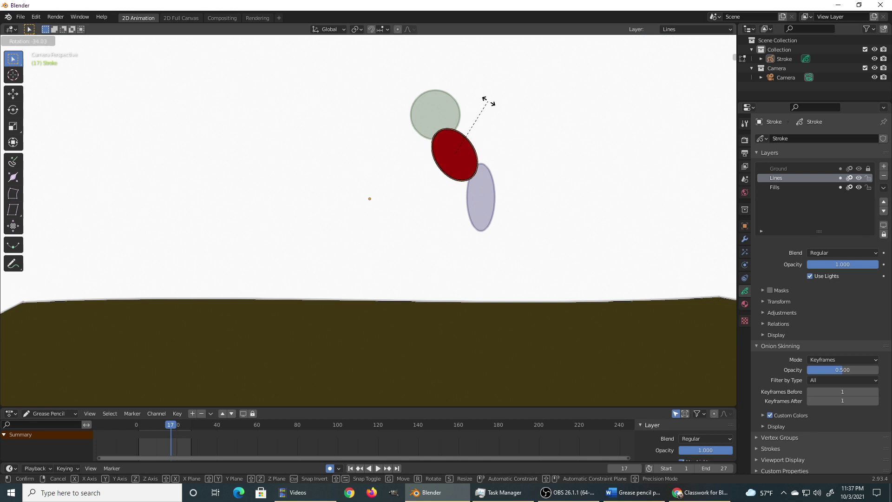
left_click(491, 115)
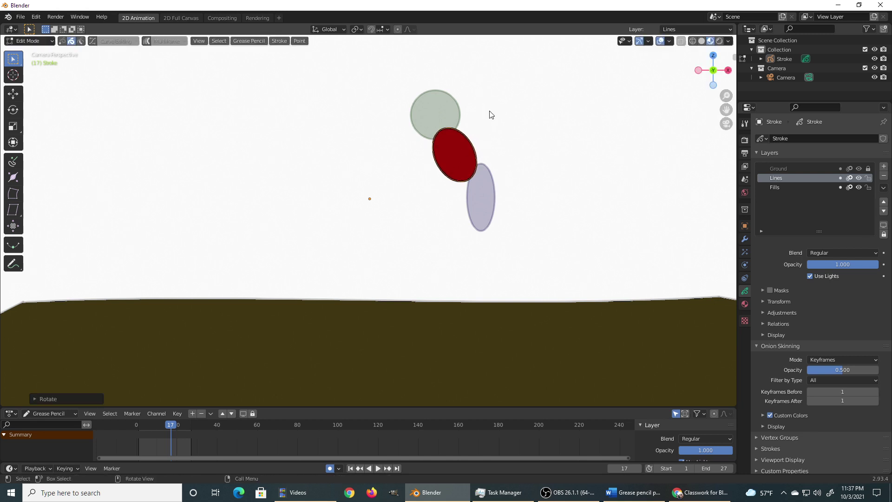
Rotate the ellipses on frames 18 and 19 so both tilt down and right along the falling path.
key("Right")
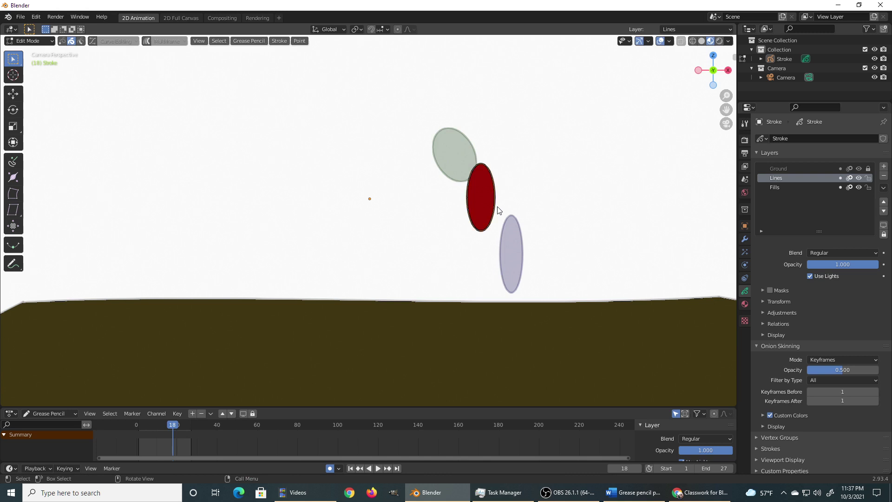
key("r")
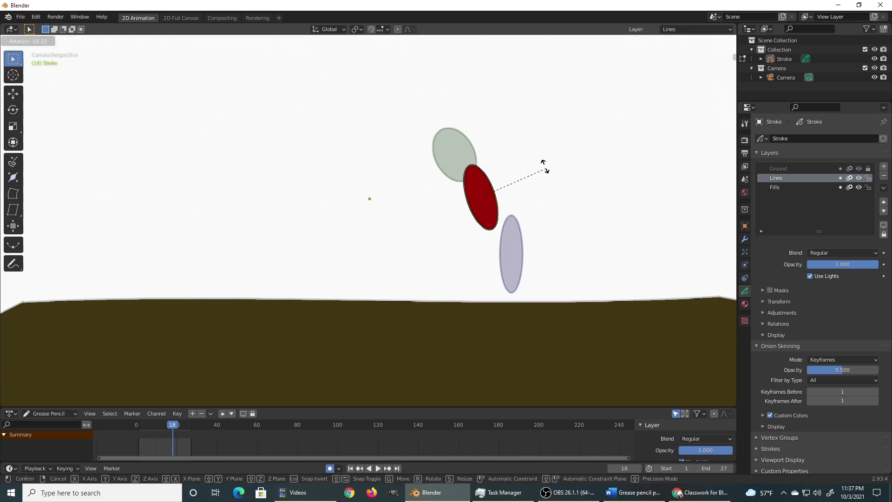
left_click(539, 161)
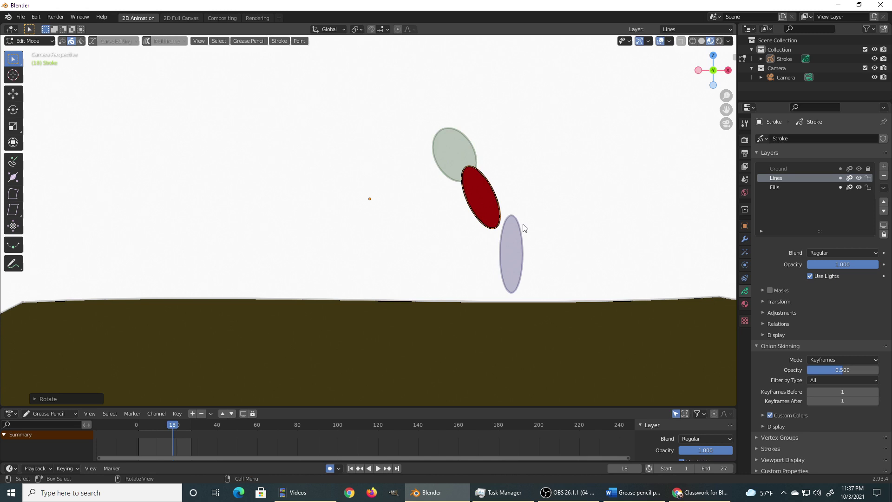
key("Right")
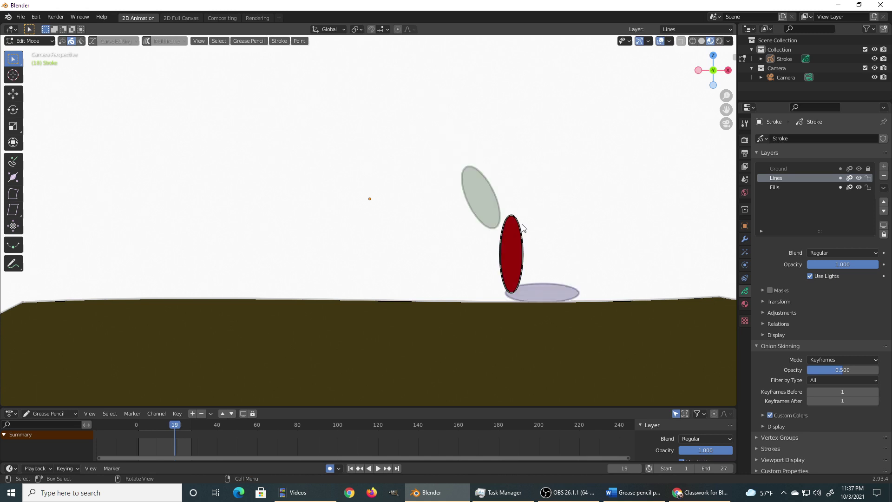
key("r")
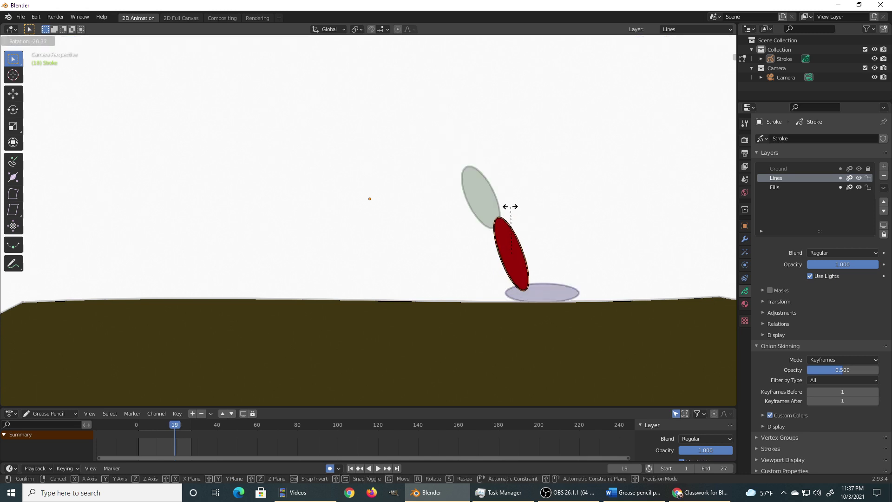
left_click(510, 212)
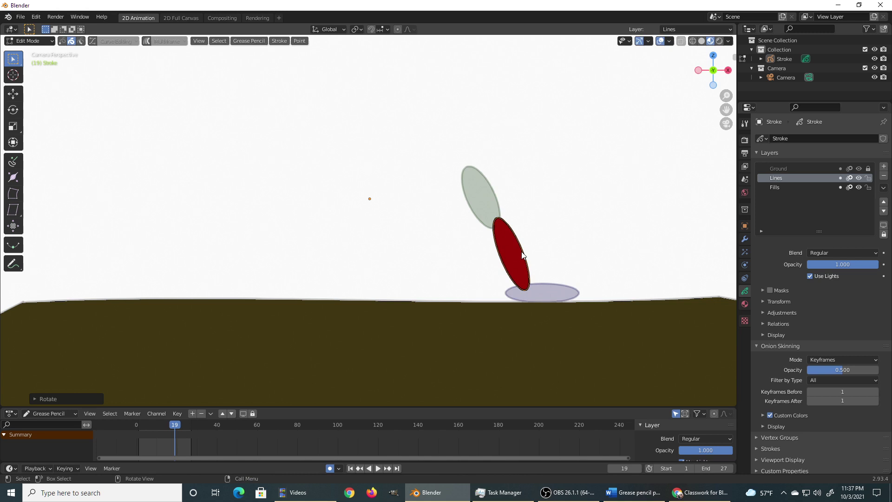
Advance to frame 23 and rotate its flattened ellipse so it tilts up and right, leaving the ground.
key("Right")
key("Right")
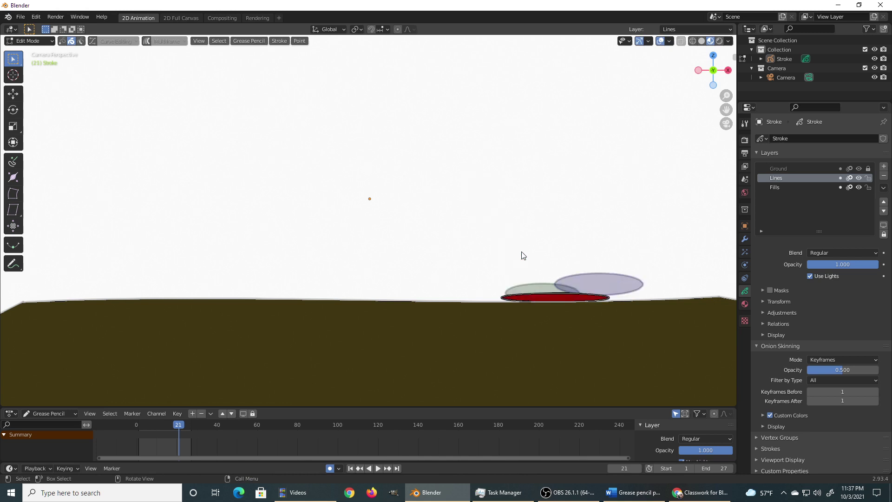
key("Right")
key("Right")
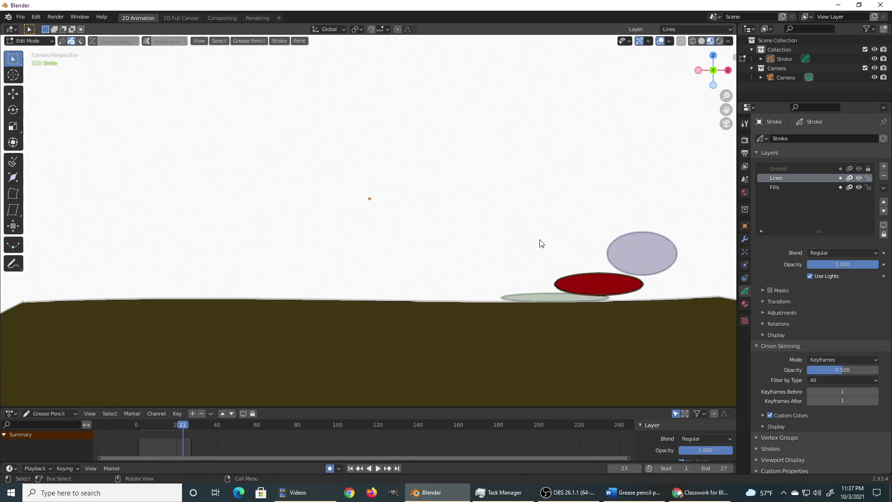
key("r")
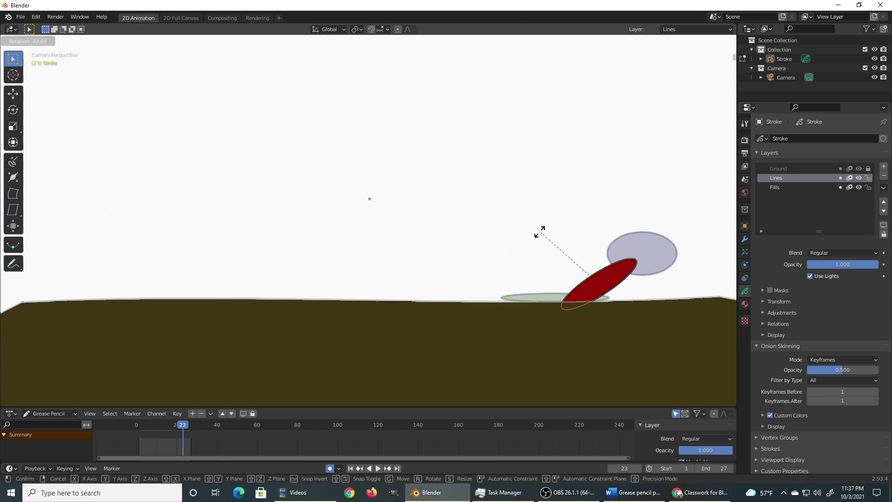
left_click(539, 244)
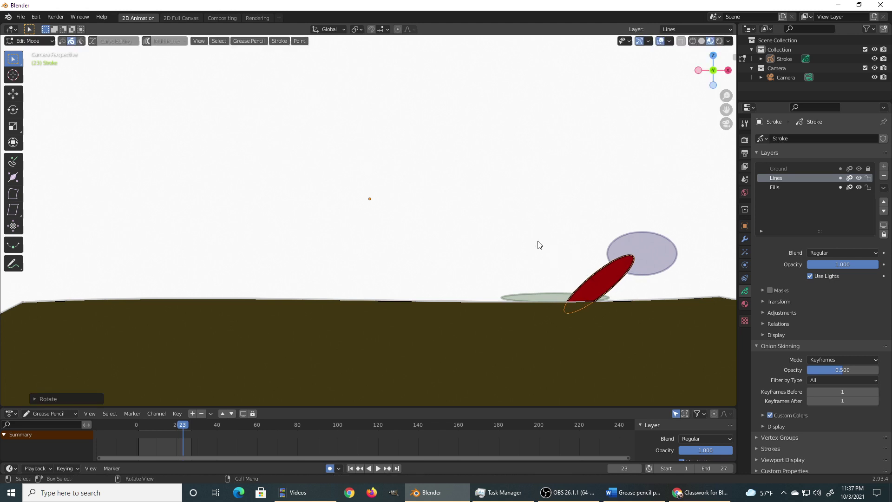
Advance to frame 24 and rotate its ellipse so it tilts up and right along the second rise.
key("Right")
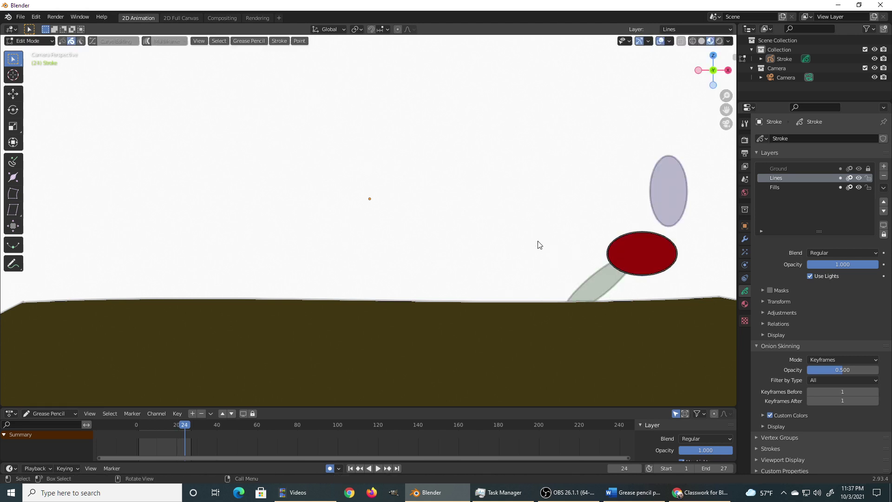
key("r")
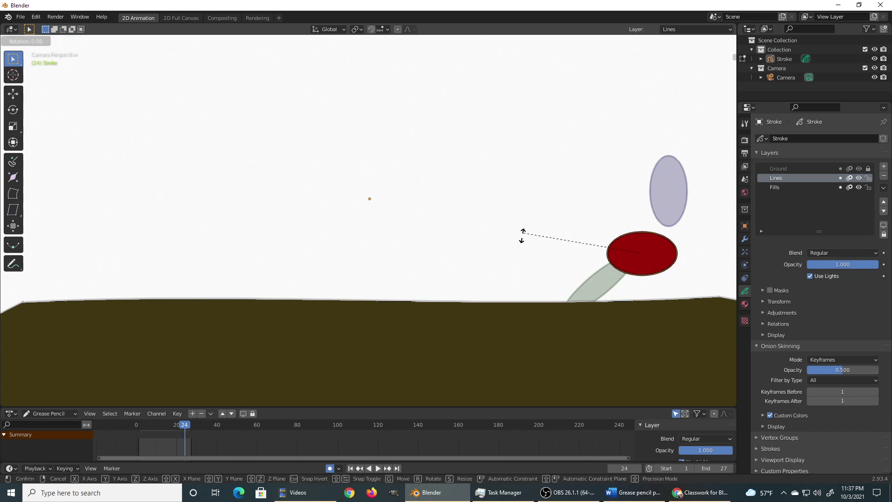
left_click(556, 306)
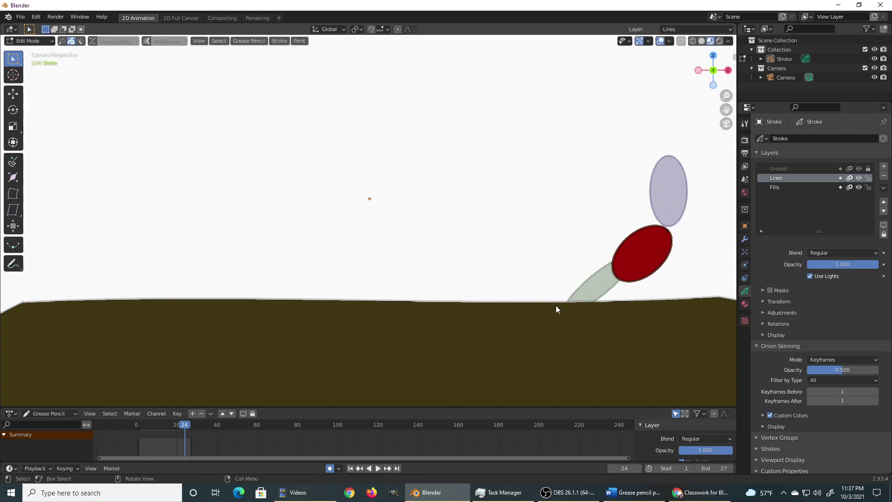
Advance to frame 25, rotate its upright ellipse clockwise to tilt along the rising path, and move it about 0.2 m right.
key("Right")
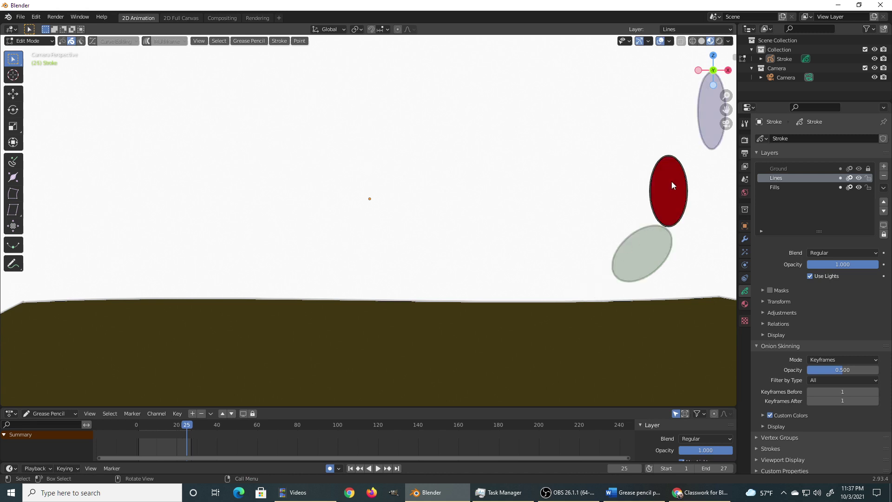
key("r")
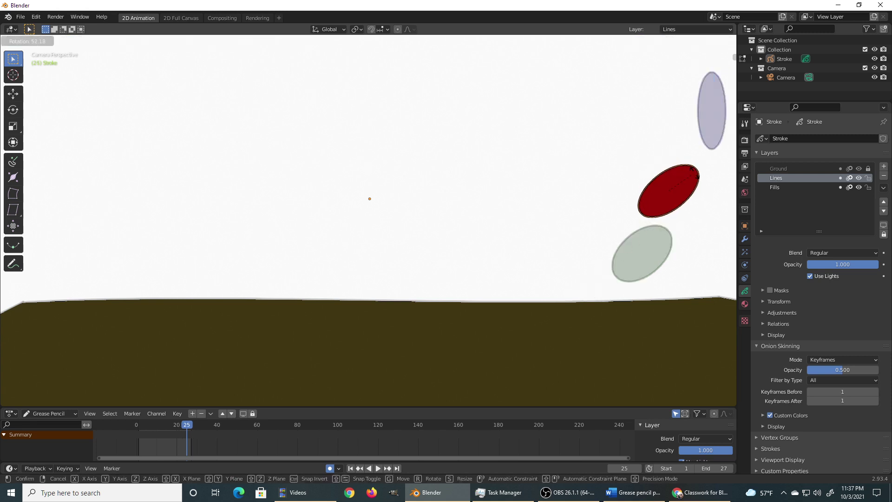
left_click(689, 166)
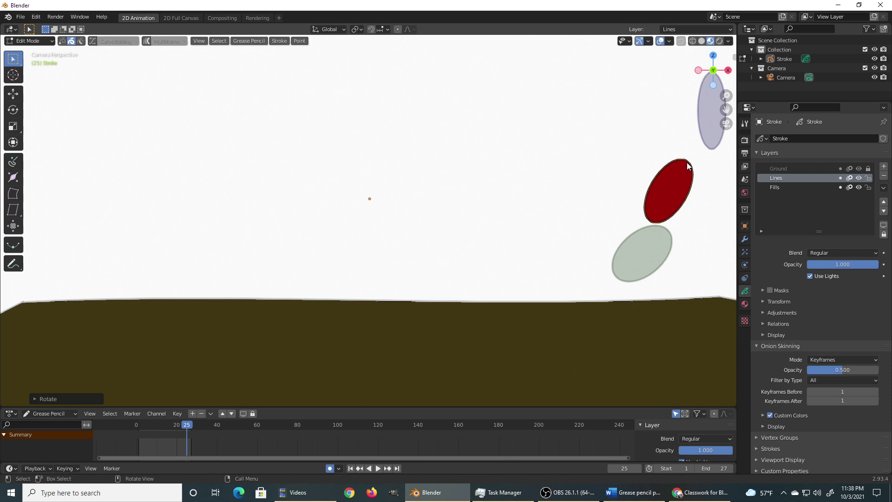
key("g")
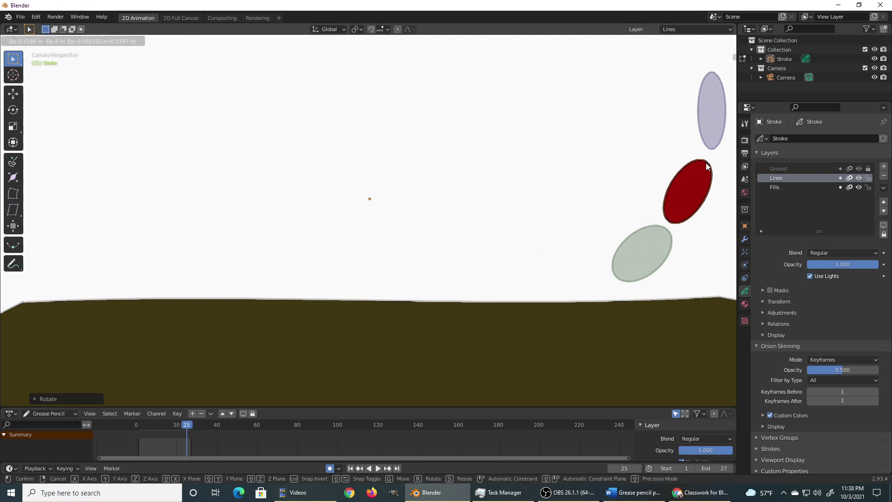
left_click(705, 165)
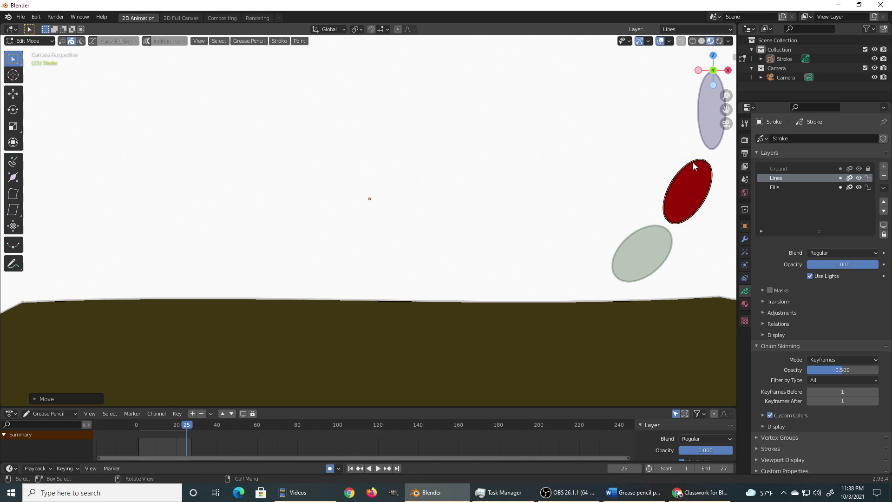
Advance to frame 26, rotate its ellipse to tilt along the rising path, and move it right and slightly down, partly out of view.
key("Right")
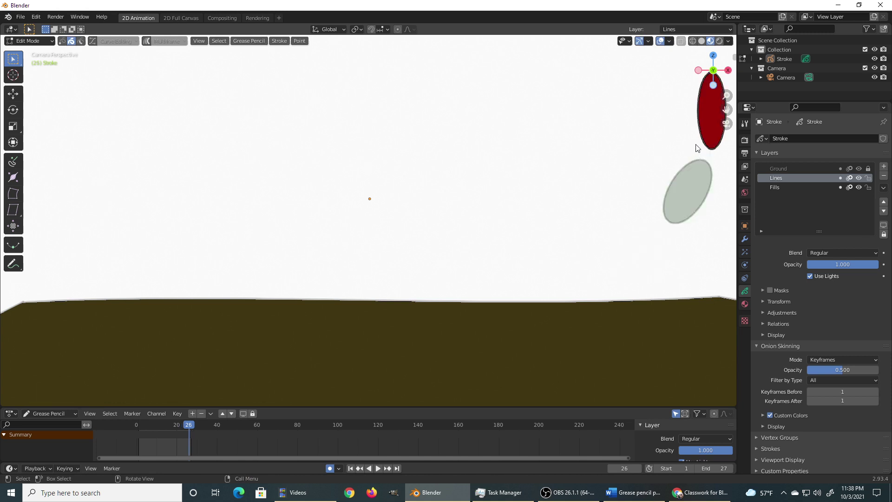
key("r")
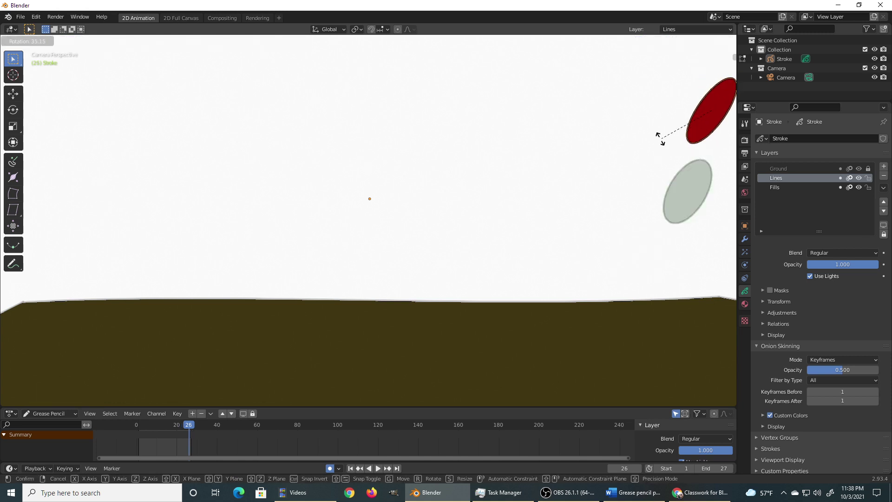
left_click(660, 138)
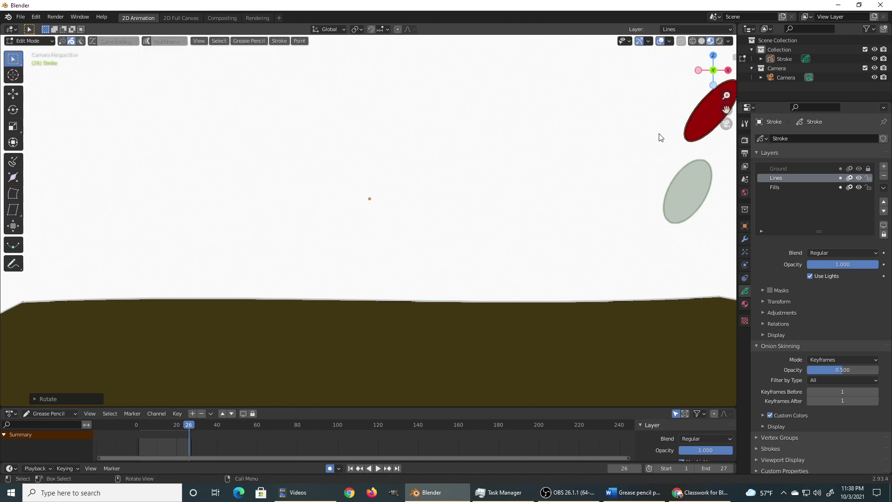
key("g")
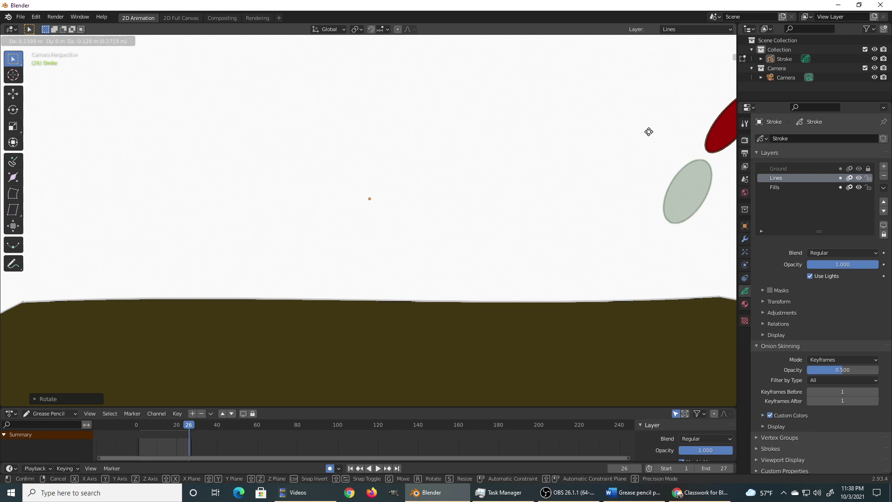
left_click(645, 135)
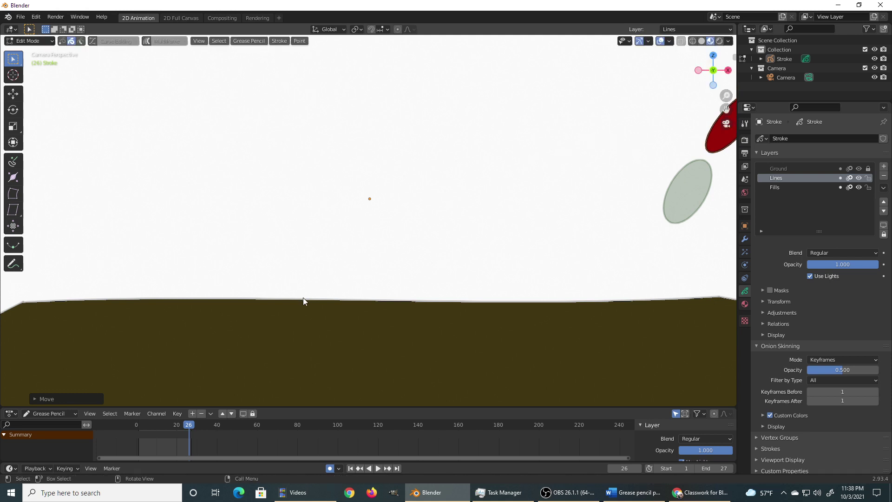
Play back the bounce animation to check the newly tilted frames, then stop playback.
key("space")
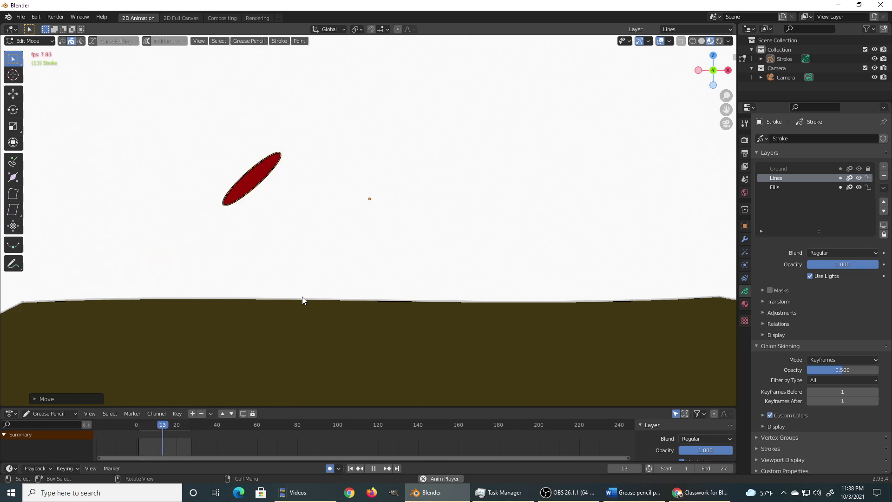
key("space")
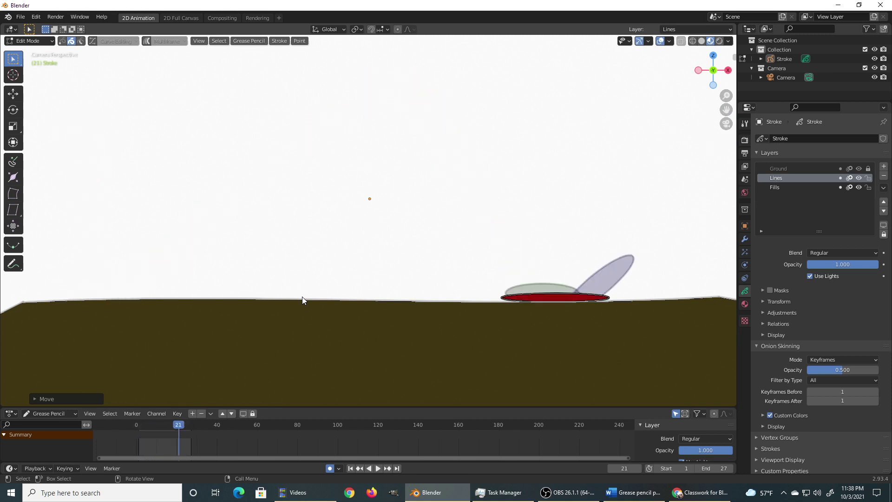